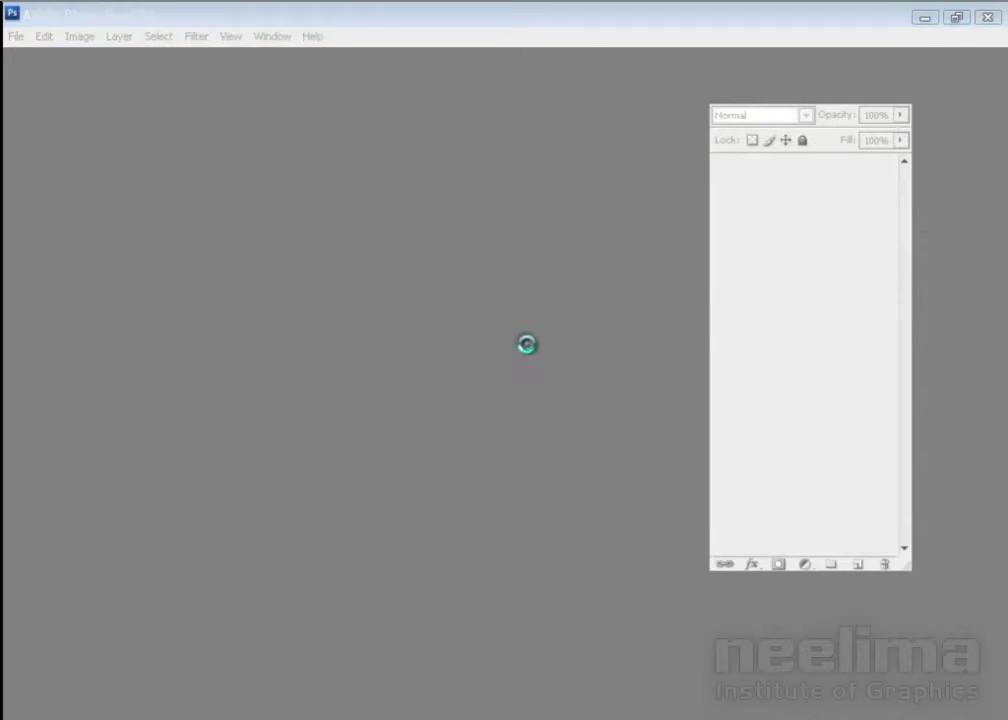
- Open the woman-with-bouquet JPEG from the Posters folder, browsing it in Thumbnails view
{"action": "key", "text": "ctrl+o"}
{"action": "left_click", "coordinate": [646, 132]}
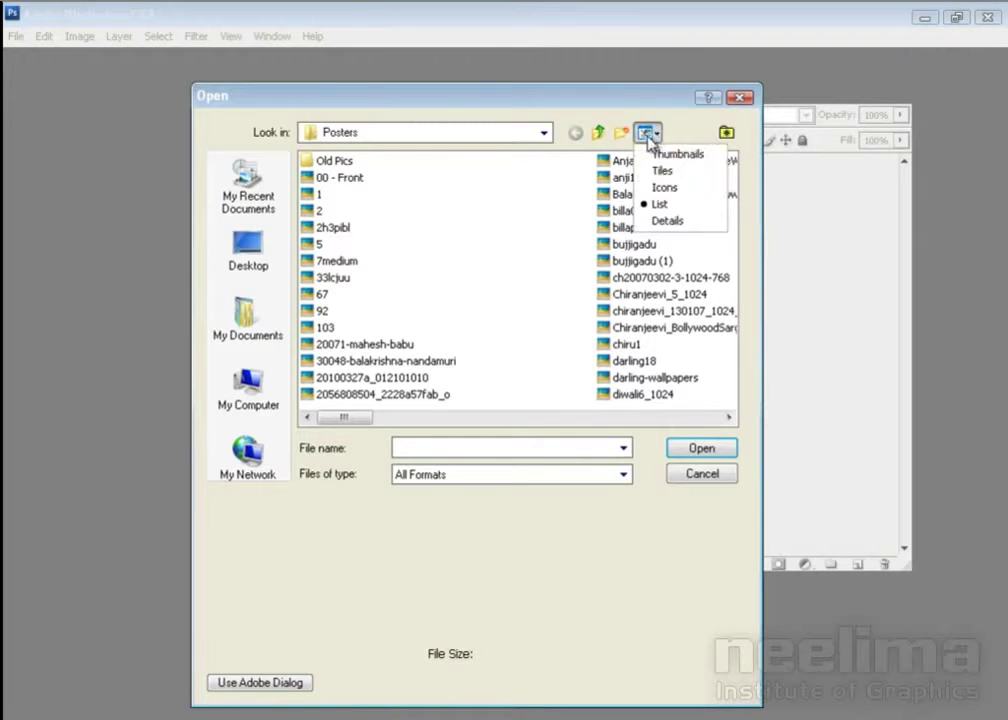
{"action": "left_click", "coordinate": [672, 153]}
{"action": "left_click_drag", "start_coordinate": [729, 177], "coordinate": [729, 382]}
{"action": "double_click", "coordinate": [507, 264]}
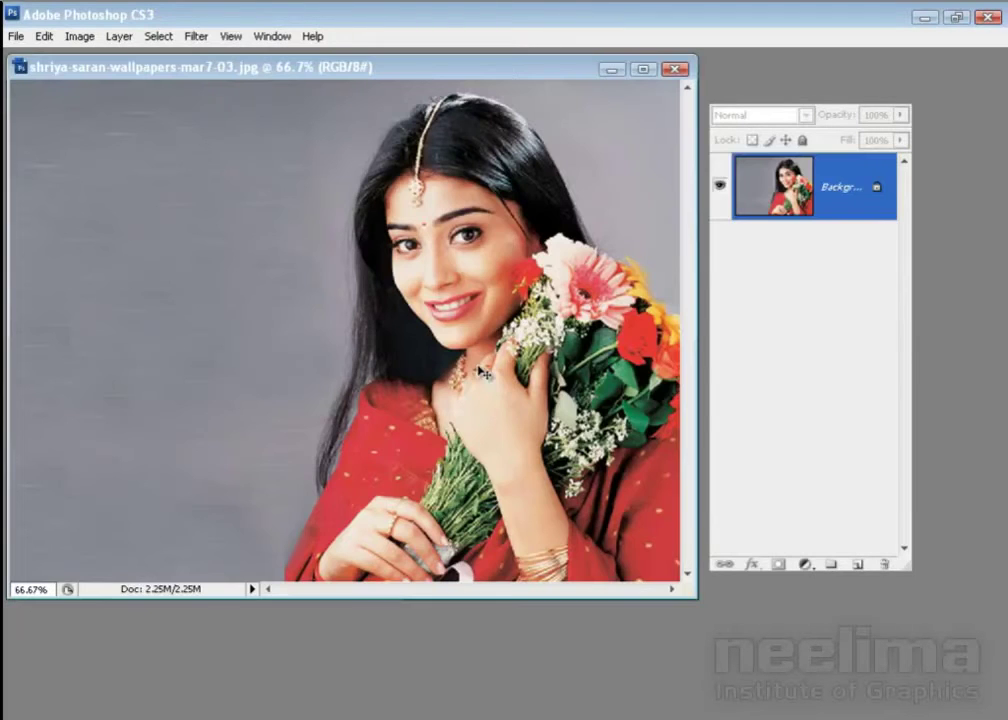
- In full-screen view, start a Pen path at the garment's bottom edge, curving up toward the hair
{"action": "double_click", "coordinate": [437, 80]}
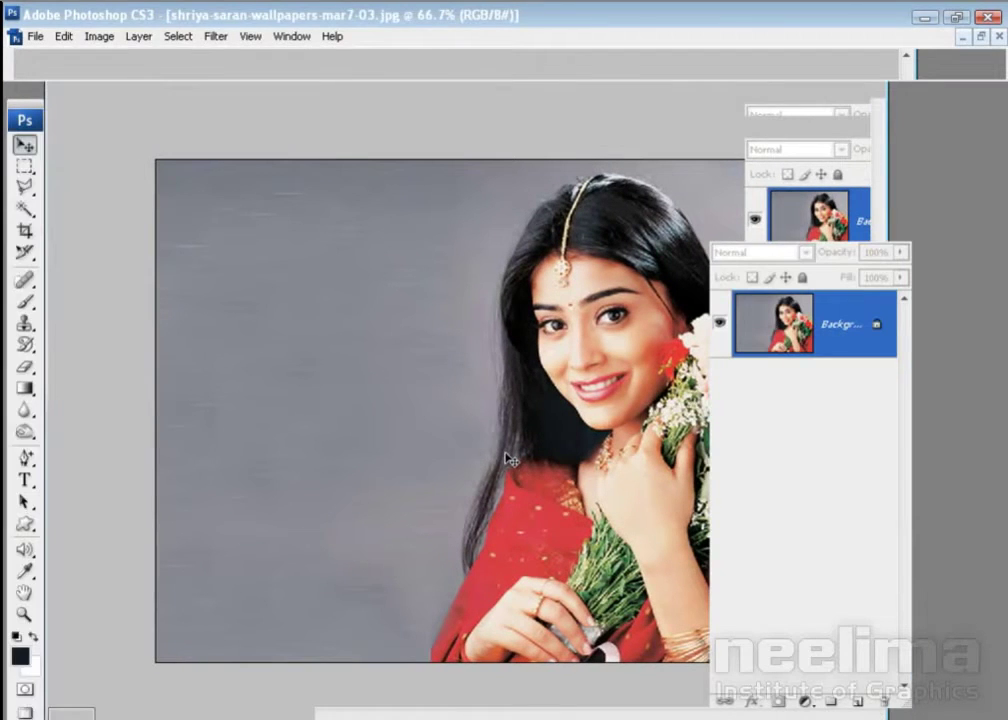
{"action": "key", "text": "f"}
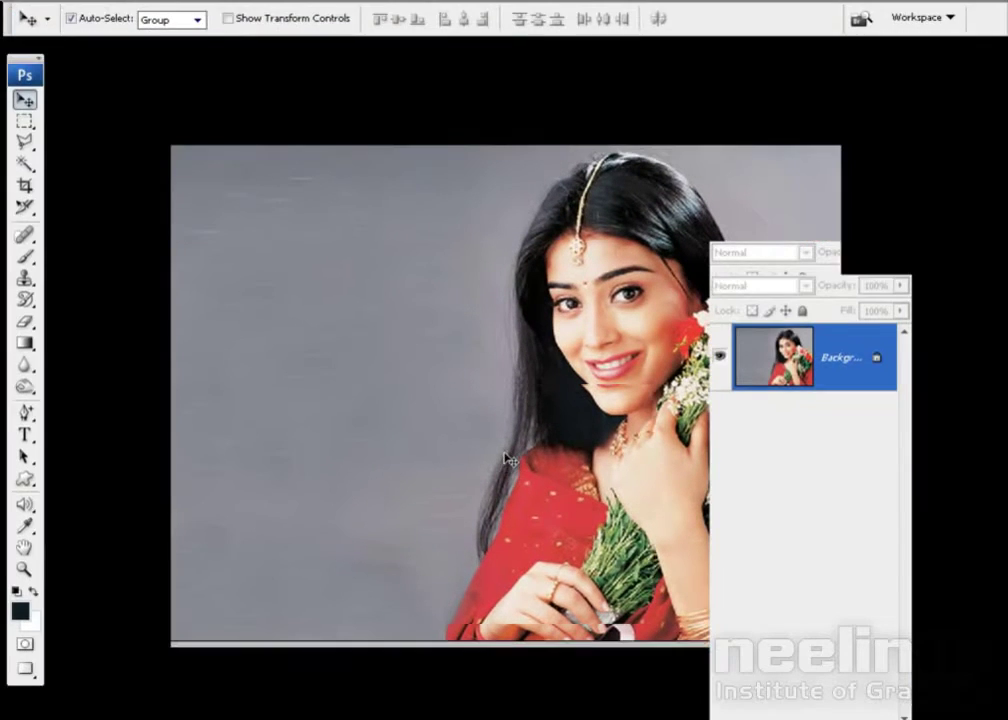
{"action": "key", "text": "Tab"}
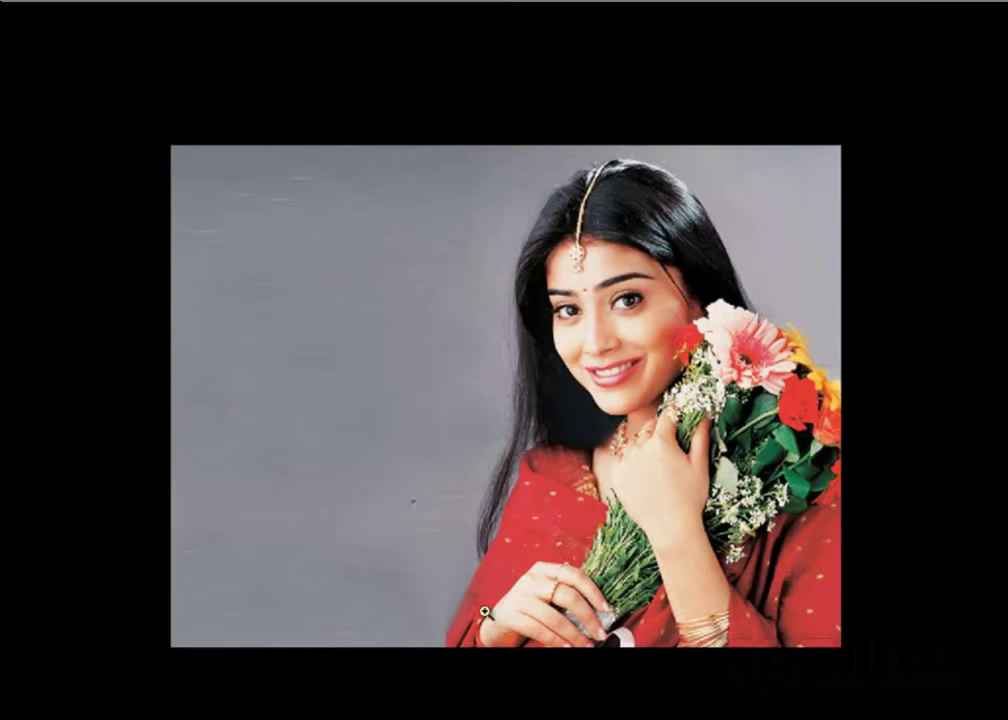
{"action": "scroll", "coordinate": [557, 688], "scroll_direction": "up", "scroll_amount": 4}
{"action": "left_click_drag", "start_coordinate": [585, 535], "coordinate": [590, 427]}
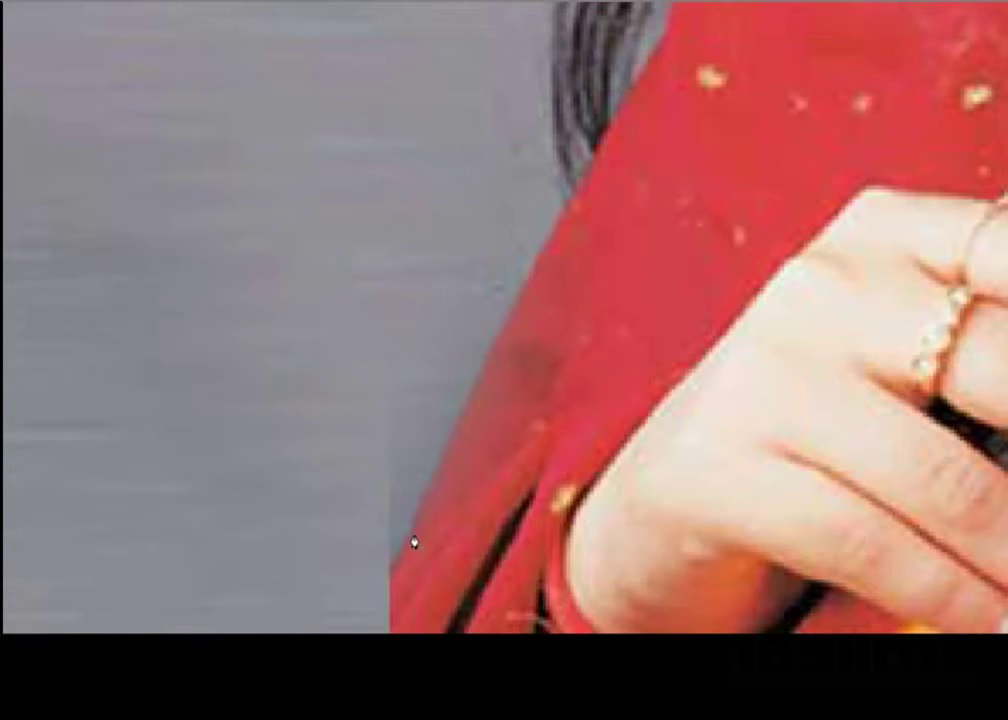
{"action": "left_click", "coordinate": [341, 645]}
{"action": "left_click_drag", "start_coordinate": [388, 580], "coordinate": [438, 482]}
{"action": "left_click_drag", "start_coordinate": [545, 260], "coordinate": [571, 200]}
{"action": "left_click_drag", "start_coordinate": [464, 122], "coordinate": [443, 99]}
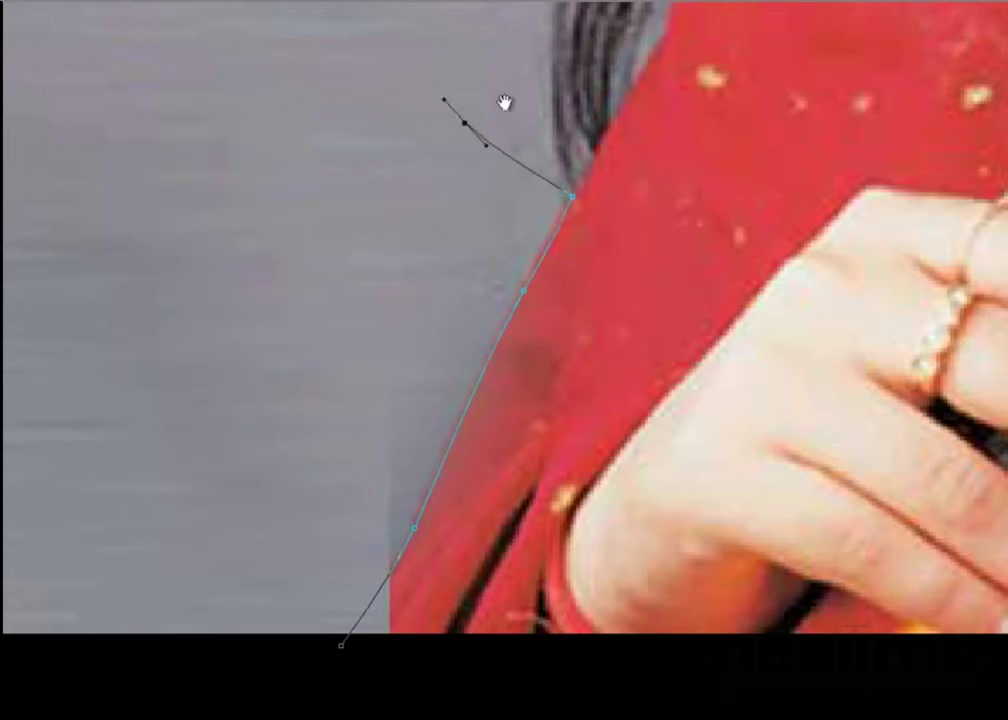
{"action": "left_click_drag", "start_coordinate": [504, 103], "coordinate": [531, 452]}
{"action": "key", "text": "ctrl+0"}
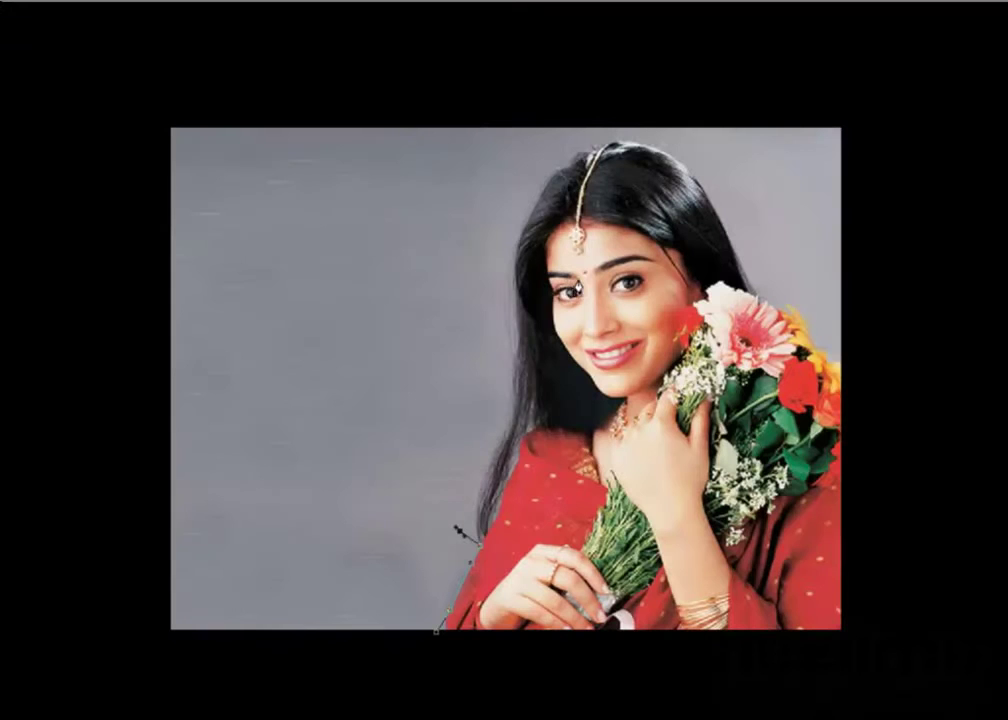
- Trace the path up the hair, over the top of the head and down the right hair edge
{"action": "left_click_drag", "start_coordinate": [491, 391], "coordinate": [492, 328]}
{"action": "left_click", "coordinate": [494, 218]}
{"action": "left_click", "coordinate": [540, 170]}
{"action": "left_click", "coordinate": [587, 130]}
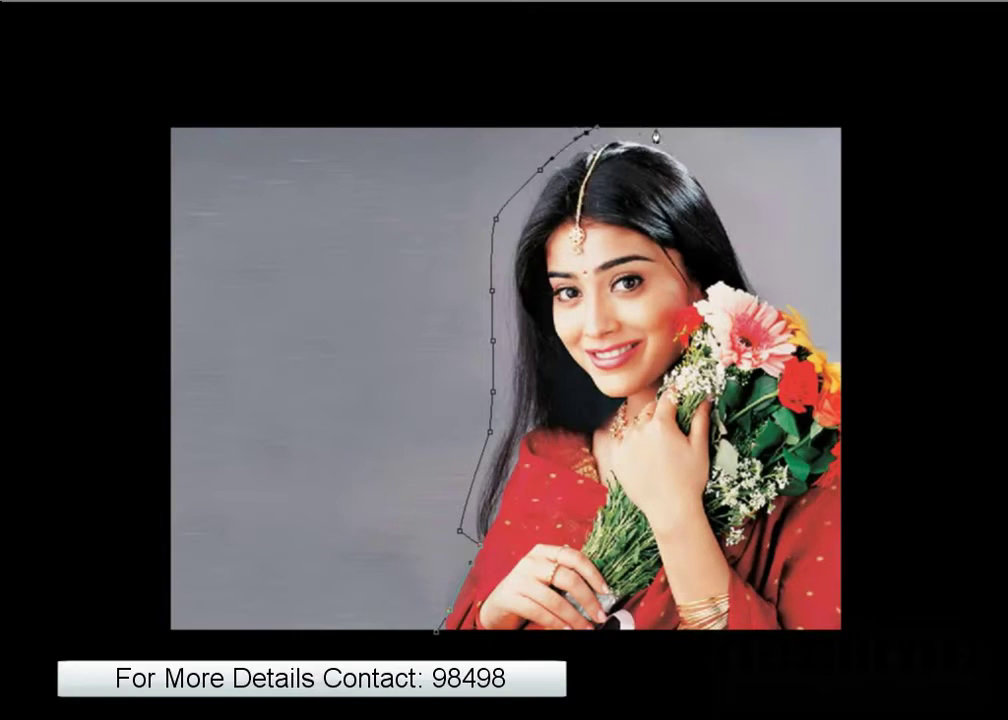
{"action": "left_click", "coordinate": [645, 127]}
{"action": "left_click", "coordinate": [729, 183]}
{"action": "left_click", "coordinate": [746, 221]}
{"action": "left_click", "coordinate": [757, 273]}
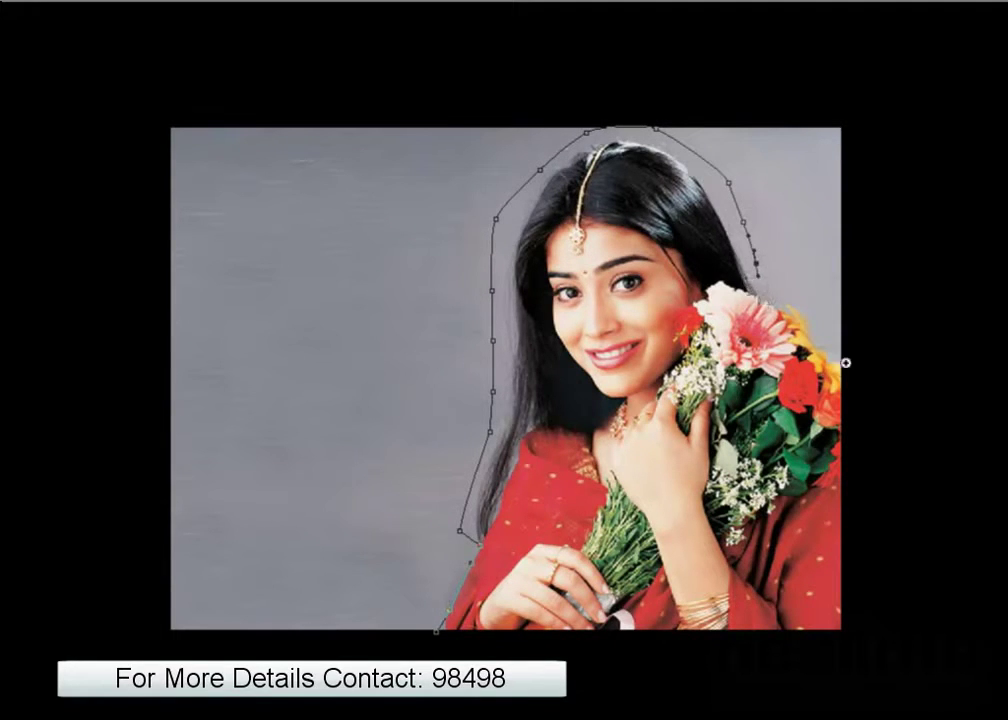
- Trace the path along the pink and yellow petal edges of the bouquet
{"action": "scroll", "coordinate": [845, 363], "scroll_direction": "up", "scroll_amount": 5}
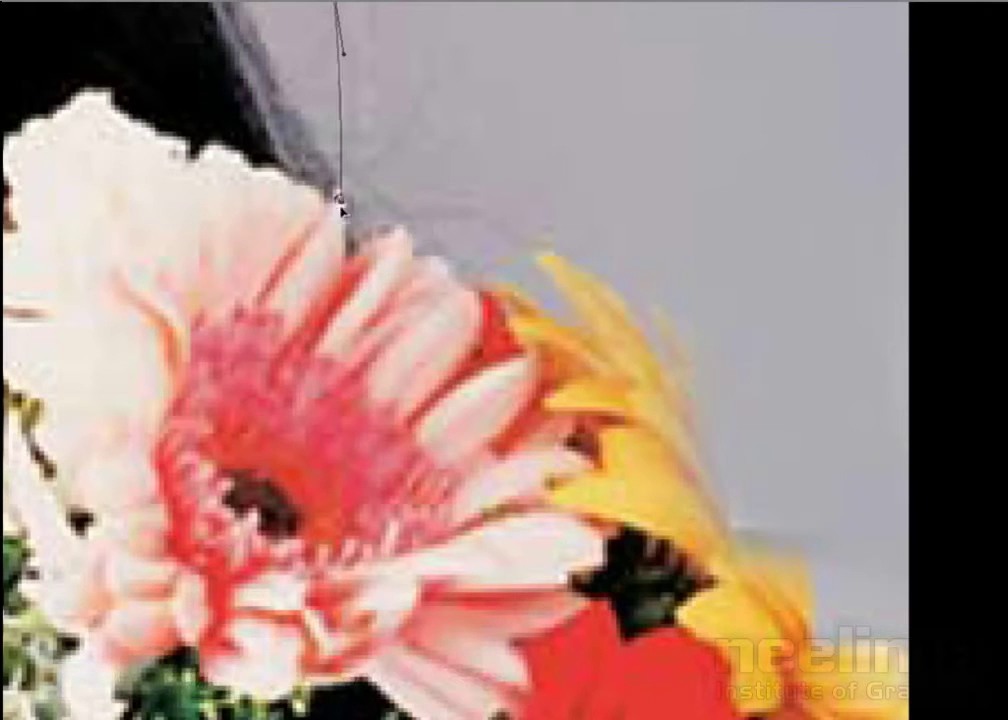
{"action": "left_click", "coordinate": [345, 254]}
{"action": "left_click", "coordinate": [388, 226]}
{"action": "left_click", "coordinate": [411, 244]}
{"action": "left_click", "coordinate": [427, 256]}
{"action": "left_click", "coordinate": [456, 266]}
{"action": "left_click", "coordinate": [478, 281]}
{"action": "left_click", "coordinate": [490, 293]}
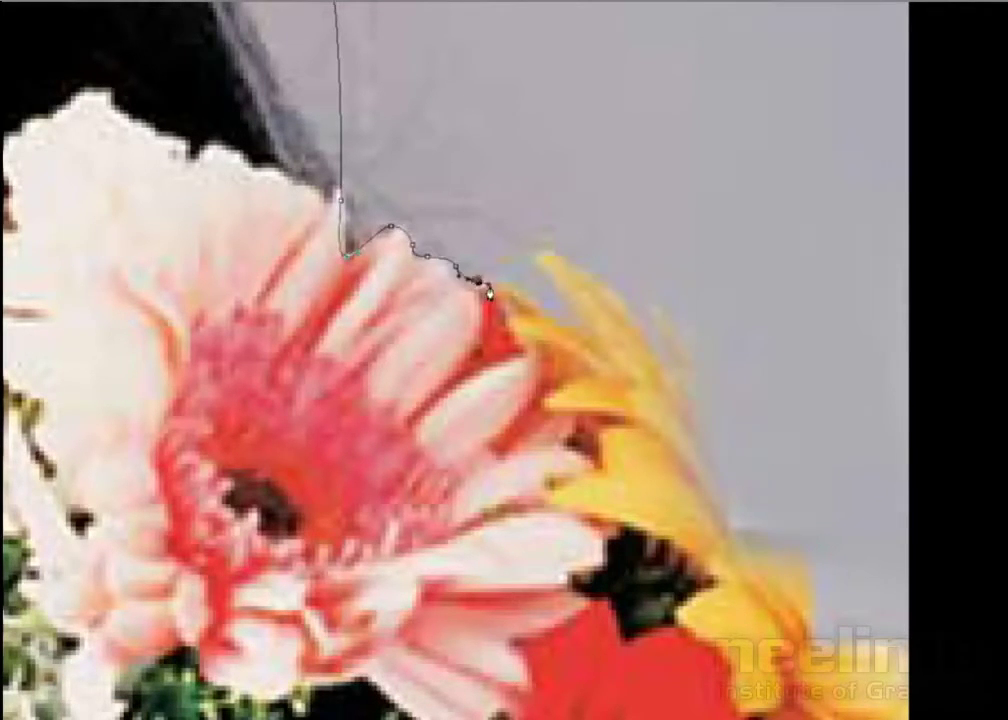
{"action": "left_click", "coordinate": [508, 293]}
{"action": "left_click", "coordinate": [538, 313]}
{"action": "left_click", "coordinate": [550, 325]}
- Curve the path around the yellow petal tip and down the bouquet past the red roses
{"action": "left_click_drag", "start_coordinate": [580, 325], "coordinate": [589, 339]}
{"action": "left_click_drag", "start_coordinate": [558, 259], "coordinate": [587, 275]}
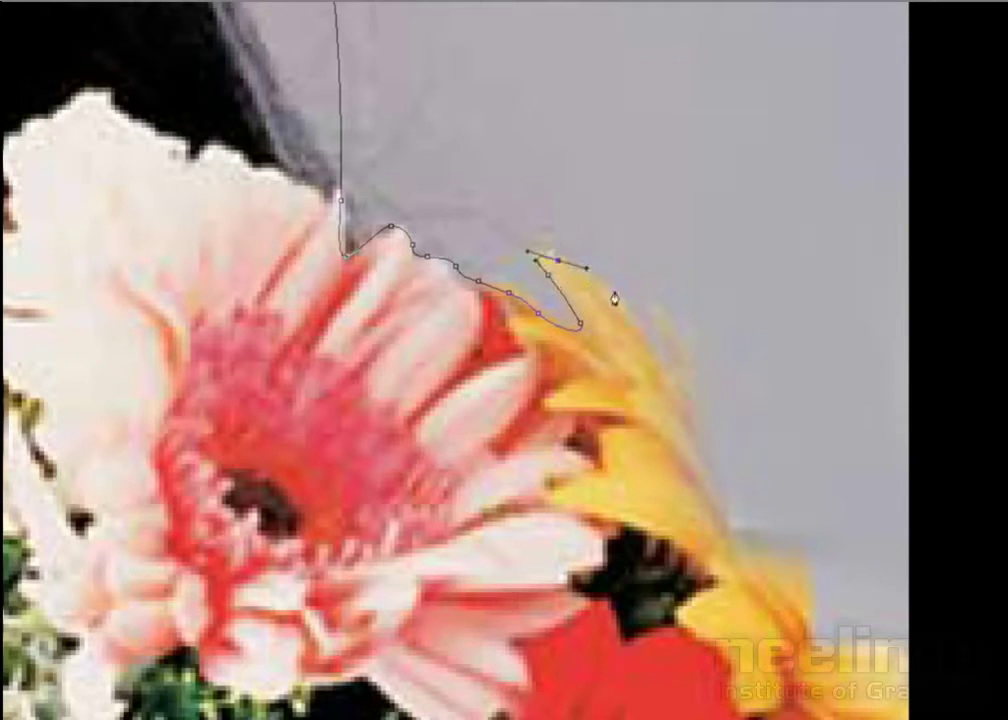
{"action": "left_click_drag", "start_coordinate": [637, 322], "coordinate": [655, 351]}
{"action": "mouse_move", "coordinate": [695, 437]}
{"action": "left_mouse_down"}
{"action": "mouse_move", "coordinate": [711, 495]}
{"action": "mouse_move", "coordinate": [757, 558]}
{"action": "mouse_move", "coordinate": [815, 558]}
{"action": "left_mouse_up"}
{"action": "mouse_move", "coordinate": [811, 620]}
{"action": "left_mouse_down"}
{"action": "mouse_move", "coordinate": [814, 656]}
{"action": "mouse_move", "coordinate": [875, 654]}
{"action": "mouse_move", "coordinate": [933, 690]}
{"action": "mouse_move", "coordinate": [828, 387]}
{"action": "mouse_move", "coordinate": [832, 293]}
{"action": "left_mouse_up"}
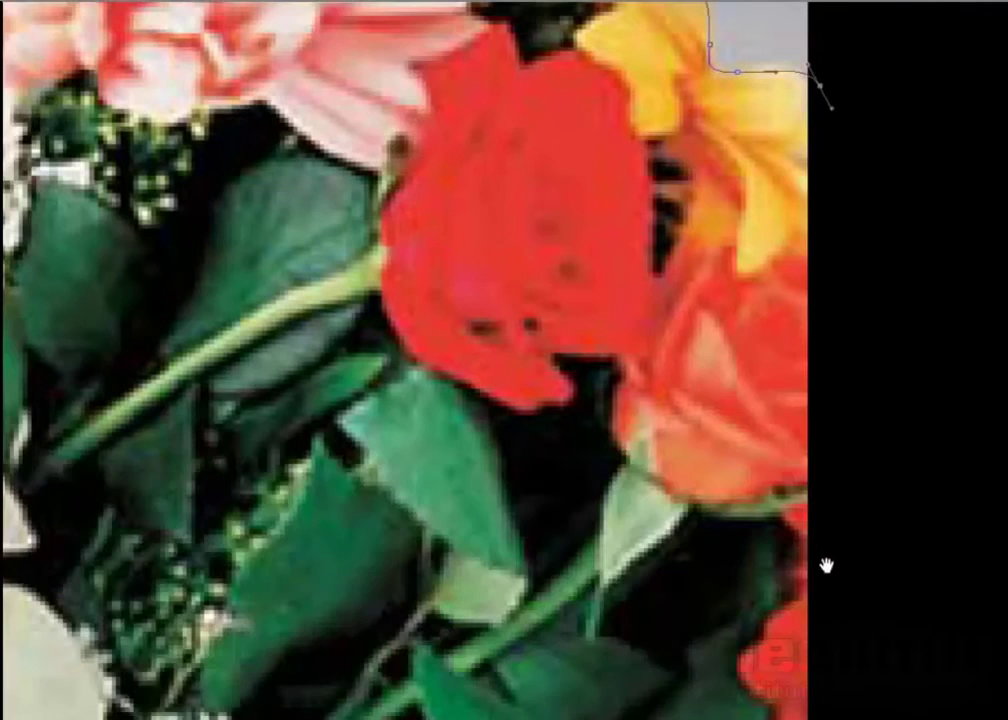
- Run the path straight down below the photo and close it at its starting point
{"action": "key", "text": "ctrl+0"}
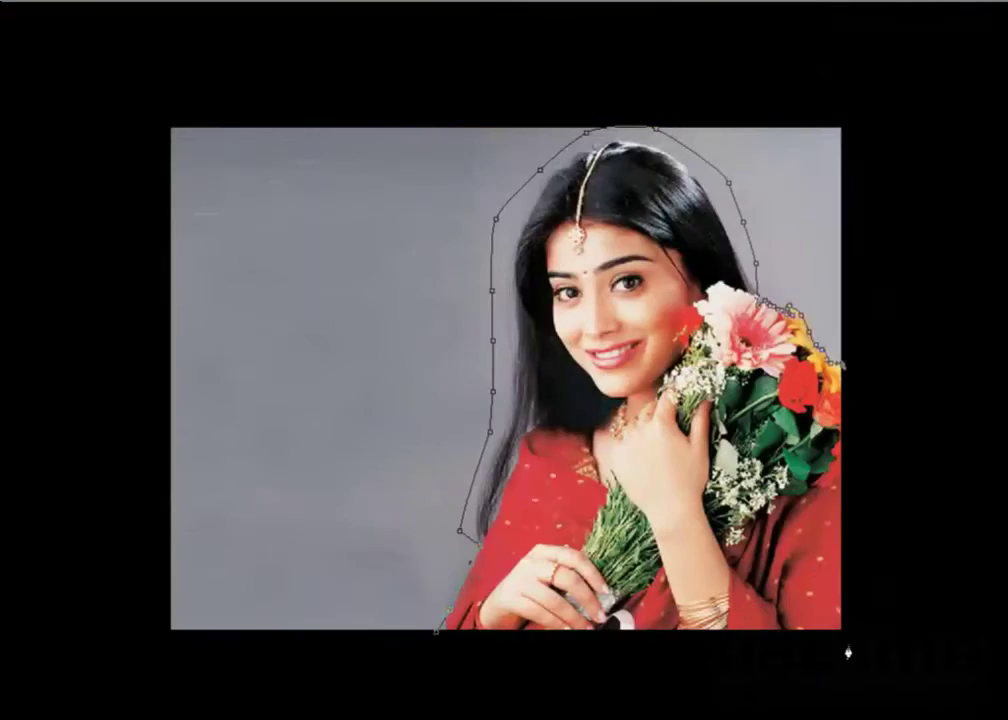
{"action": "left_click", "coordinate": [850, 643]}
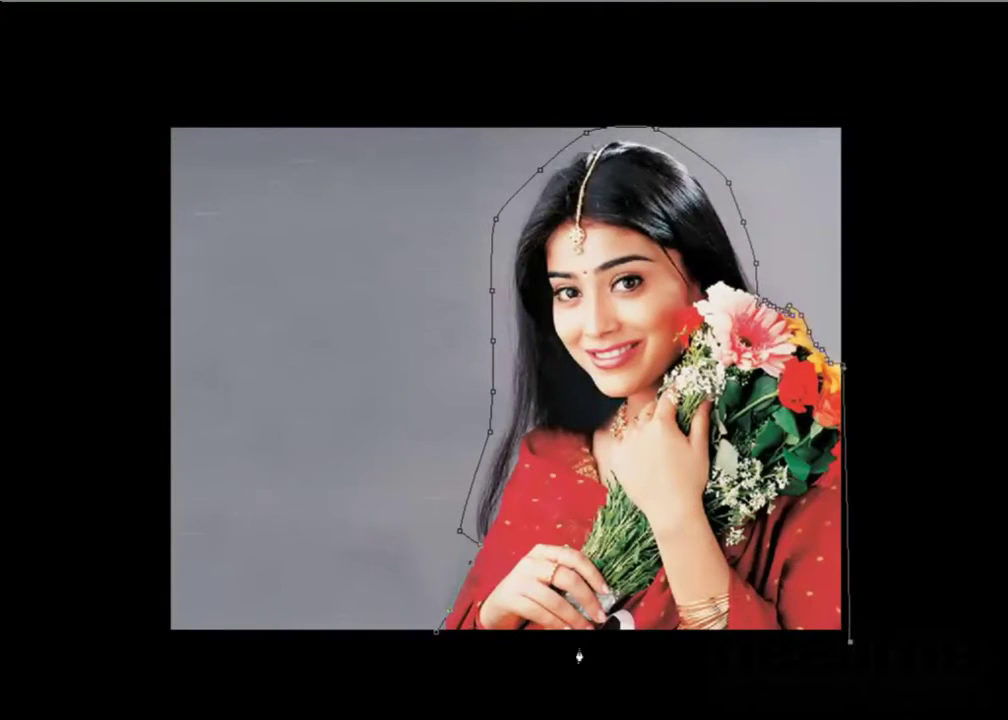
{"action": "left_click", "coordinate": [433, 638]}
{"action": "key", "text": "F7"}
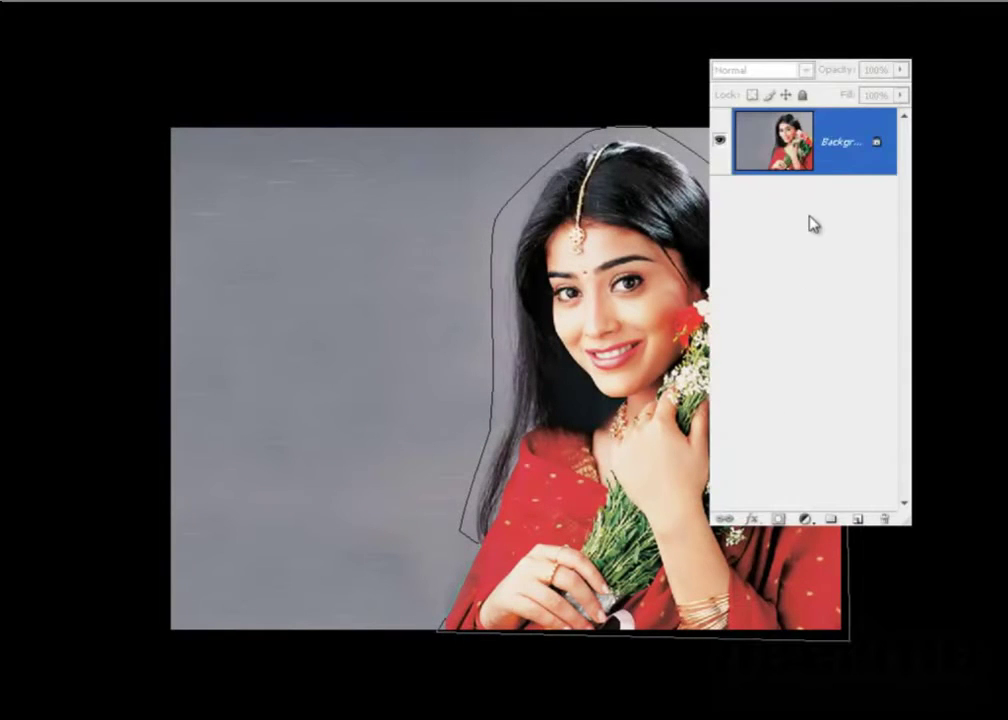
- Save the Work Path in the Paths palette as Path 1
{"action": "left_click", "coordinate": [845, 58]}
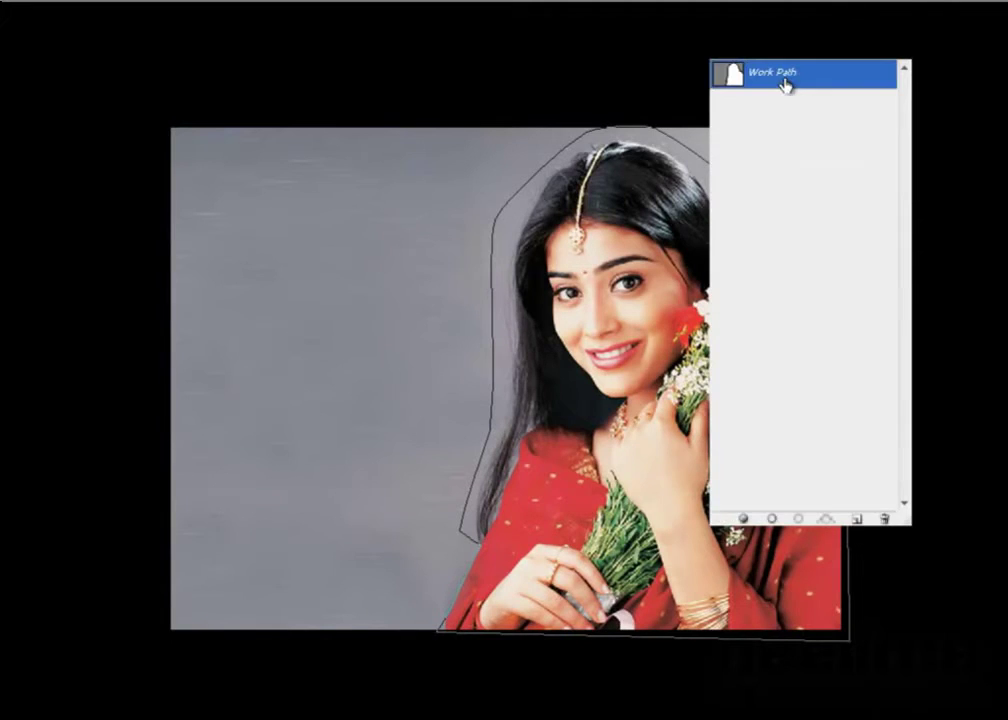
{"action": "double_click", "coordinate": [779, 88]}
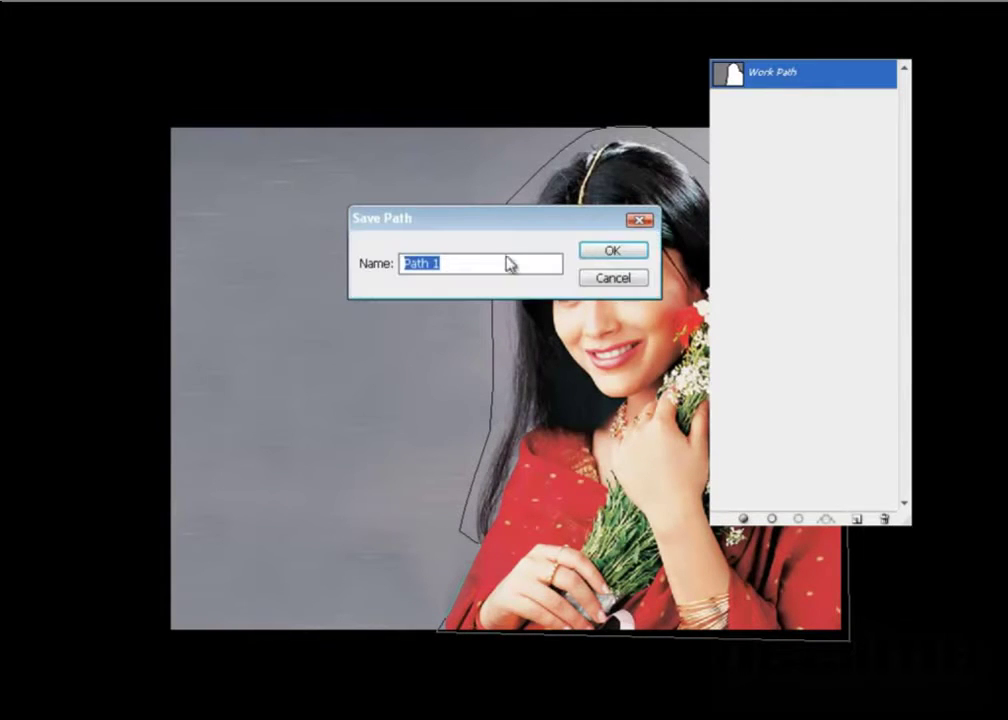
{"action": "left_click", "coordinate": [623, 259]}
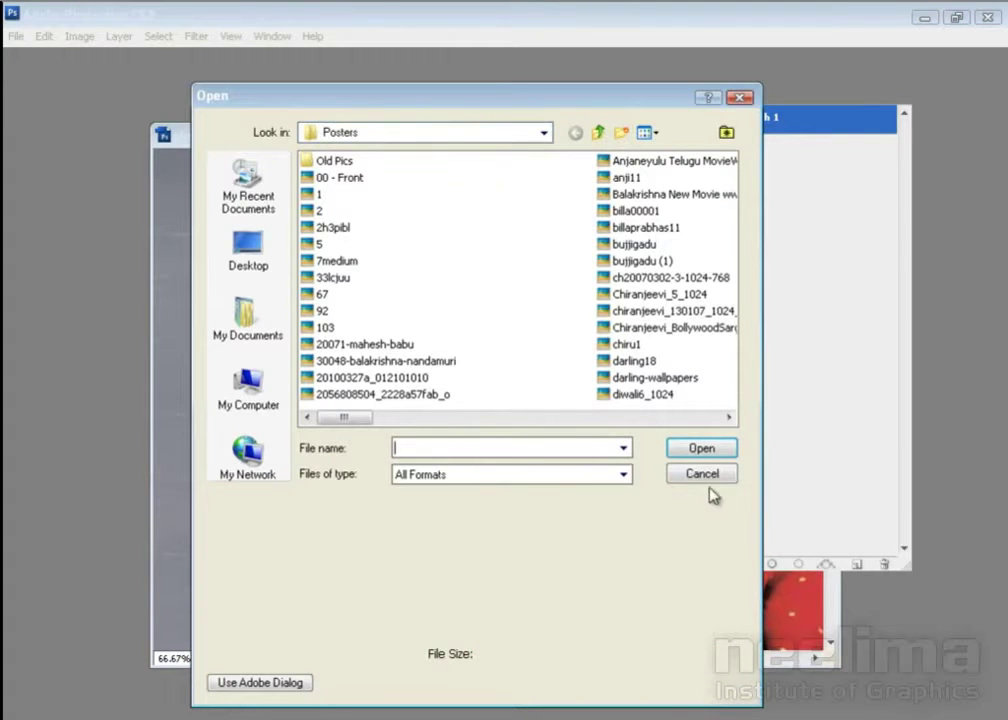
- Cancel the Open dialog and open 9332_Crystal_Pack1440_900.jpg from Bridge's Backgrounds folder
{"action": "left_click", "coordinate": [706, 478]}
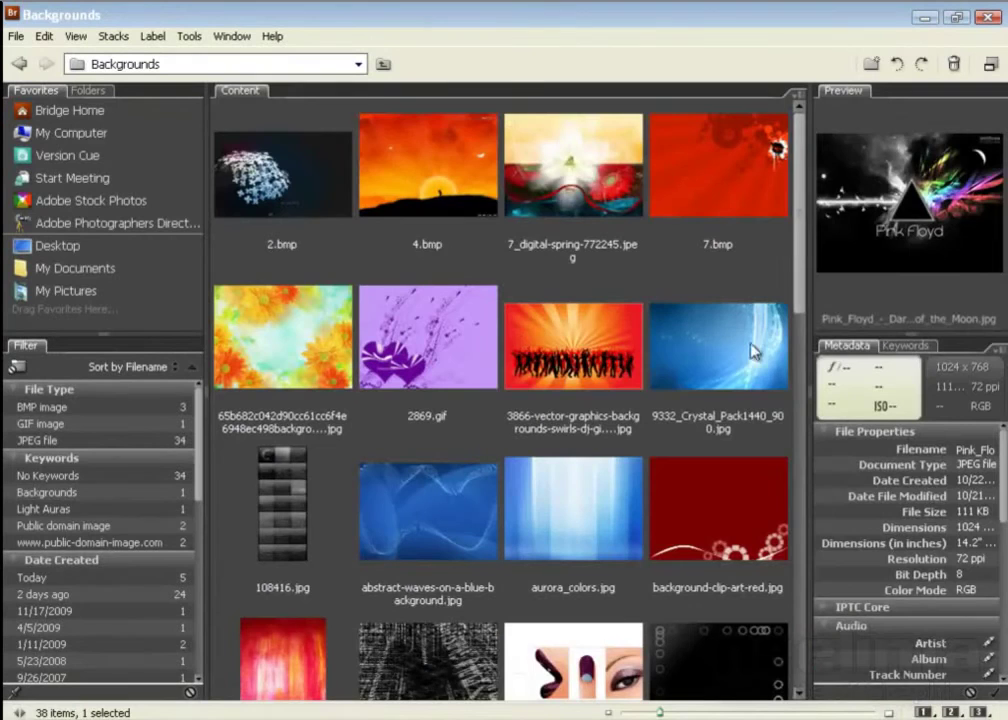
{"action": "left_click", "coordinate": [716, 368]}
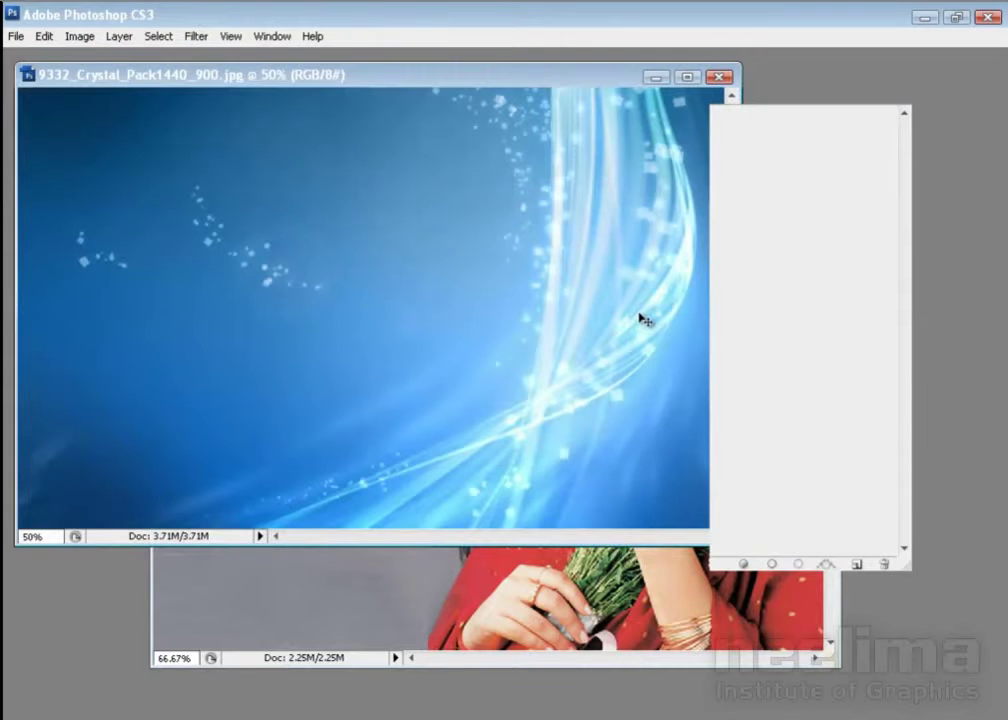
- Bring the woman's photo window forward, shift it down-right, and minimize Photoshop
{"action": "left_click", "coordinate": [636, 598]}
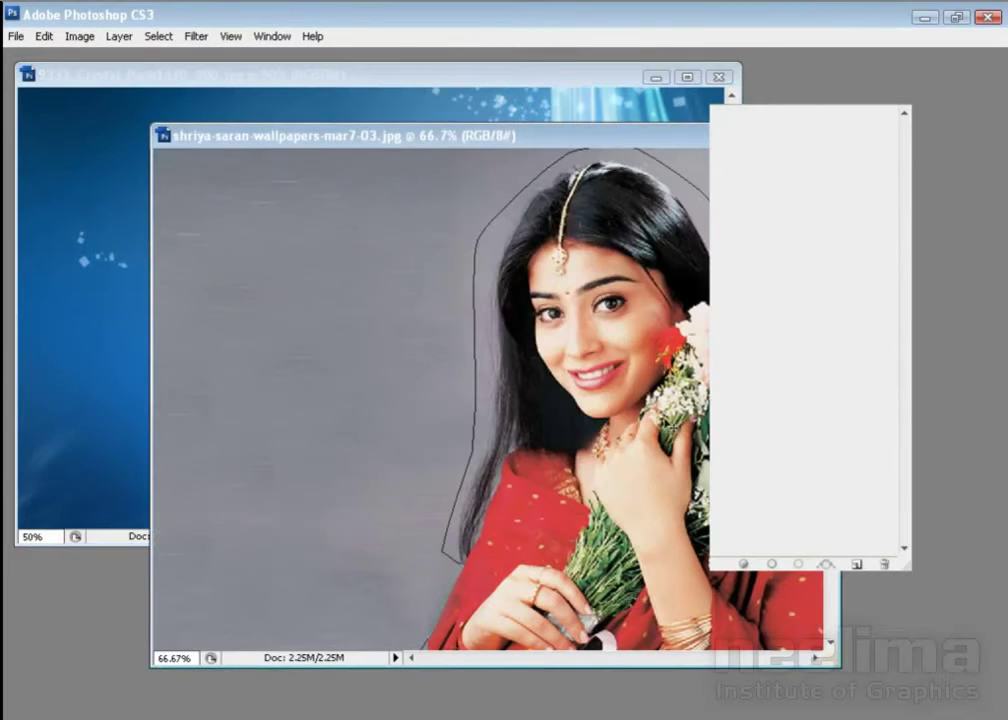
{"action": "left_click_drag", "start_coordinate": [491, 132], "coordinate": [573, 169]}
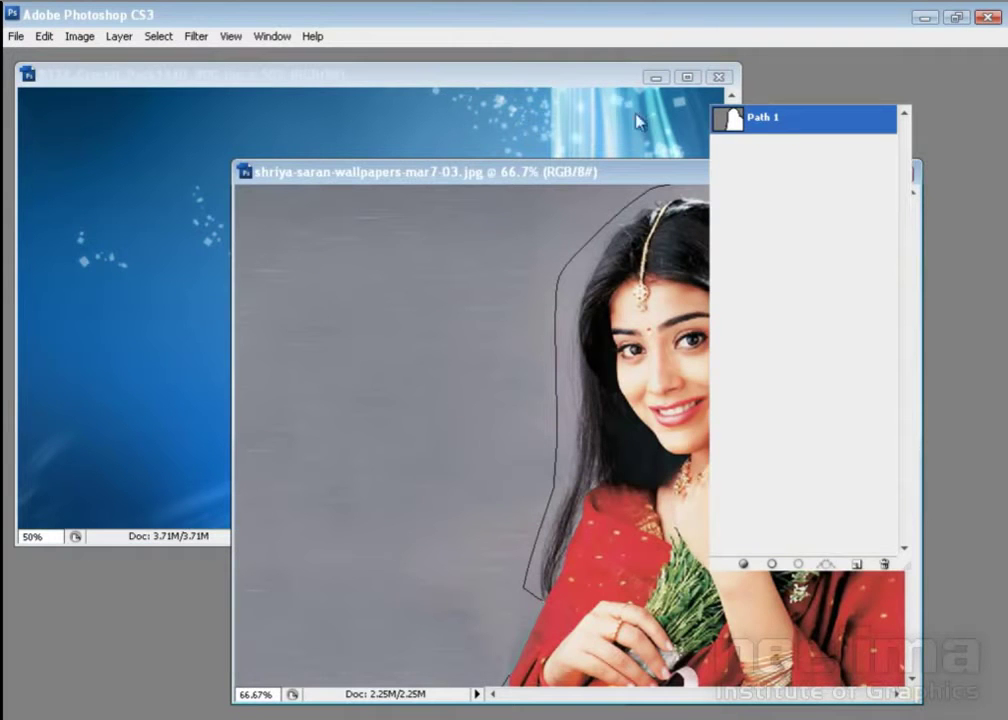
{"action": "left_click", "coordinate": [924, 17]}
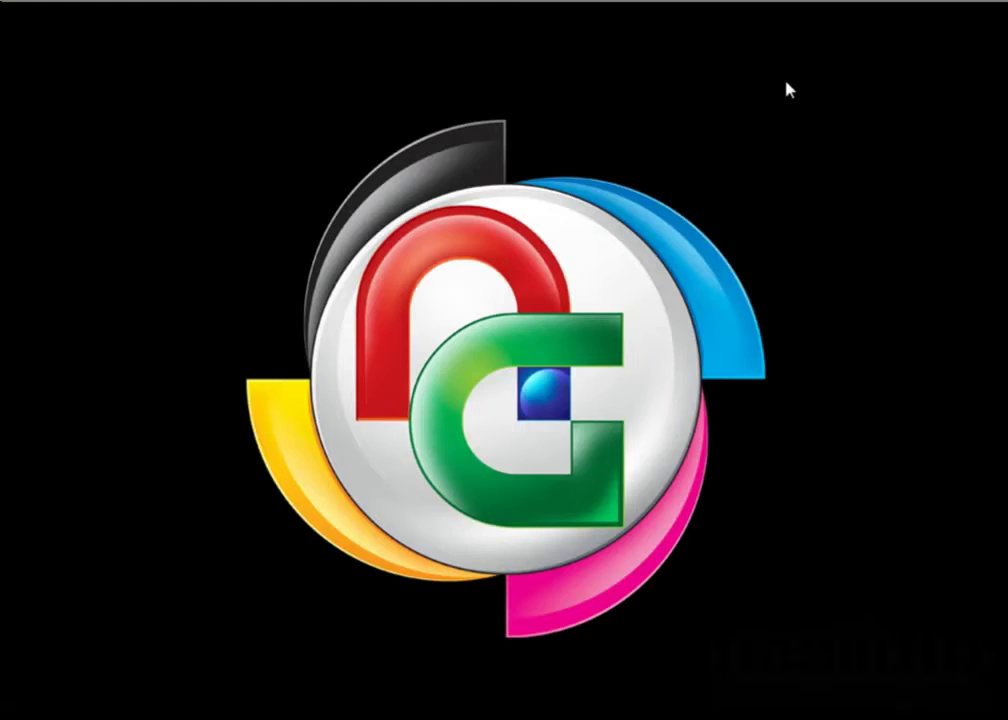
- Check the 1024 by 768 resolution in Display Properties' Settings and close it unchanged
{"action": "right_click", "coordinate": [595, 75]}
{"action": "left_click", "coordinate": [666, 208]}
{"action": "left_click", "coordinate": [327, 104]}
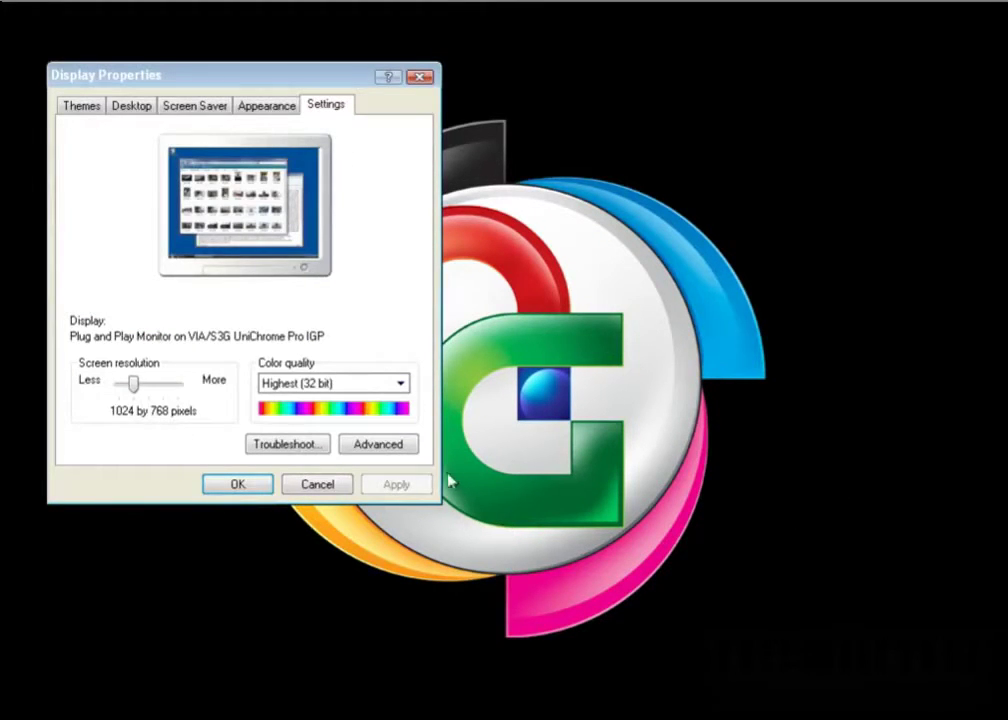
{"action": "left_click", "coordinate": [325, 484]}
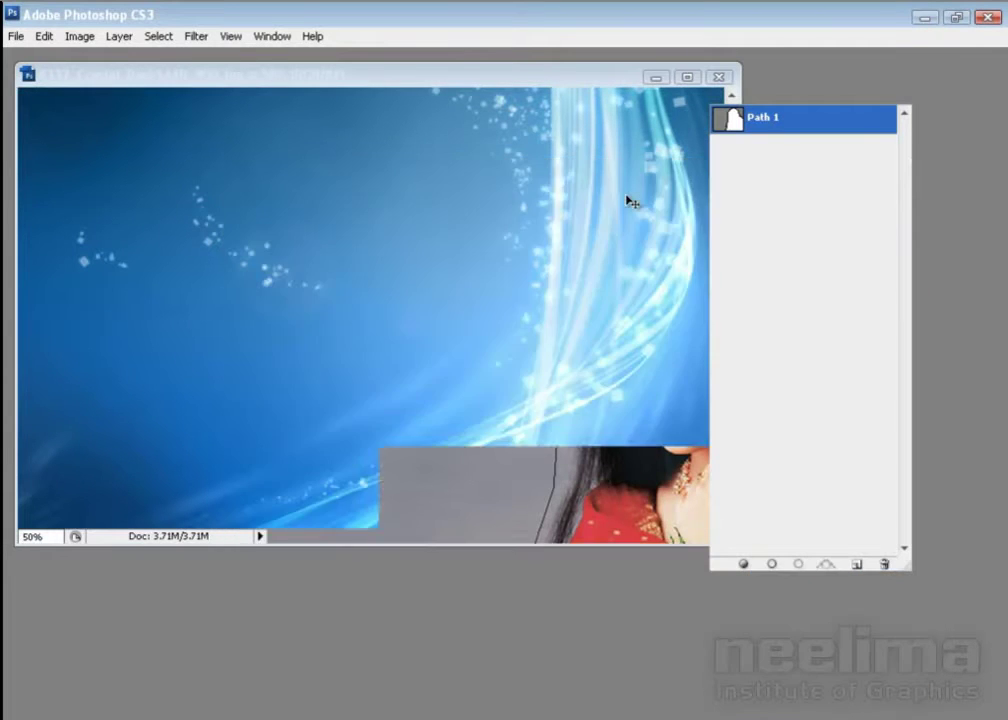
- Load Path 1 as a selection, drag the woman into the crystal document, and place her at the right edge
{"action": "key", "text": "ctrl+Return"}
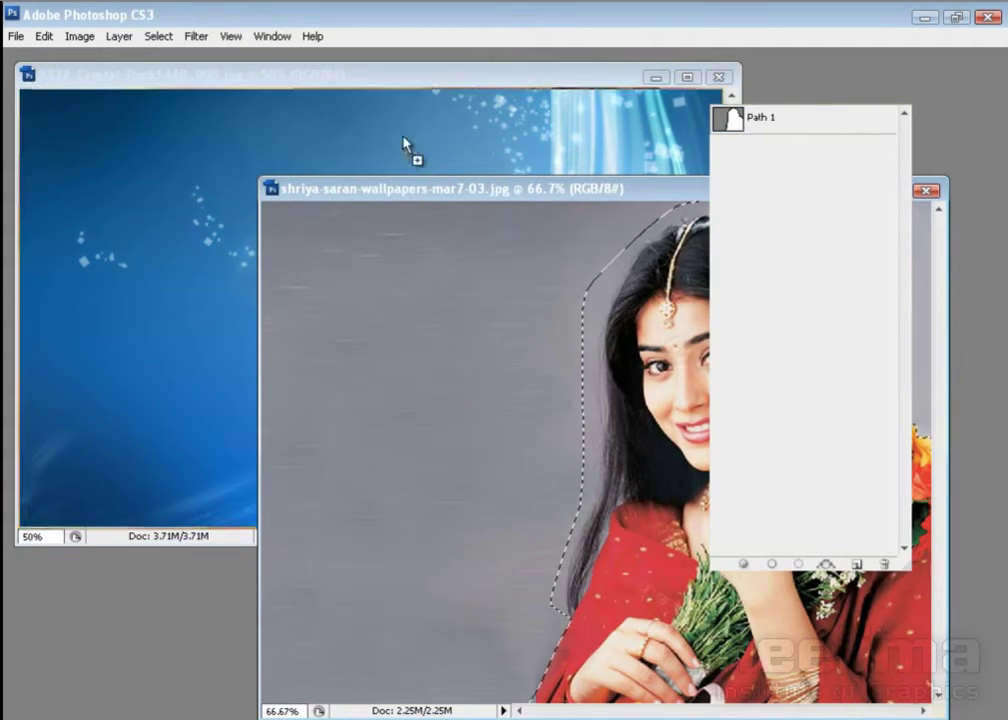
{"action": "left_click_drag", "start_coordinate": [419, 177], "coordinate": [412, 151]}
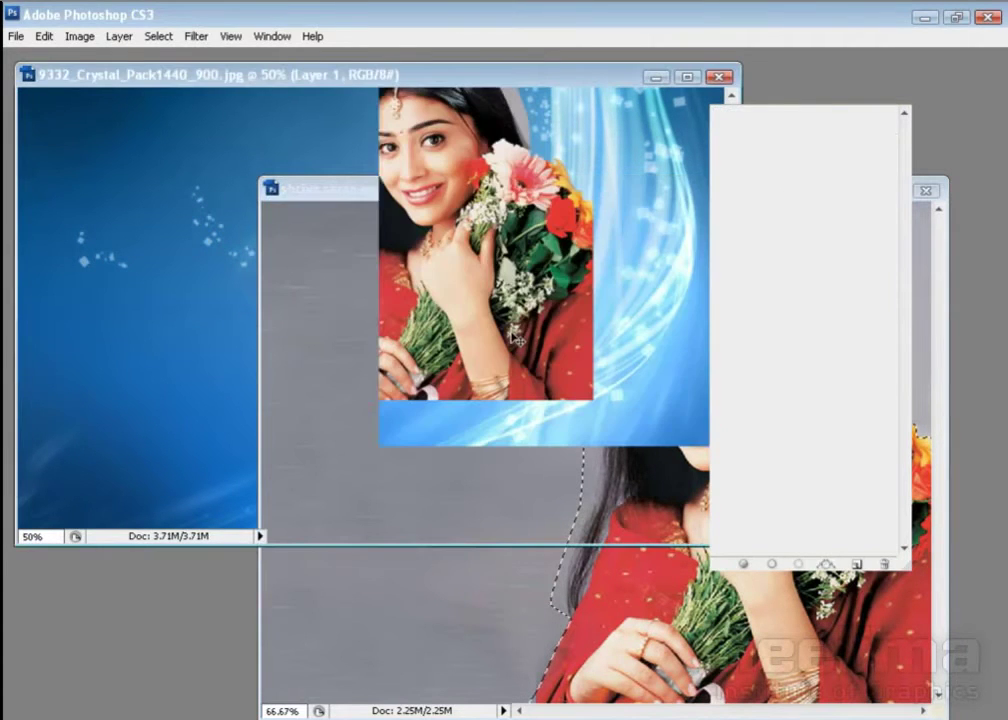
{"action": "key", "text": "f"}
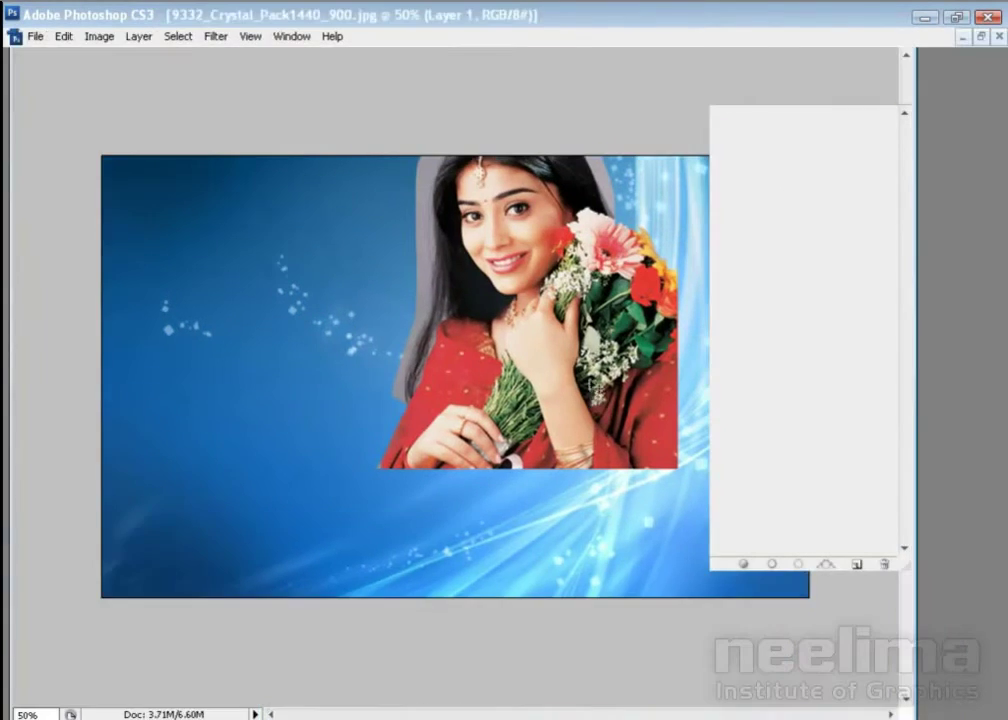
{"action": "key", "text": "f"}
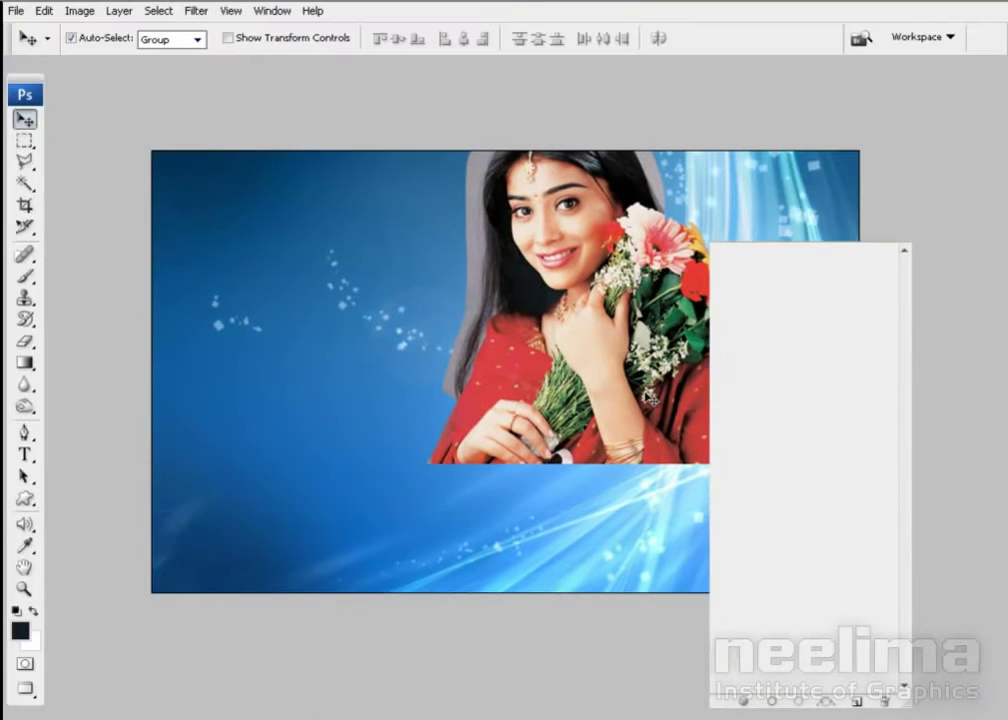
{"action": "key", "text": "Tab"}
{"action": "left_click_drag", "start_coordinate": [735, 440], "coordinate": [717, 447]}
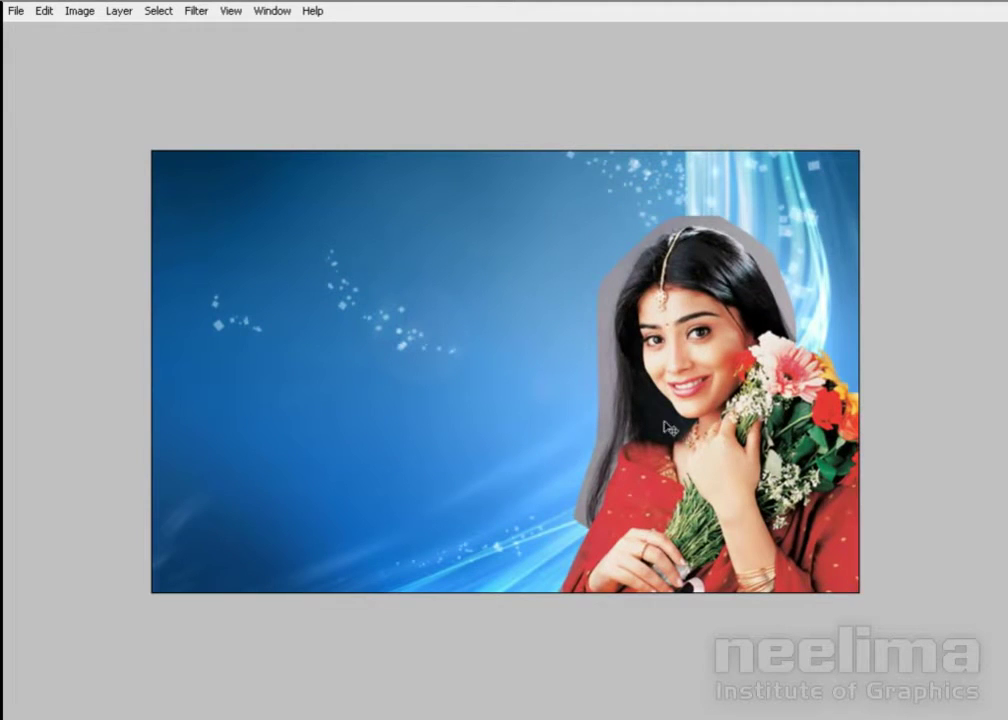
{"action": "key", "text": "ctrl+t"}
- Enlarge the woman proportionally and draw a polygonal selection around her face area
{"action": "left_click_drag", "start_coordinate": [565, 224], "coordinate": [480, 183]}
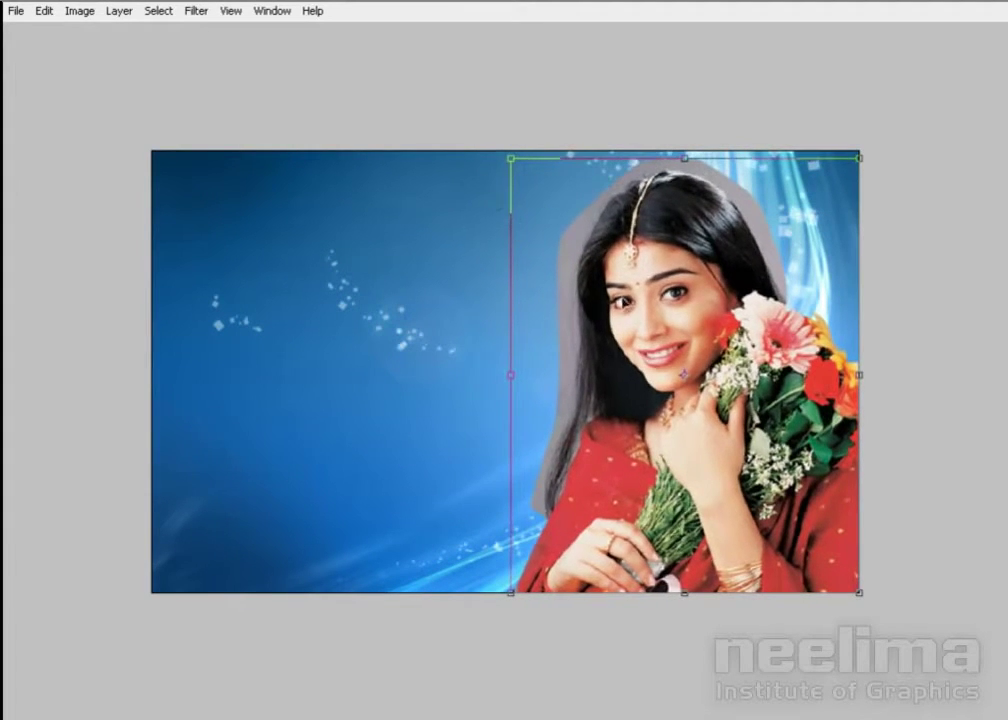
{"action": "double_click", "coordinate": [690, 355]}
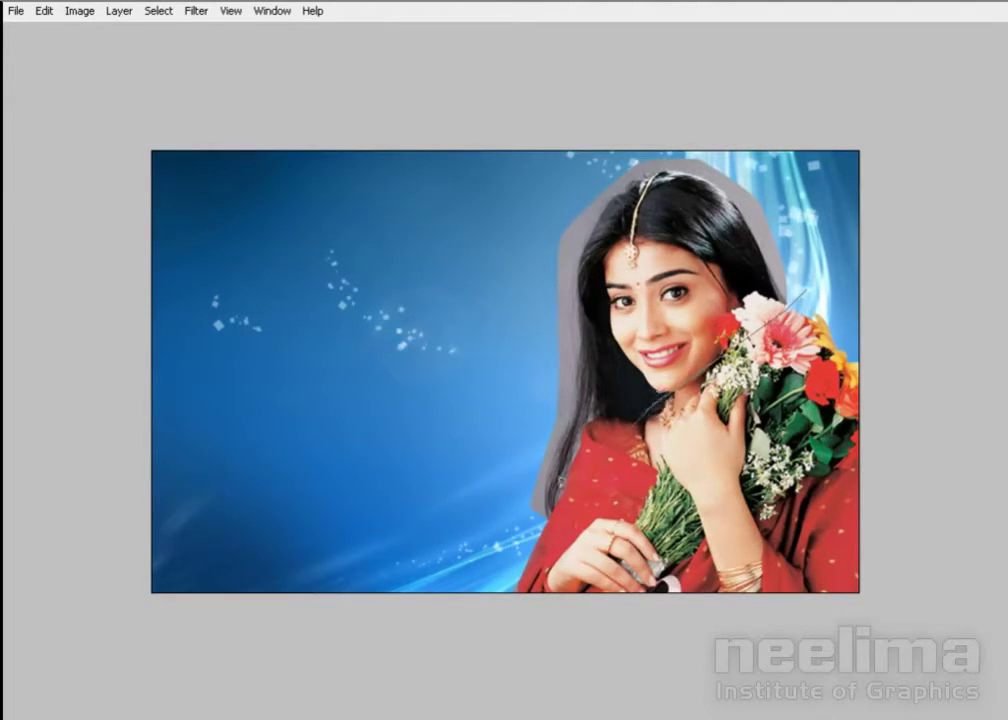
{"action": "left_click", "coordinate": [533, 528]}
{"action": "left_click", "coordinate": [487, 518]}
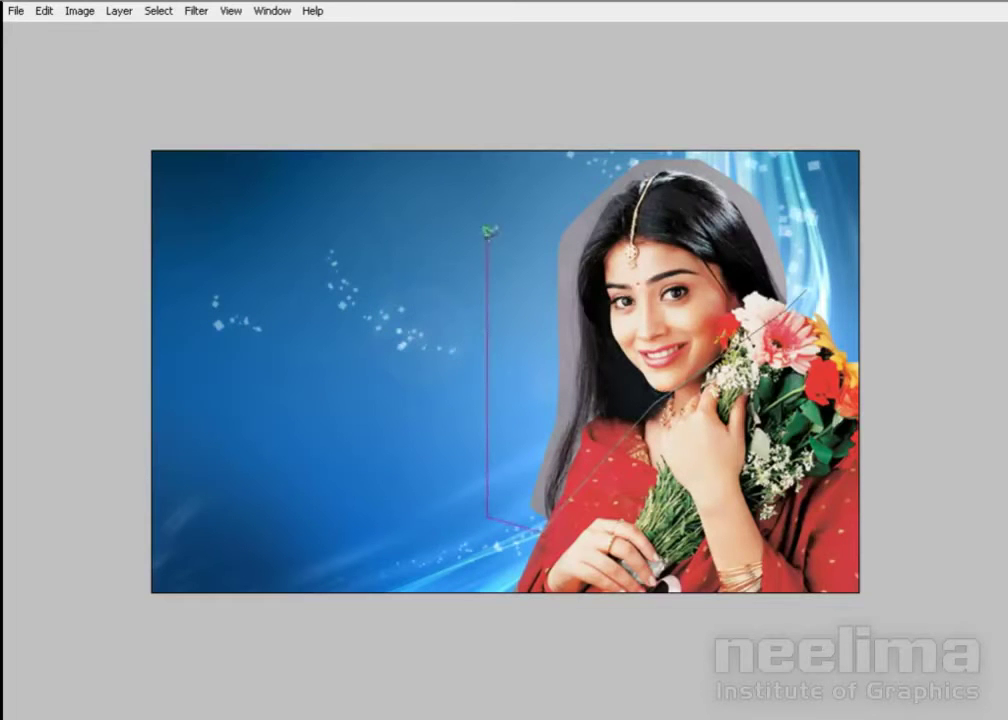
{"action": "left_click", "coordinate": [487, 237]}
{"action": "left_click", "coordinate": [612, 110]}
{"action": "double_click", "coordinate": [776, 147]}
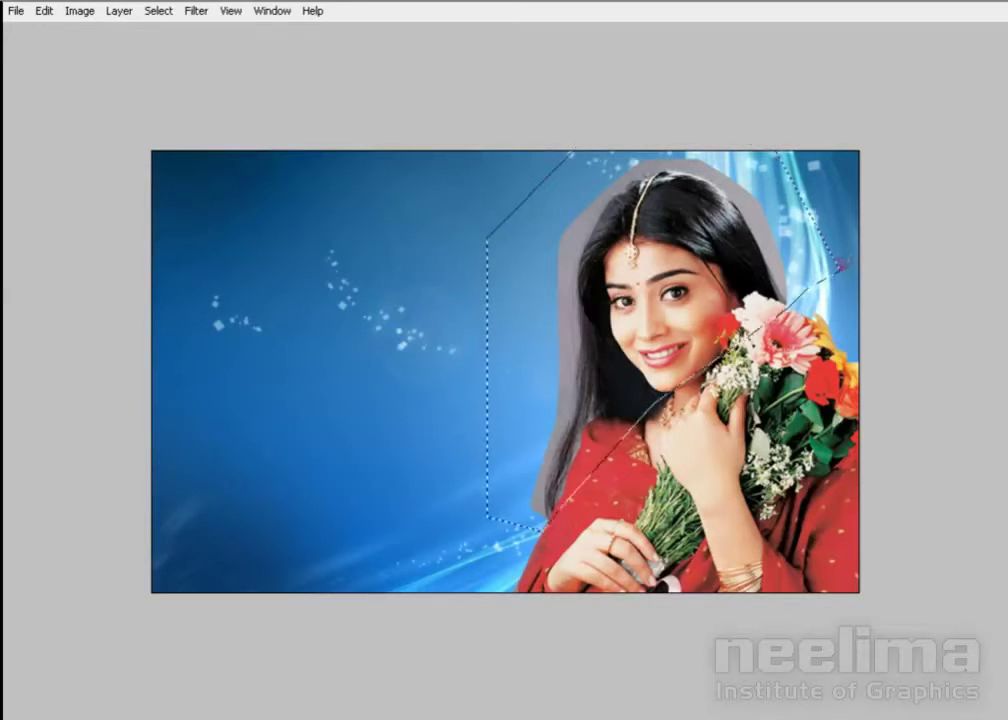
- Copy the face to Layer 2, move it below Layer 1, and hide Layer 1
{"action": "key", "text": "F7"}
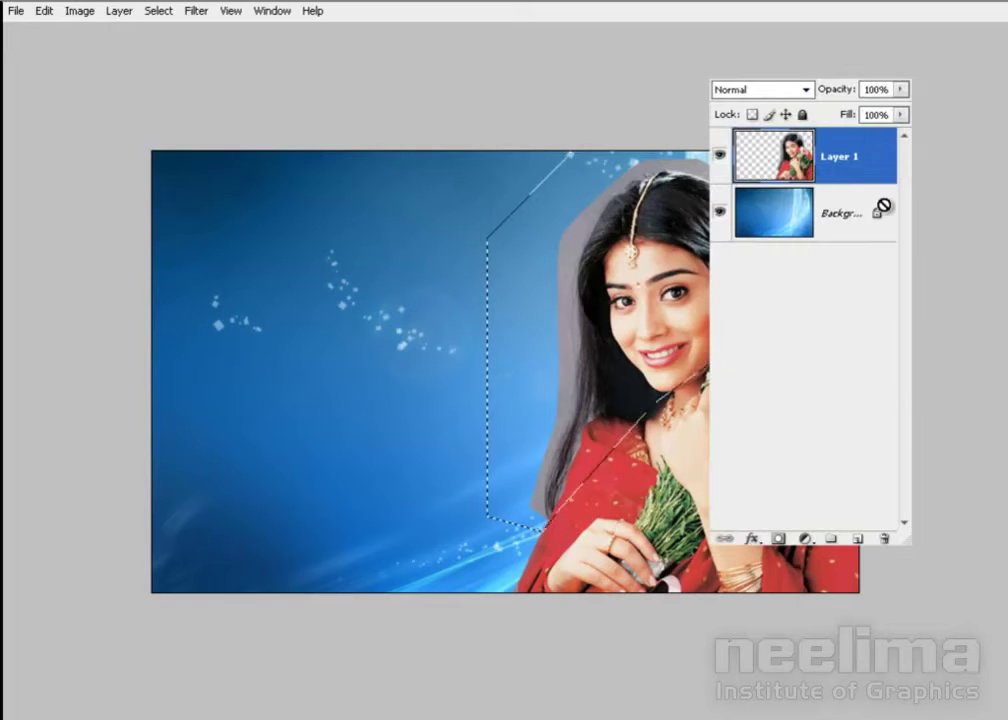
{"action": "key", "text": "ctrl+j"}
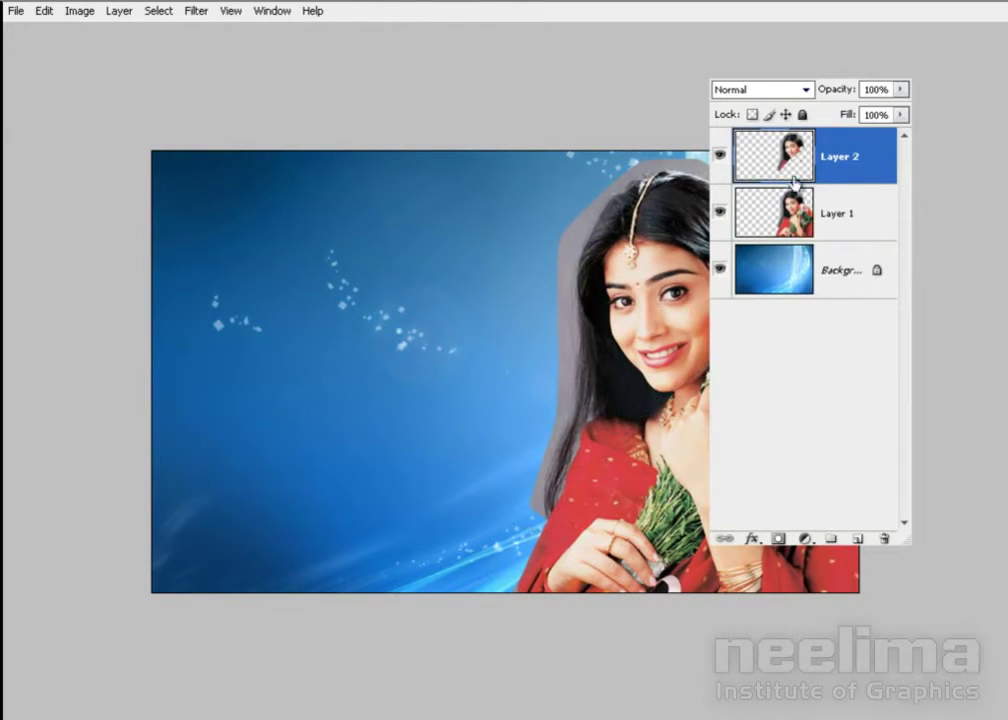
{"action": "left_click_drag", "start_coordinate": [797, 170], "coordinate": [806, 238]}
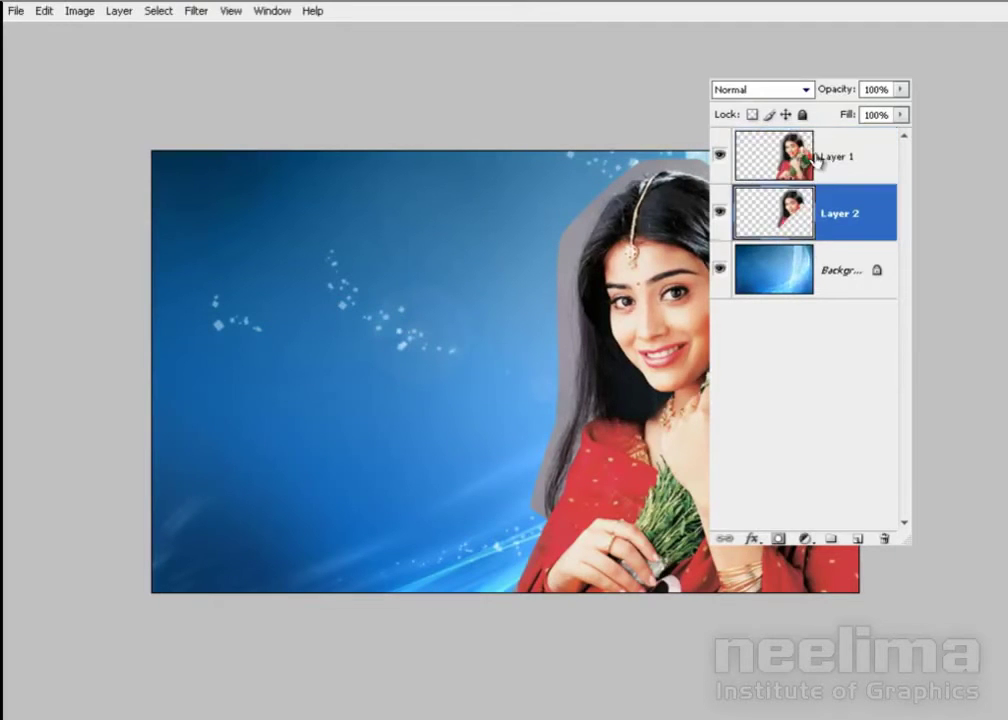
{"action": "left_click", "coordinate": [720, 157]}
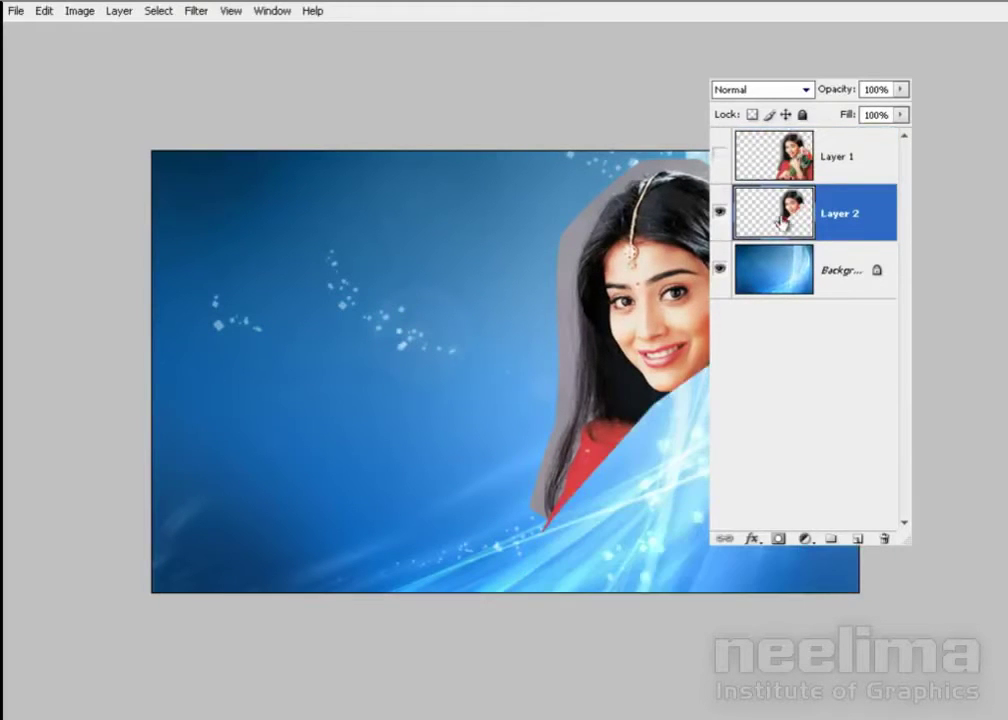
{"action": "left_click_drag", "start_coordinate": [663, 273], "coordinate": [546, 288]}
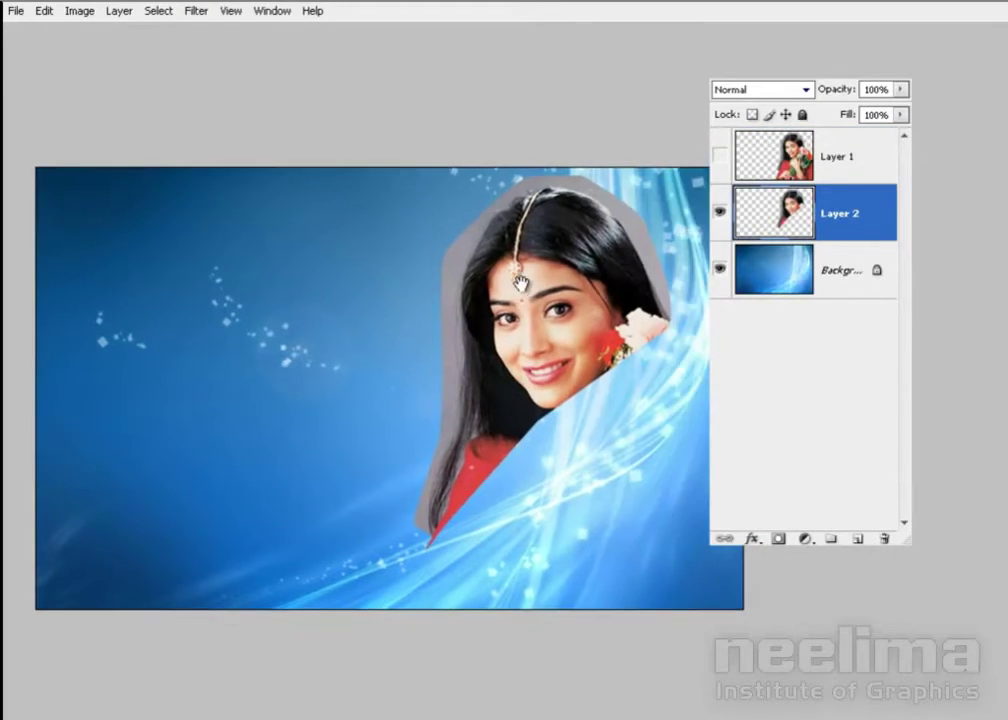
- Set Layer 2's blend mode to Multiply so the face picks up the blue tones
{"action": "left_click_drag", "start_coordinate": [490, 333], "coordinate": [541, 322]}
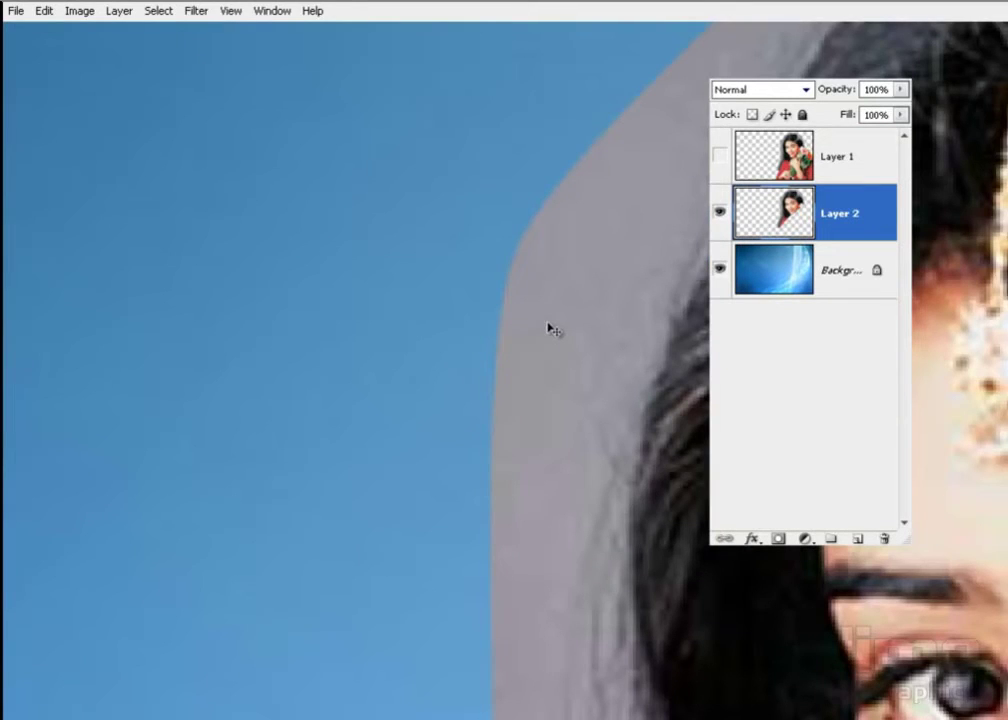
{"action": "left_click", "coordinate": [547, 330], "text": "alt"}
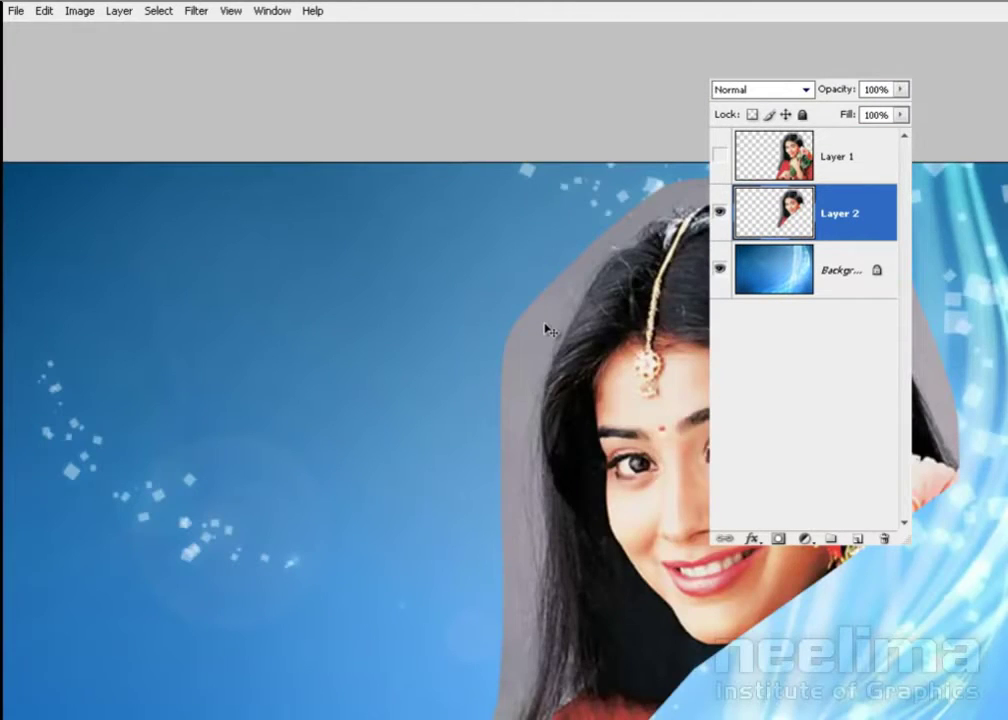
{"action": "key", "text": "ctrl+0"}
{"action": "left_click_drag", "start_coordinate": [618, 313], "coordinate": [493, 349]}
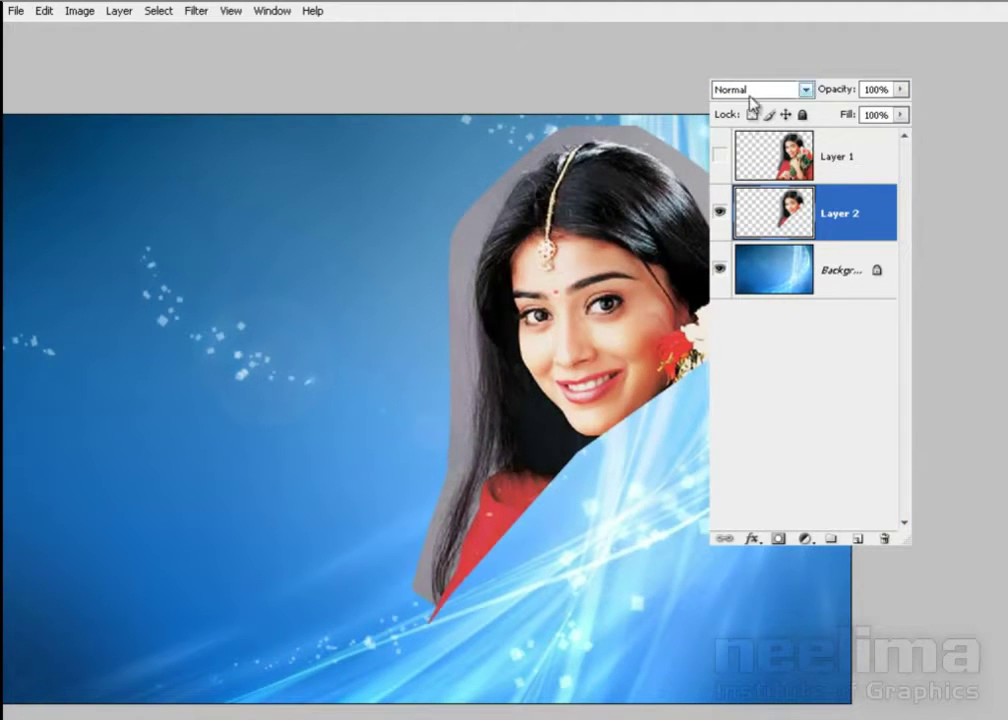
{"action": "left_click", "coordinate": [805, 89]}
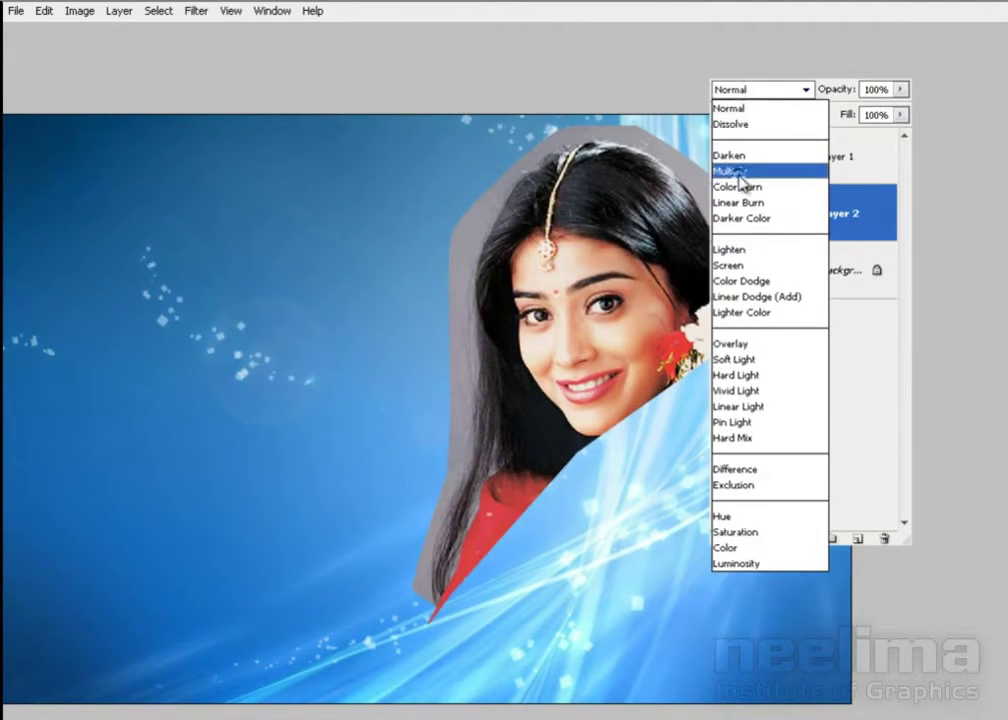
{"action": "left_click", "coordinate": [735, 171]}
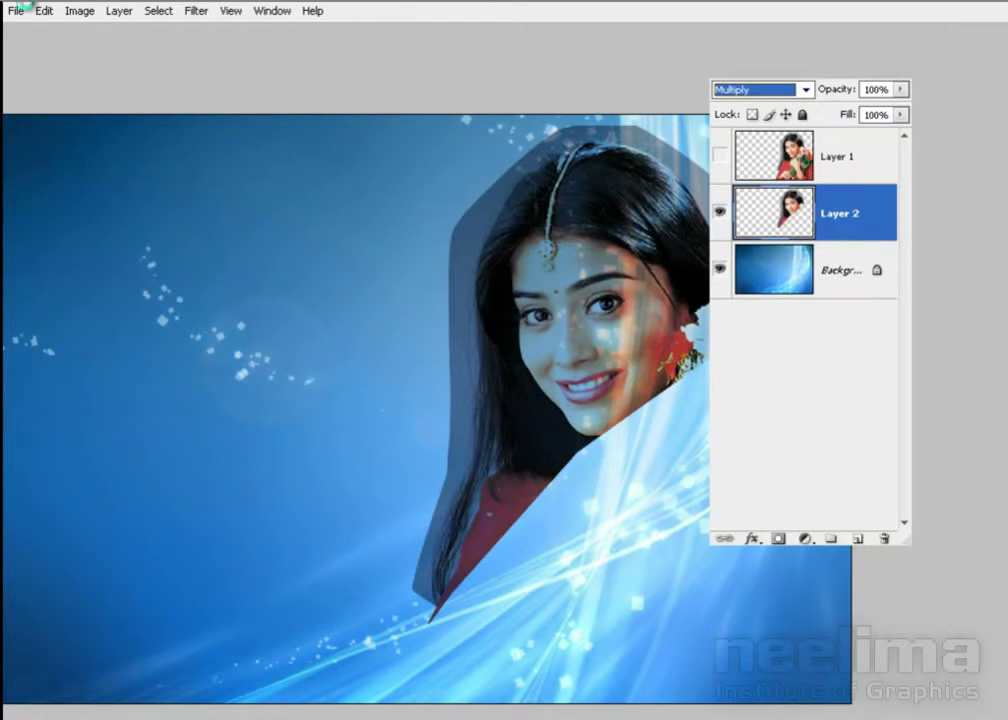
- Apply Curves to Layer 2 with a white point sampled from the background
{"action": "key", "text": "ctrl+m"}
{"action": "left_click_drag", "start_coordinate": [583, 197], "coordinate": [634, 185]}
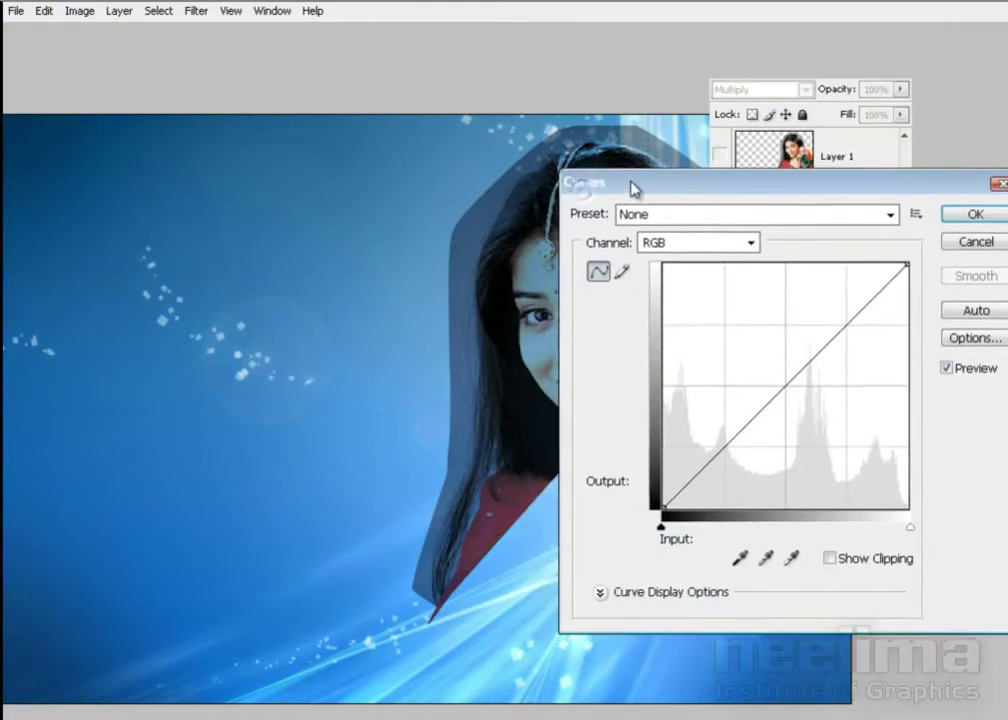
{"action": "left_click", "coordinate": [801, 553]}
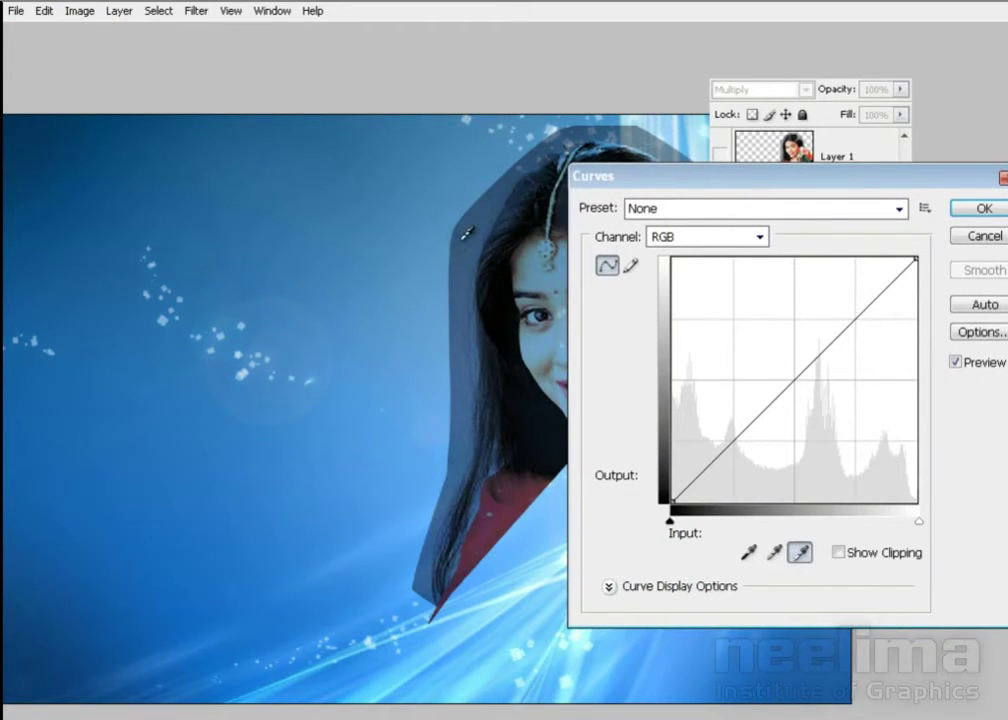
{"action": "left_click", "coordinate": [452, 279]}
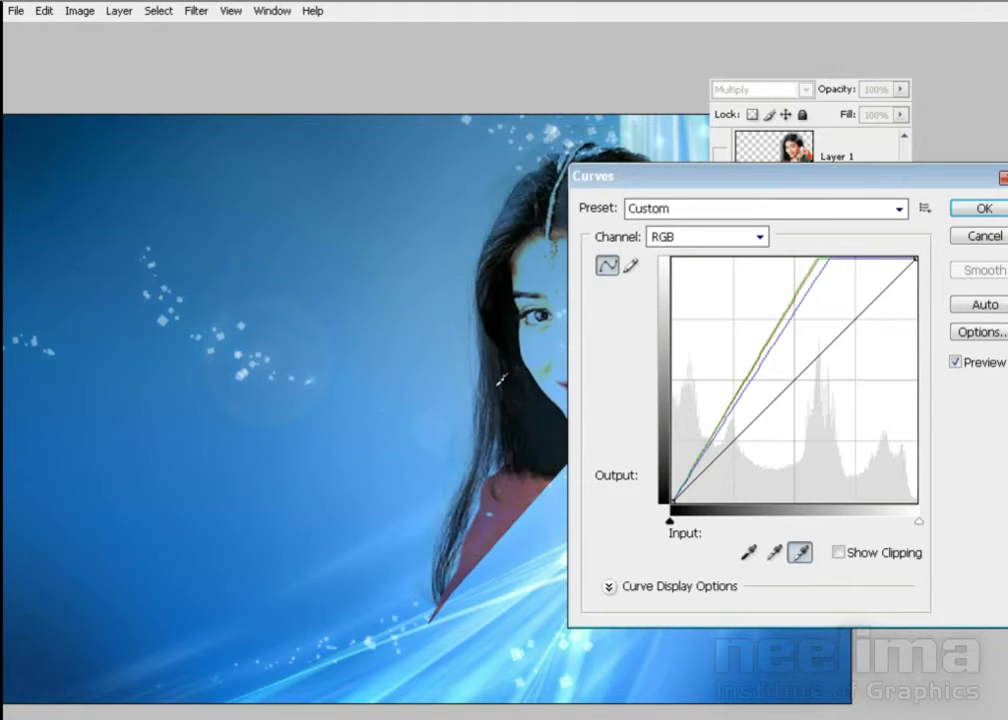
{"action": "left_click", "coordinate": [452, 439]}
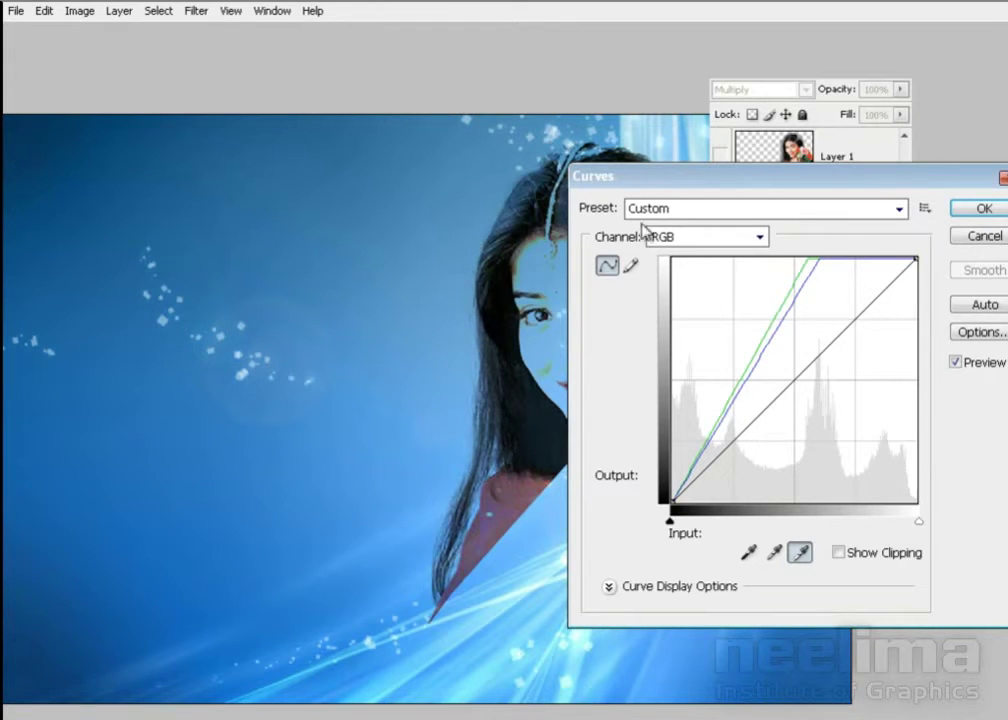
{"action": "left_click", "coordinate": [952, 210]}
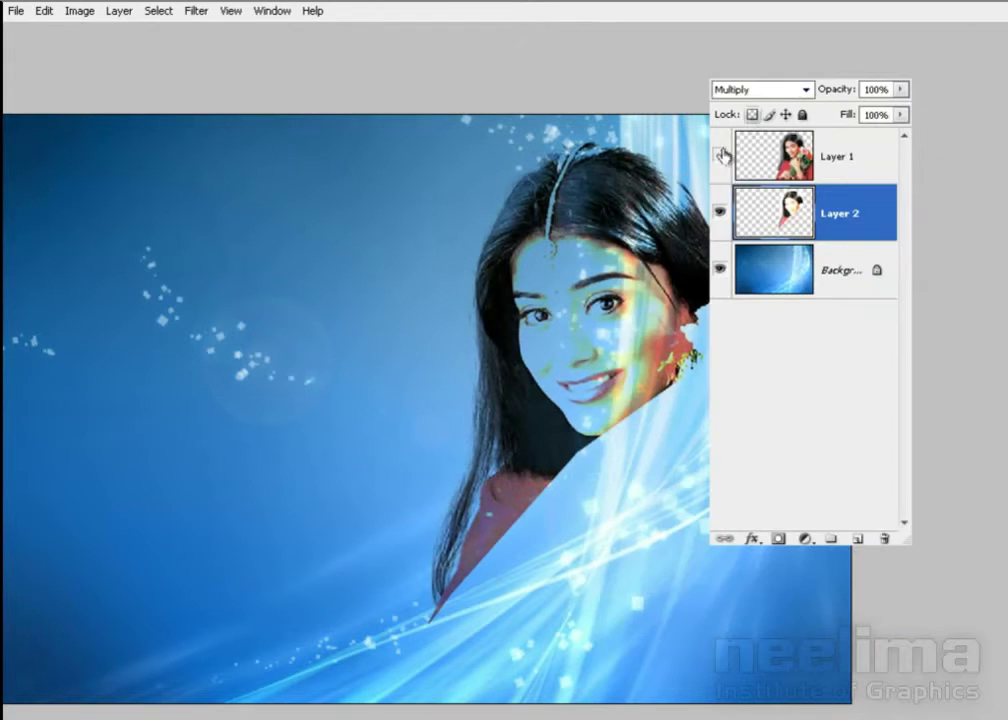
- Add a layer mask to Layer 1 and paint out the grey fringe left of the hair
{"action": "left_click", "coordinate": [762, 168]}
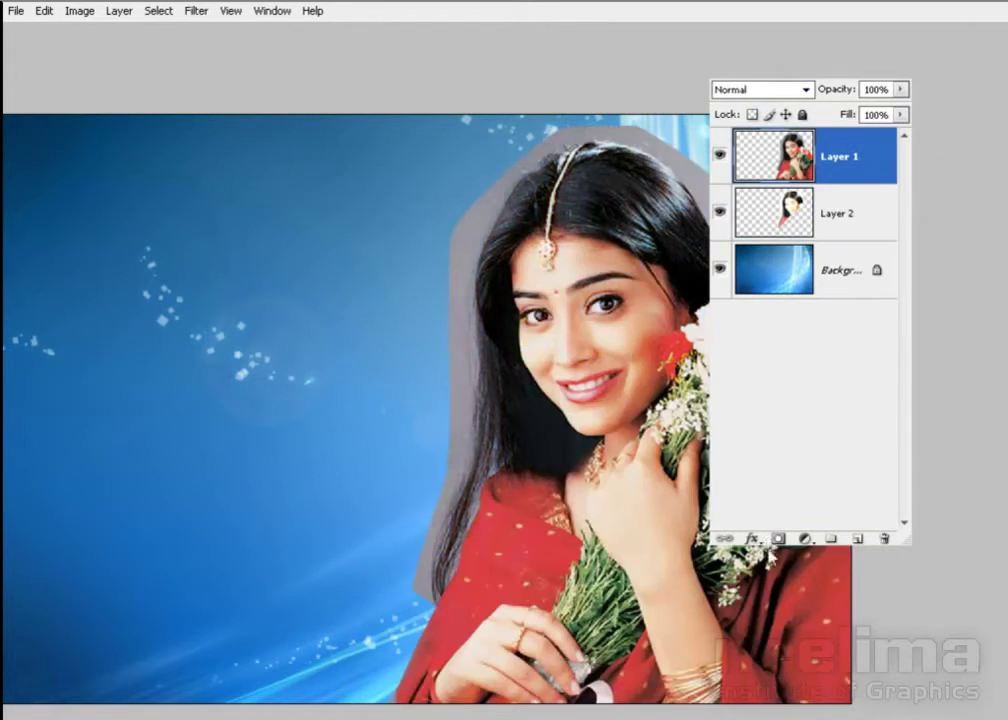
{"action": "left_click", "coordinate": [776, 540]}
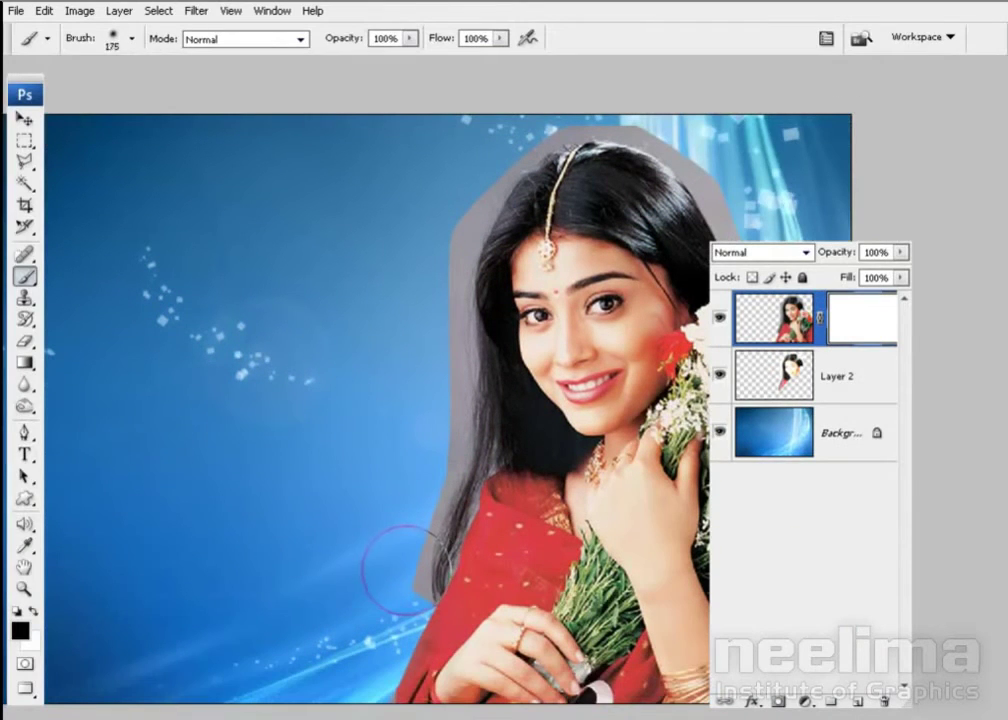
{"action": "key", "text": "bracketleft"}
{"action": "key", "text": "bracketleft"}
{"action": "key", "text": "bracketleft"}
{"action": "key", "text": "bracketleft"}
{"action": "key", "text": "bracketleft"}
{"action": "key", "text": "bracketleft"}
{"action": "key", "text": "bracketleft"}
{"action": "key", "text": "bracketleft"}
{"action": "key", "text": "bracketleft"}
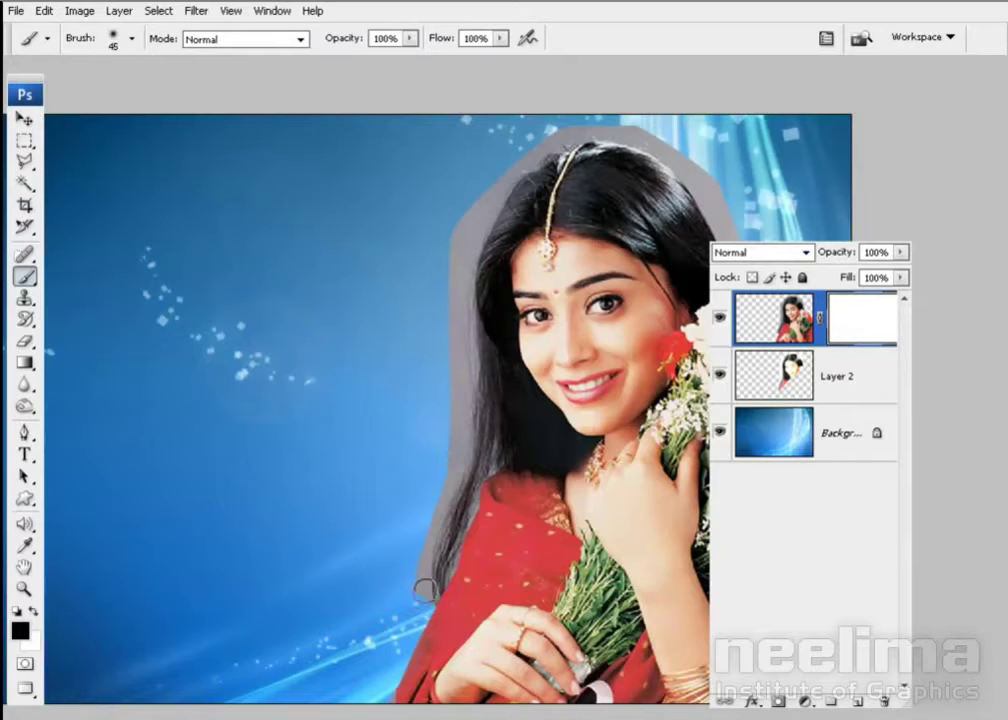
{"action": "key", "text": "bracketleft"}
{"action": "left_click_drag", "start_coordinate": [438, 540], "coordinate": [422, 588]}
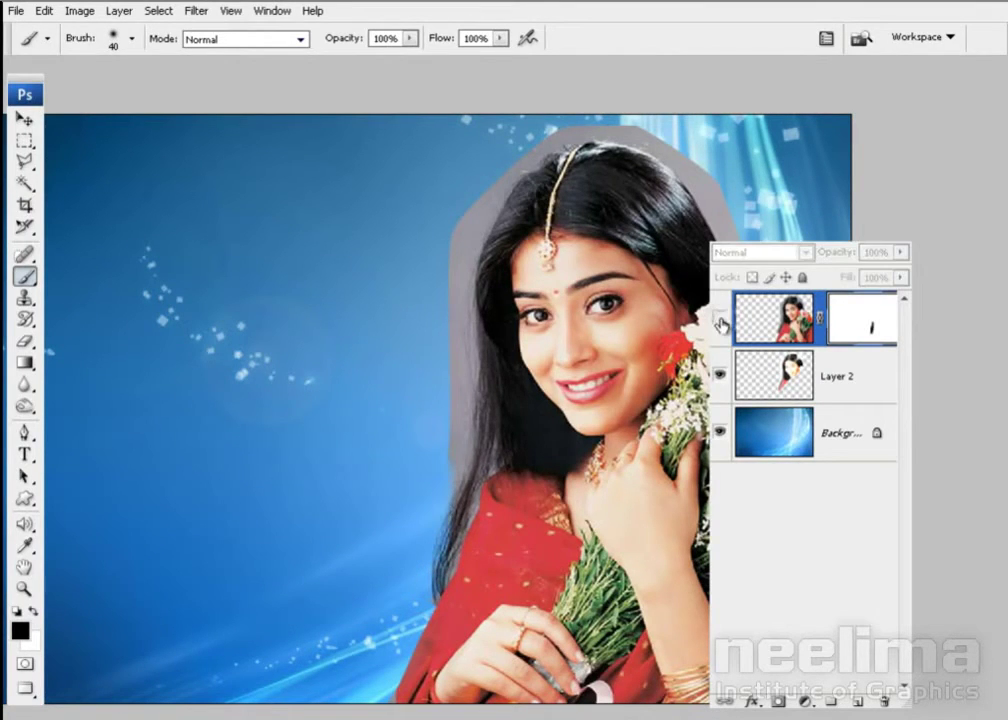
{"action": "left_click", "coordinate": [720, 320]}
{"action": "left_click", "coordinate": [720, 320]}
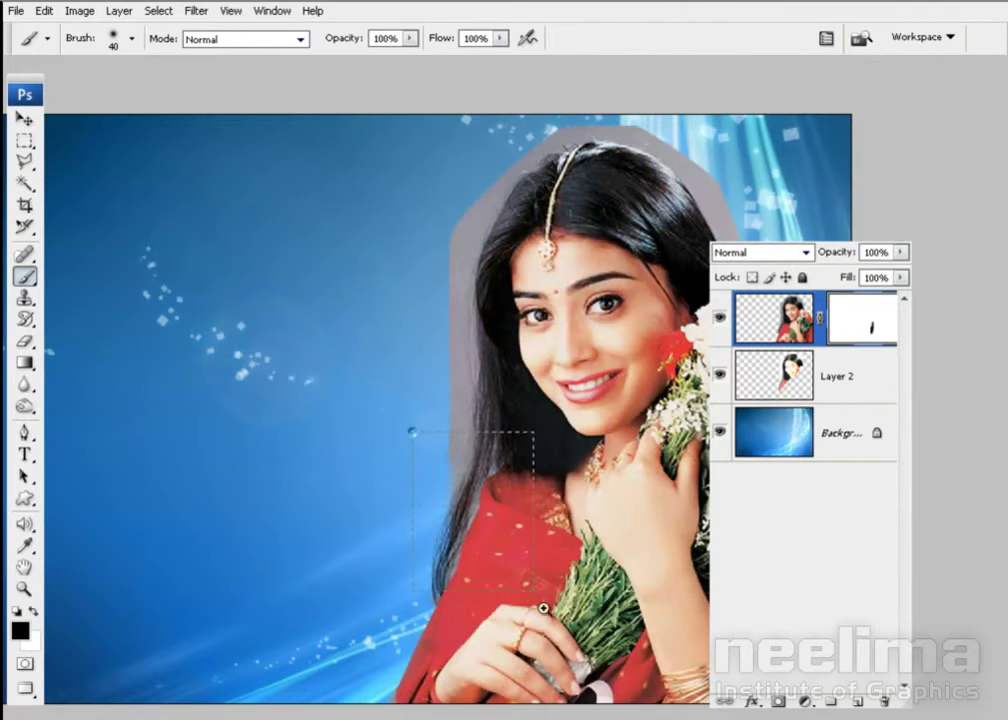
- Zoom in and mask more grey fringe along the hair by the shoulder, toggling the mask to check
{"action": "left_click", "coordinate": [430, 487]}
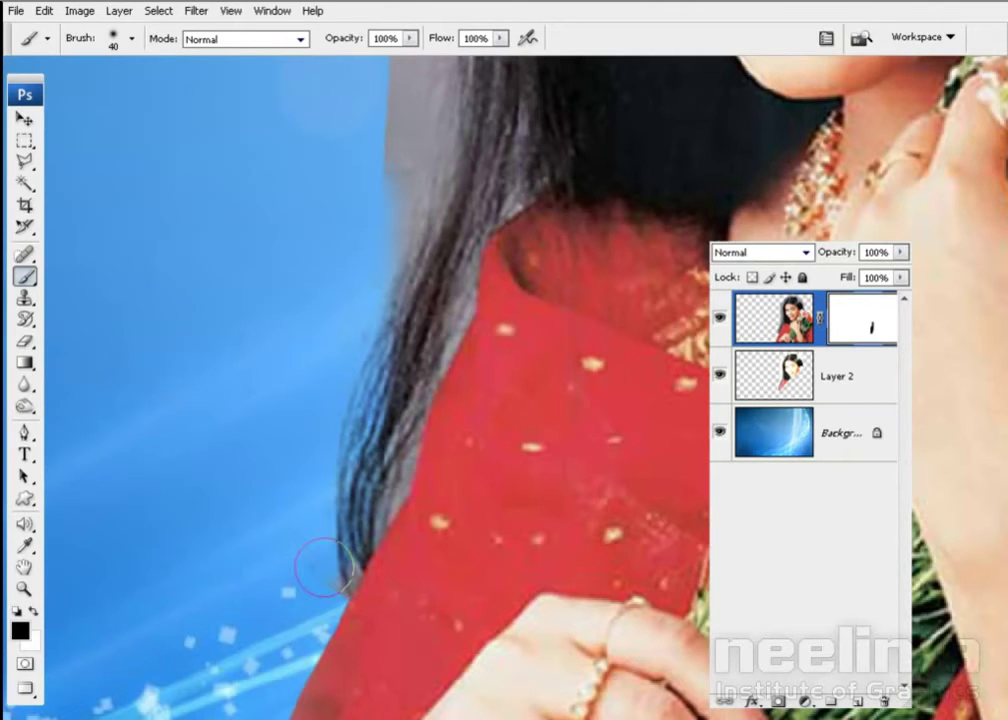
{"action": "key", "text": "bracketleft"}
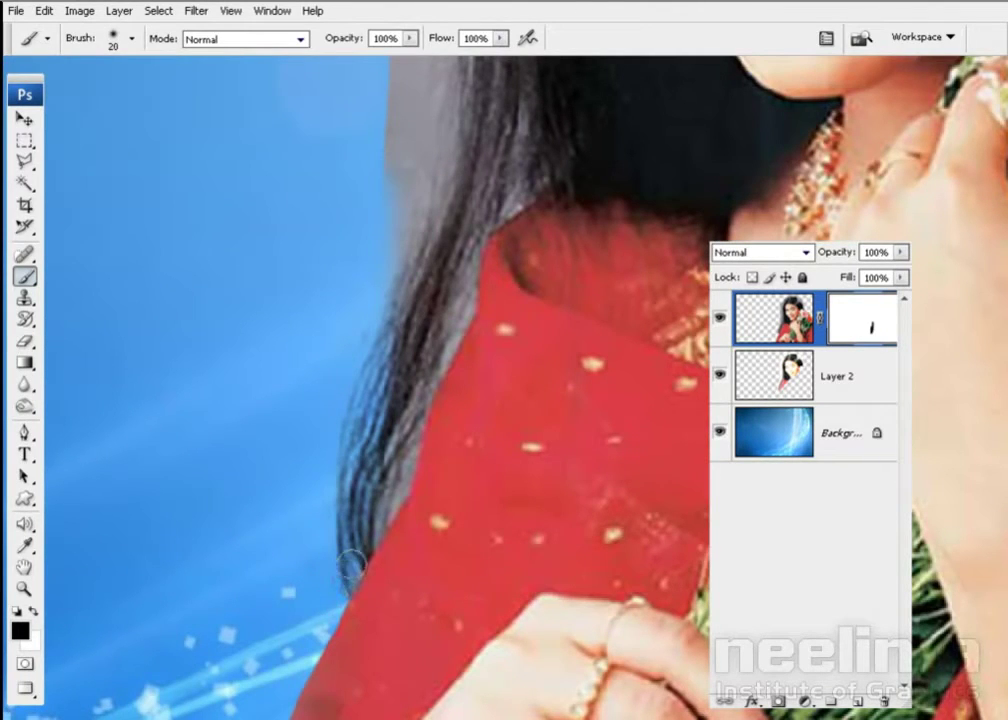
{"action": "key", "text": "bracketright"}
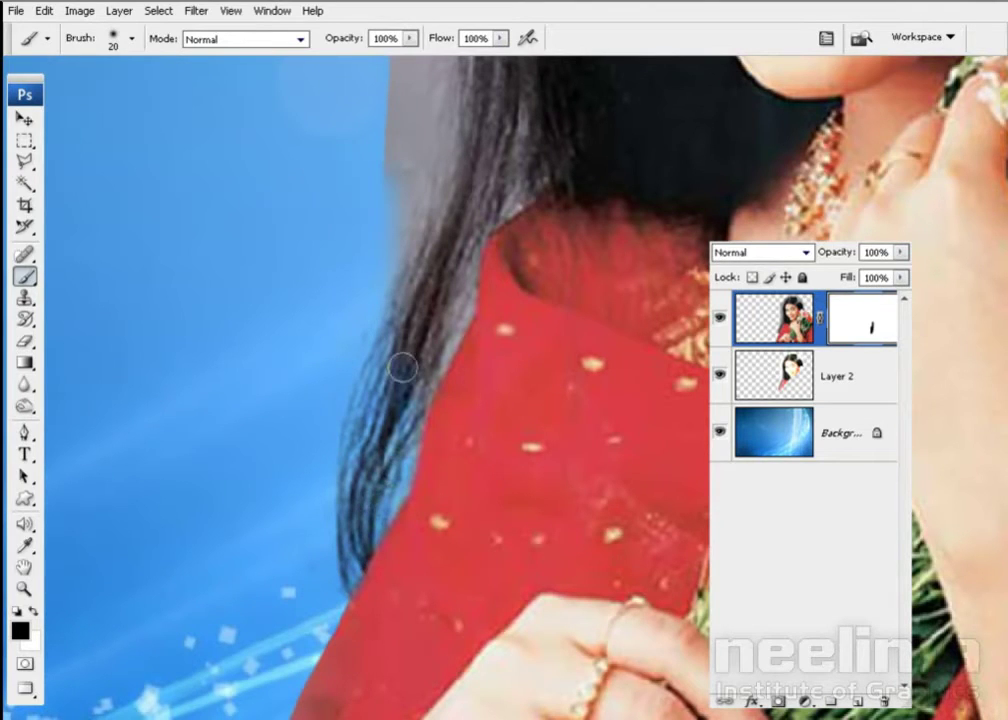
{"action": "left_click_drag", "start_coordinate": [400, 362], "coordinate": [393, 410]}
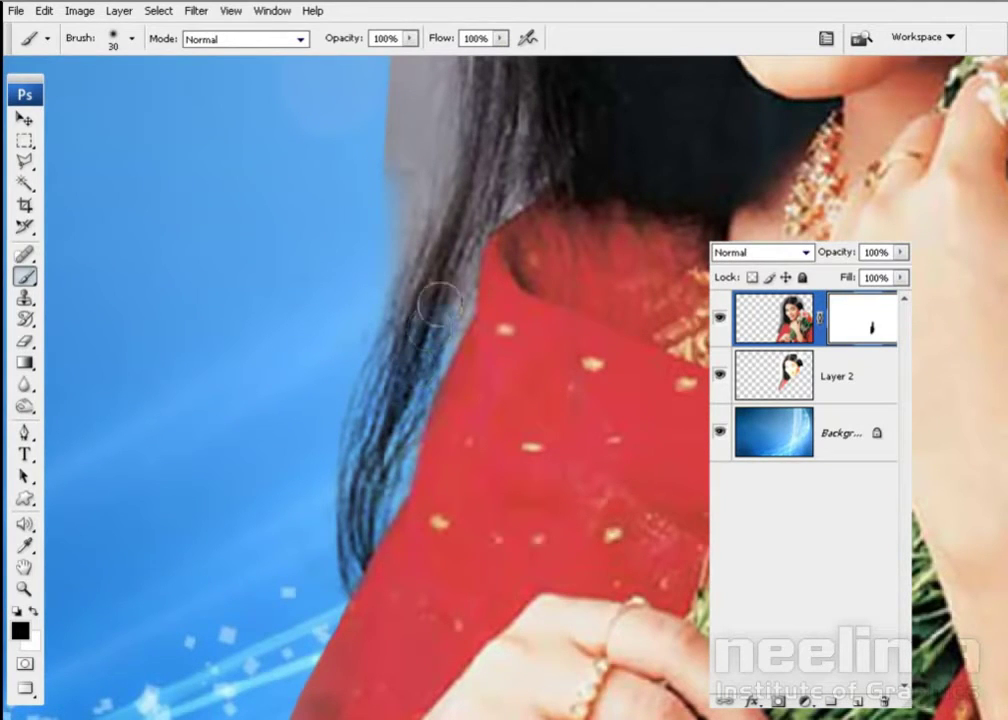
{"action": "left_click_drag", "start_coordinate": [443, 288], "coordinate": [466, 256]}
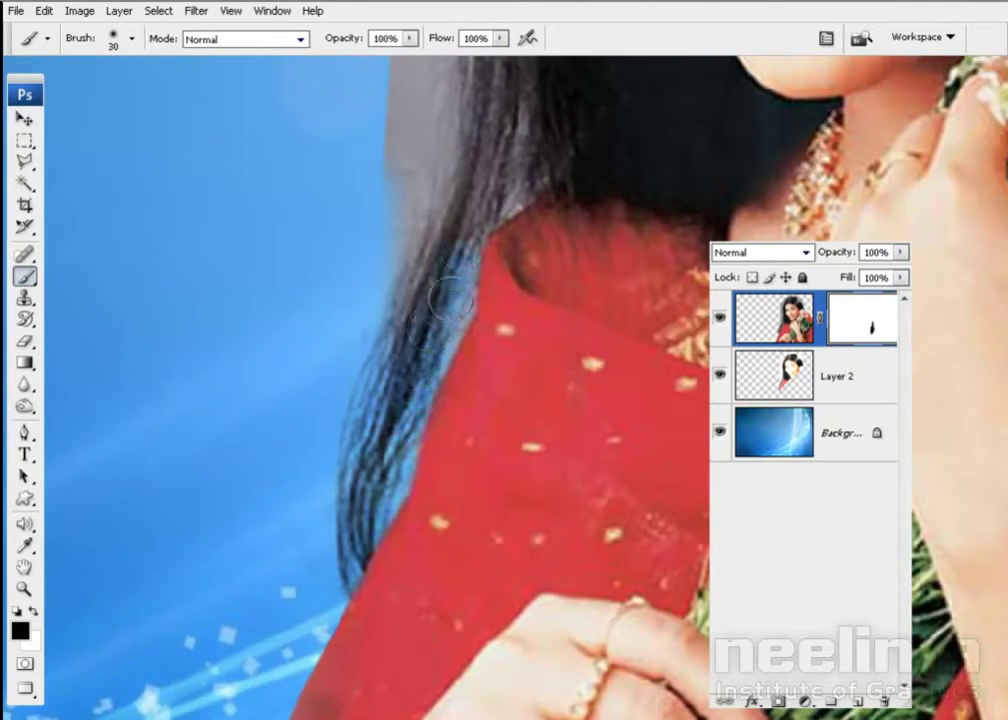
{"action": "left_click", "coordinate": [853, 322], "text": "shift"}
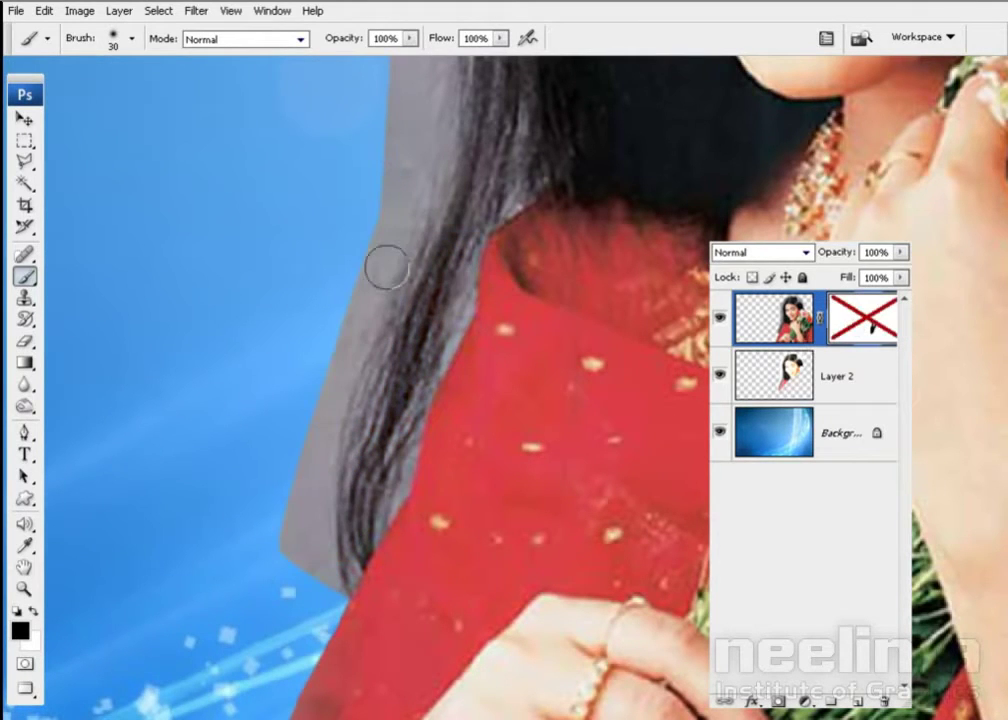
{"action": "left_click", "coordinate": [853, 322], "text": "shift"}
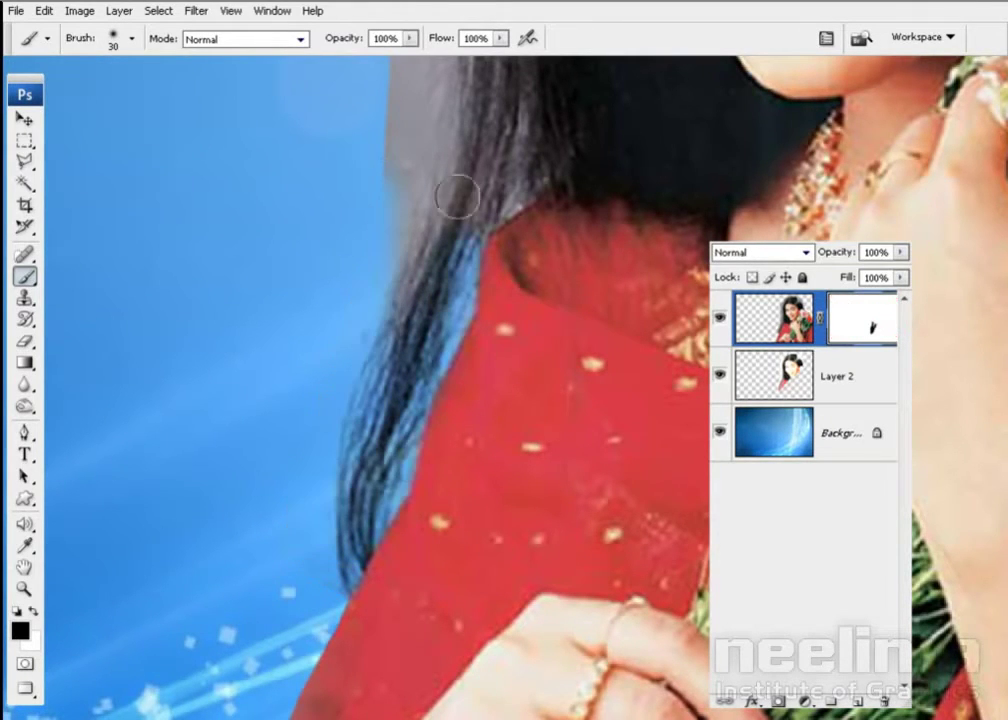
{"action": "mouse_move", "coordinate": [457, 196]}
{"action": "left_mouse_down"}
{"action": "mouse_move", "coordinate": [374, 480]}
{"action": "mouse_move", "coordinate": [291, 644]}
{"action": "left_mouse_up"}
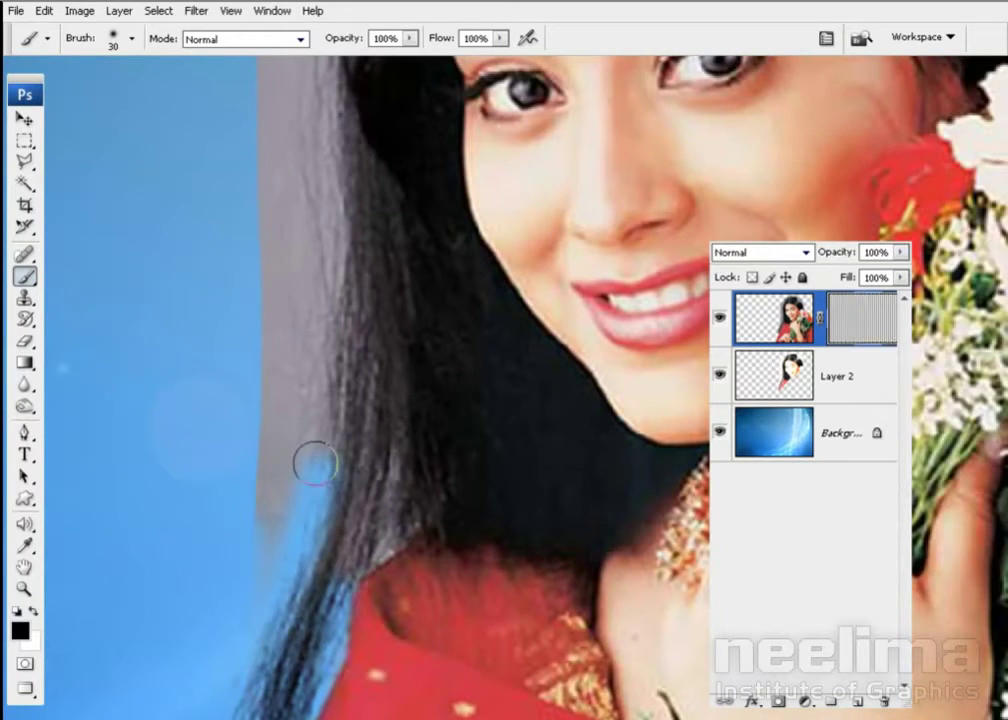
- Mask the grey patches beside the hair from the shoulder up to the forehead with a larger brush
{"action": "left_click_drag", "start_coordinate": [313, 461], "coordinate": [354, 543]}
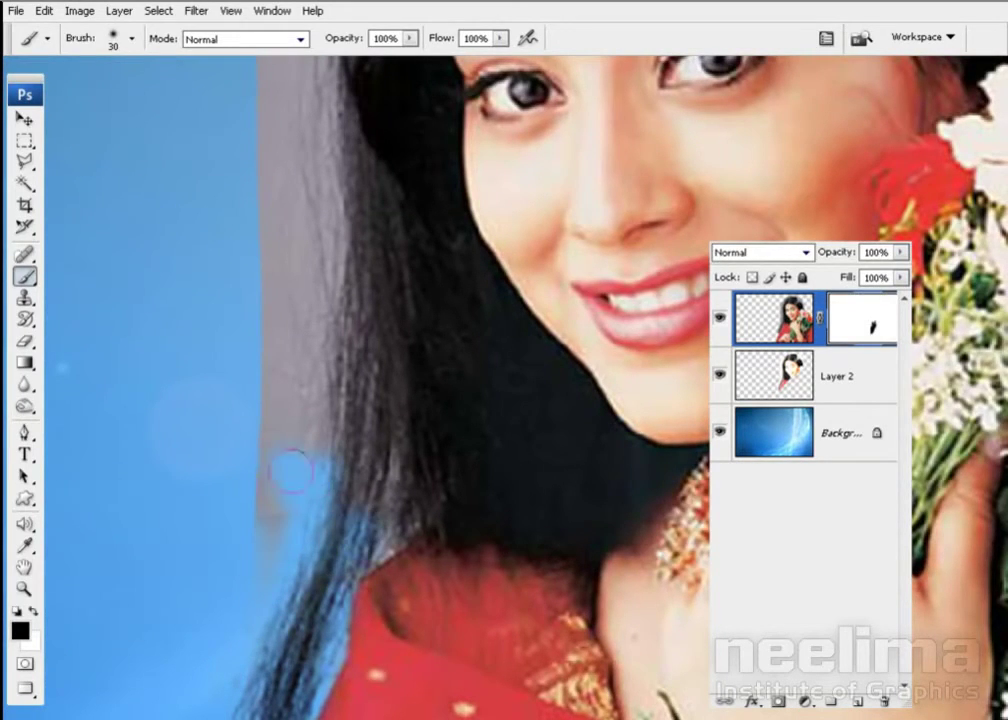
{"action": "key", "text": "bracketright"}
{"action": "key", "text": "bracketright"}
{"action": "key", "text": "bracketright"}
{"action": "left_click_drag", "start_coordinate": [258, 470], "coordinate": [272, 148]}
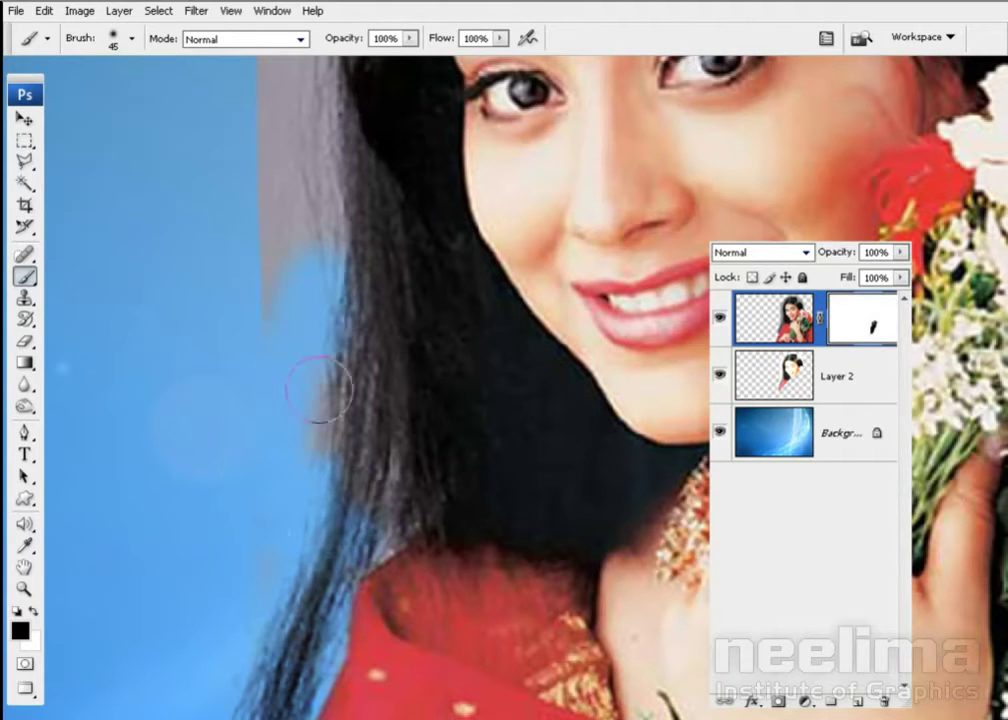
{"action": "left_click_drag", "start_coordinate": [280, 368], "coordinate": [270, 430]}
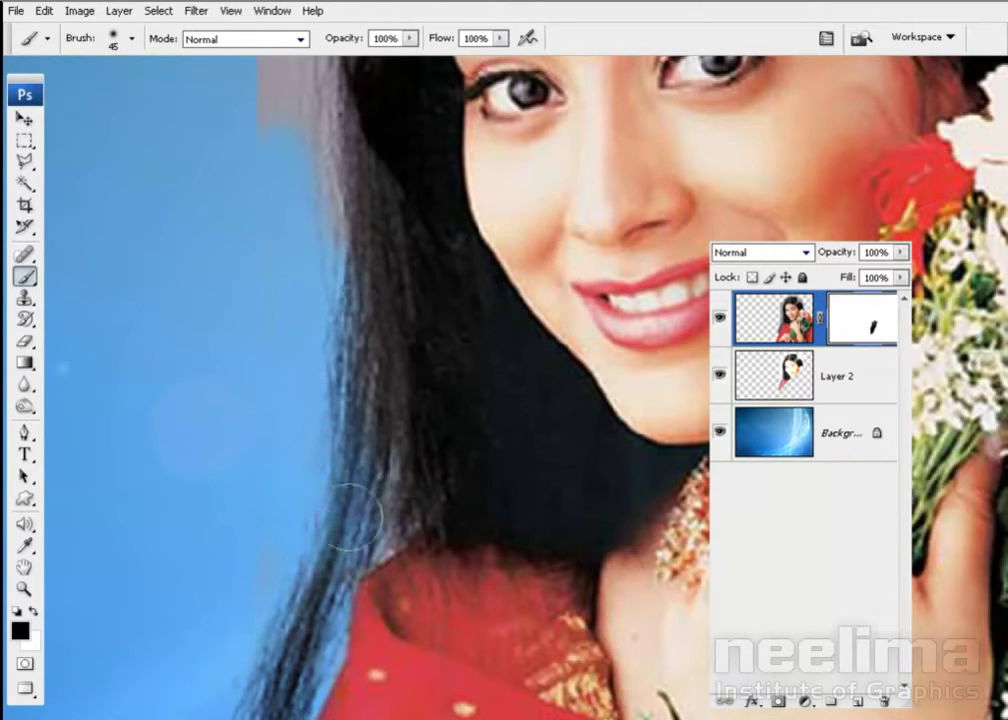
{"action": "left_click_drag", "start_coordinate": [291, 224], "coordinate": [330, 466]}
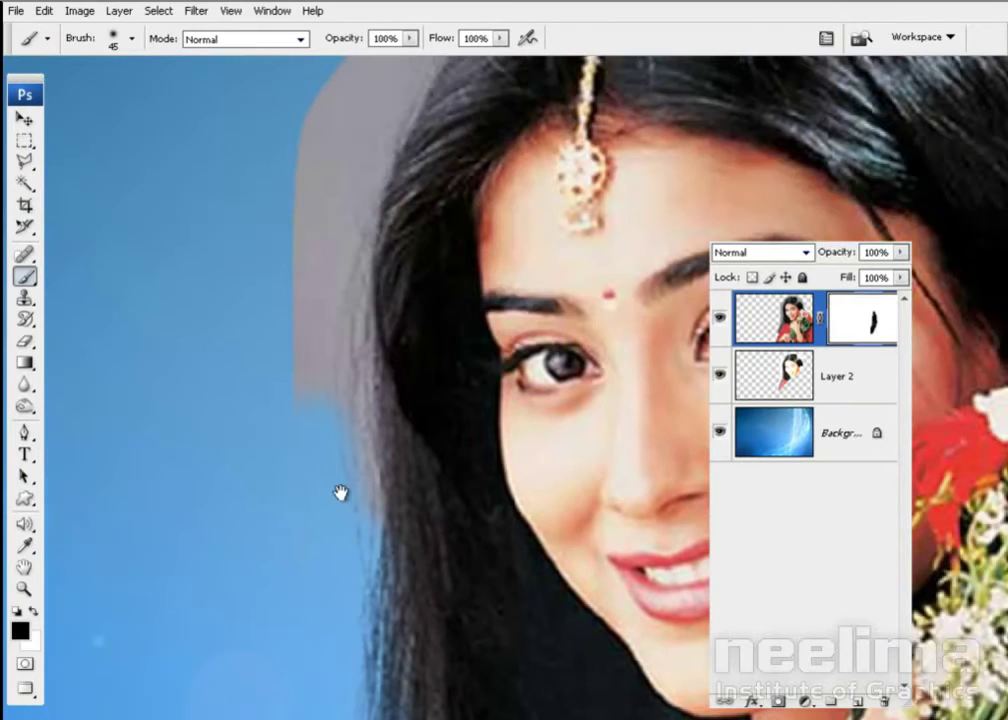
{"action": "left_click_drag", "start_coordinate": [320, 150], "coordinate": [312, 366]}
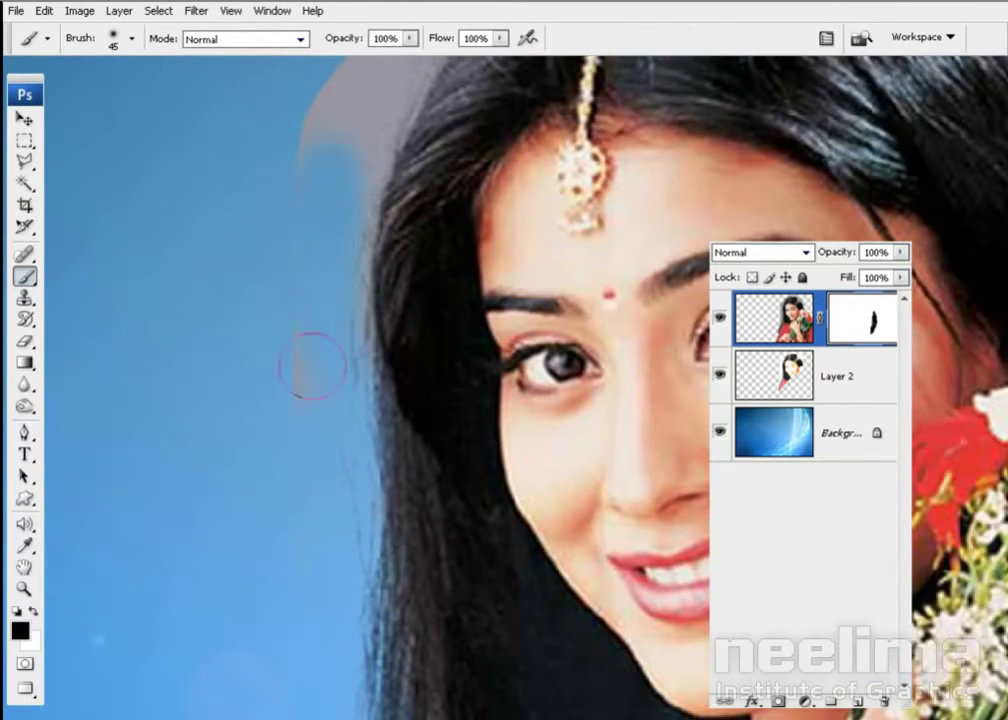
{"action": "left_click_drag", "start_coordinate": [373, 205], "coordinate": [326, 414]}
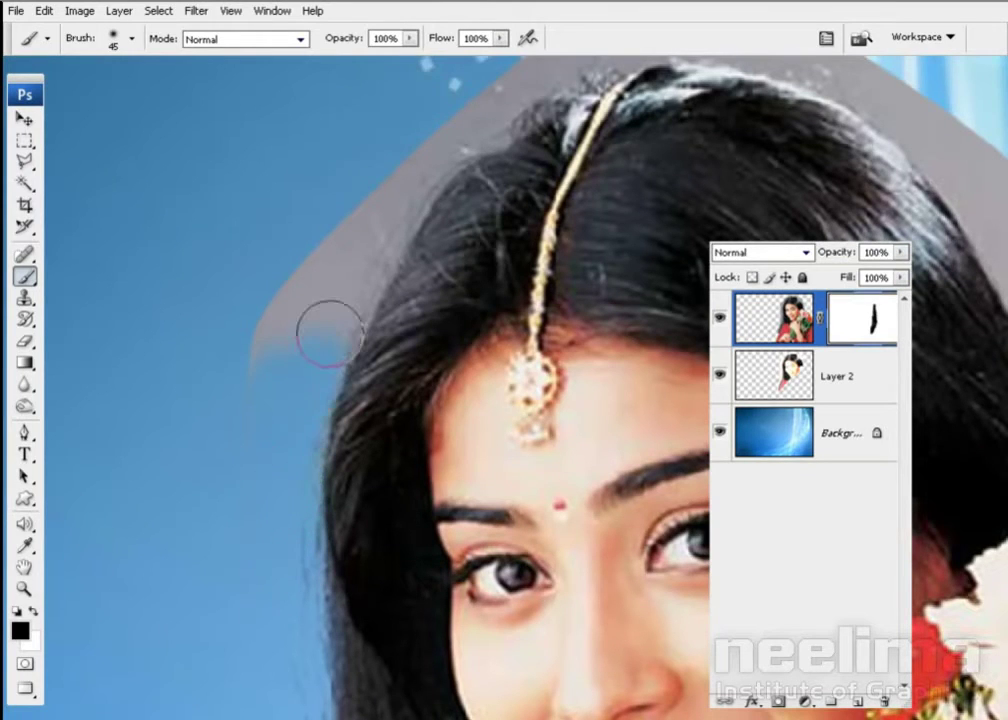
{"action": "left_click_drag", "start_coordinate": [326, 333], "coordinate": [451, 120]}
{"action": "left_click_drag", "start_coordinate": [334, 237], "coordinate": [223, 400]}
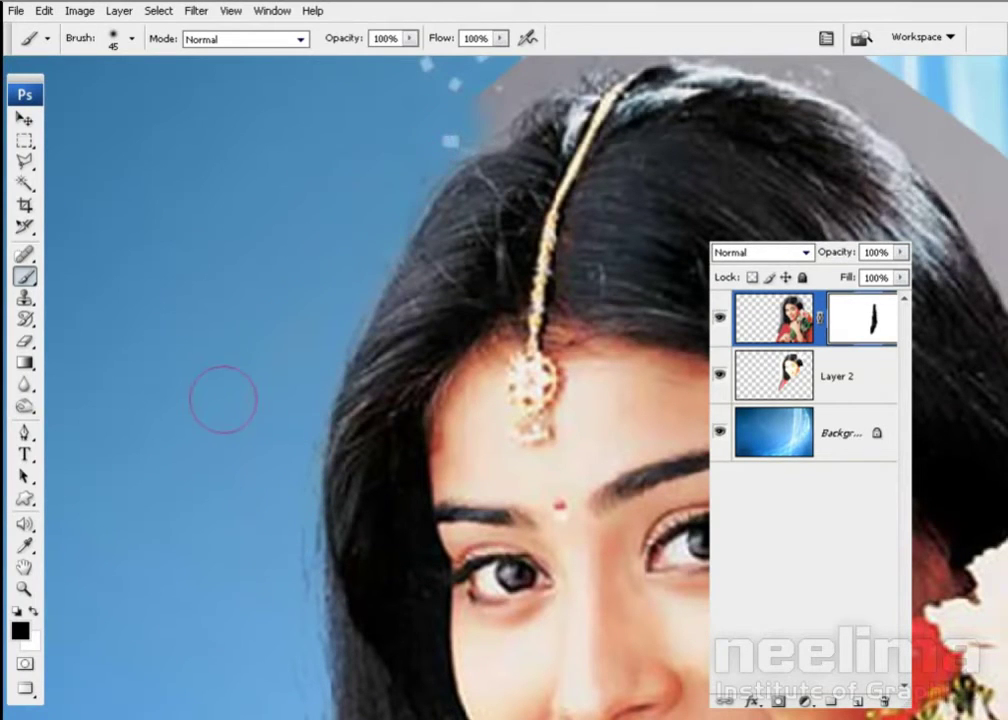
- Mask the grey above the head, the orange-grey streak and near the flowers, then fit the image on screen
{"action": "left_click_drag", "start_coordinate": [500, 225], "coordinate": [410, 263]}
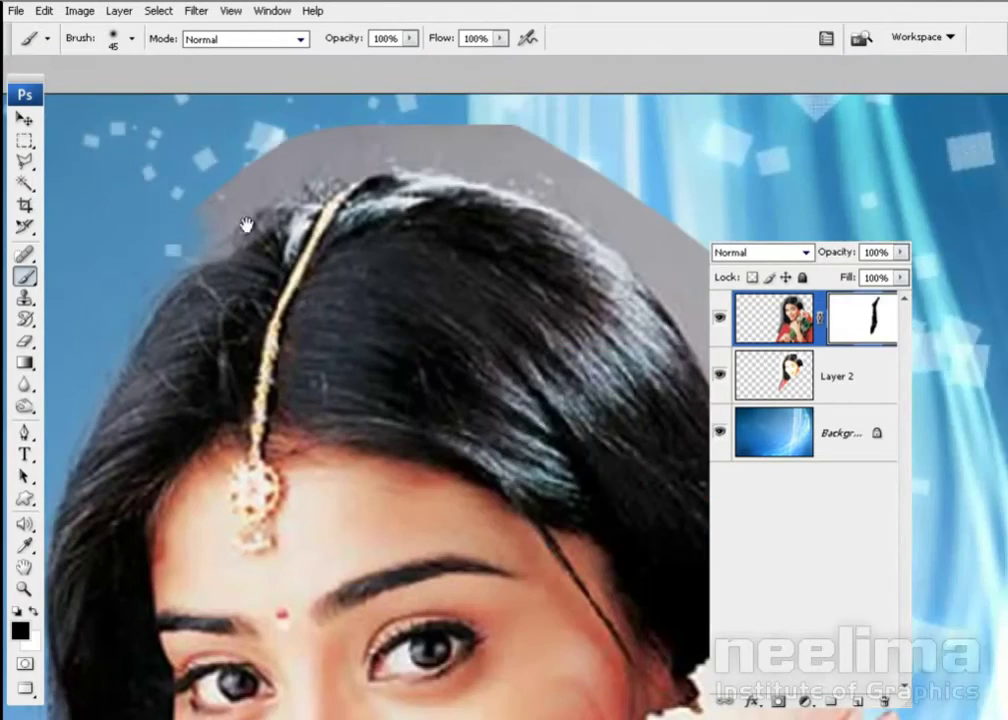
{"action": "mouse_move", "coordinate": [178, 222]}
{"action": "left_mouse_down"}
{"action": "mouse_move", "coordinate": [382, 140]}
{"action": "mouse_move", "coordinate": [576, 164]}
{"action": "mouse_move", "coordinate": [648, 198]}
{"action": "mouse_move", "coordinate": [460, 127]}
{"action": "left_mouse_up"}
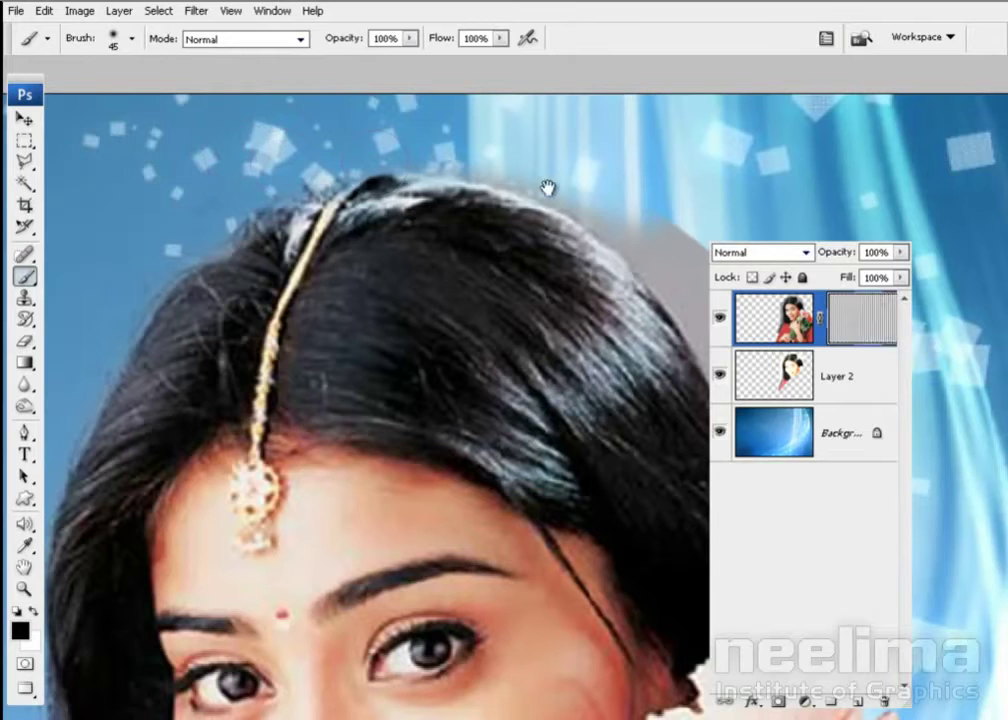
{"action": "left_click_drag", "start_coordinate": [326, 178], "coordinate": [277, 173]}
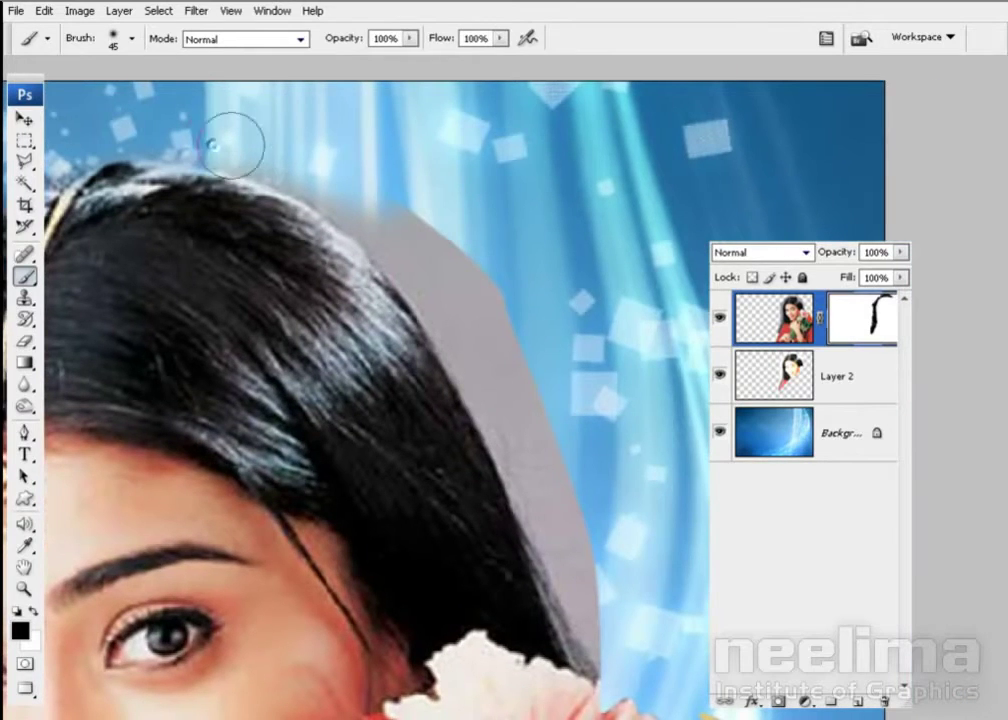
{"action": "mouse_move", "coordinate": [345, 201]}
{"action": "left_mouse_down"}
{"action": "mouse_move", "coordinate": [432, 254]}
{"action": "mouse_move", "coordinate": [477, 304]}
{"action": "mouse_move", "coordinate": [389, 234]}
{"action": "mouse_move", "coordinate": [562, 524]}
{"action": "left_mouse_up"}
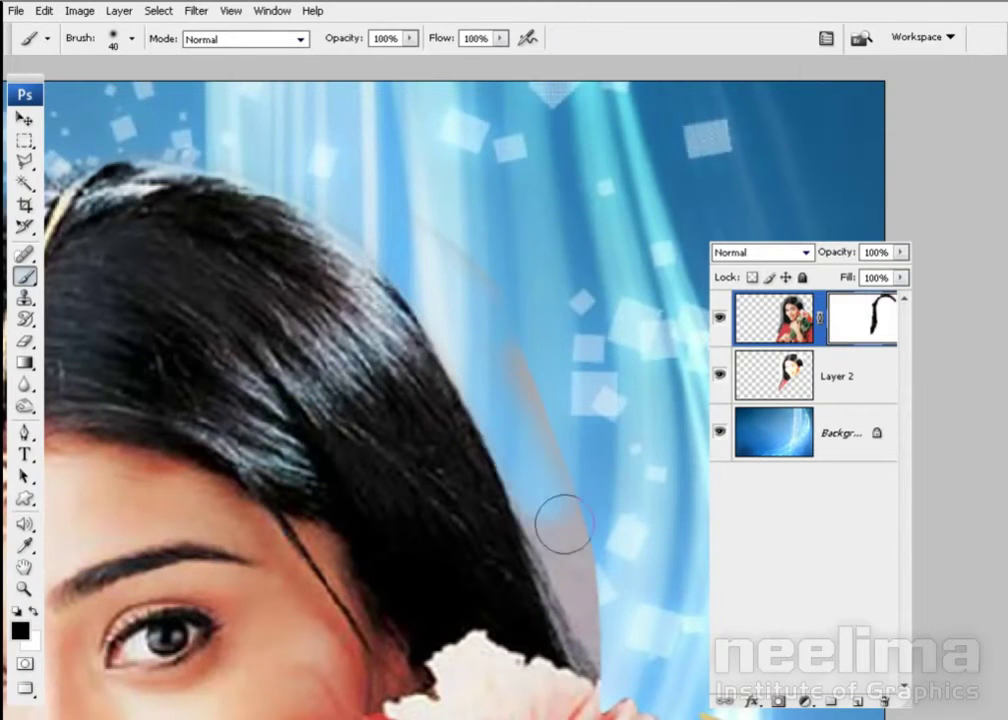
{"action": "left_click_drag", "start_coordinate": [459, 256], "coordinate": [551, 394]}
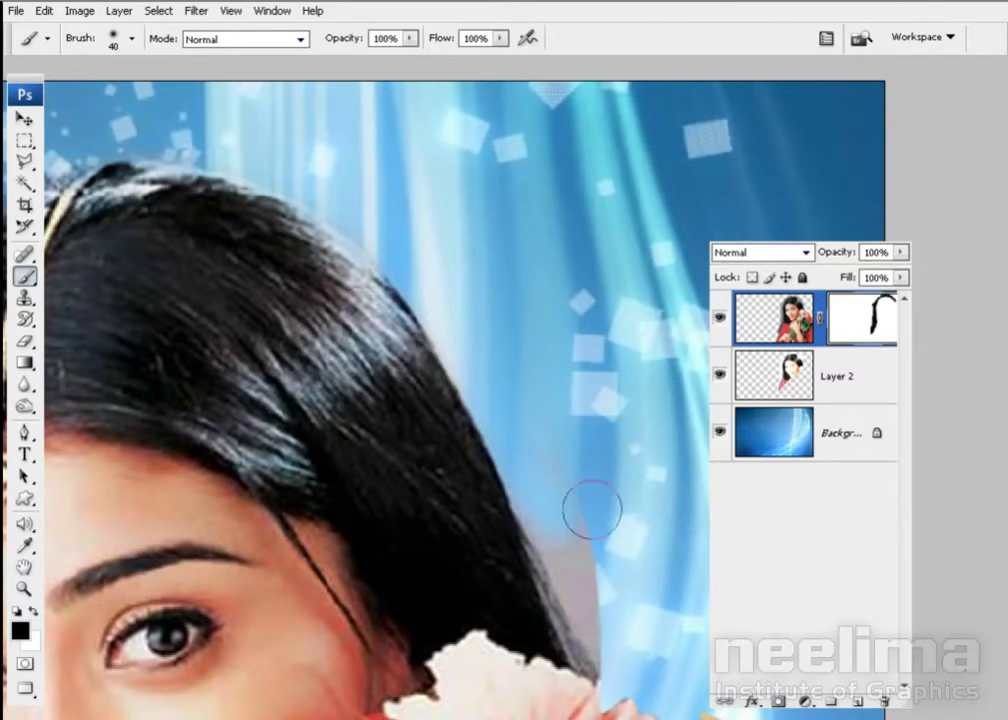
{"action": "left_click_drag", "start_coordinate": [543, 448], "coordinate": [454, 290]}
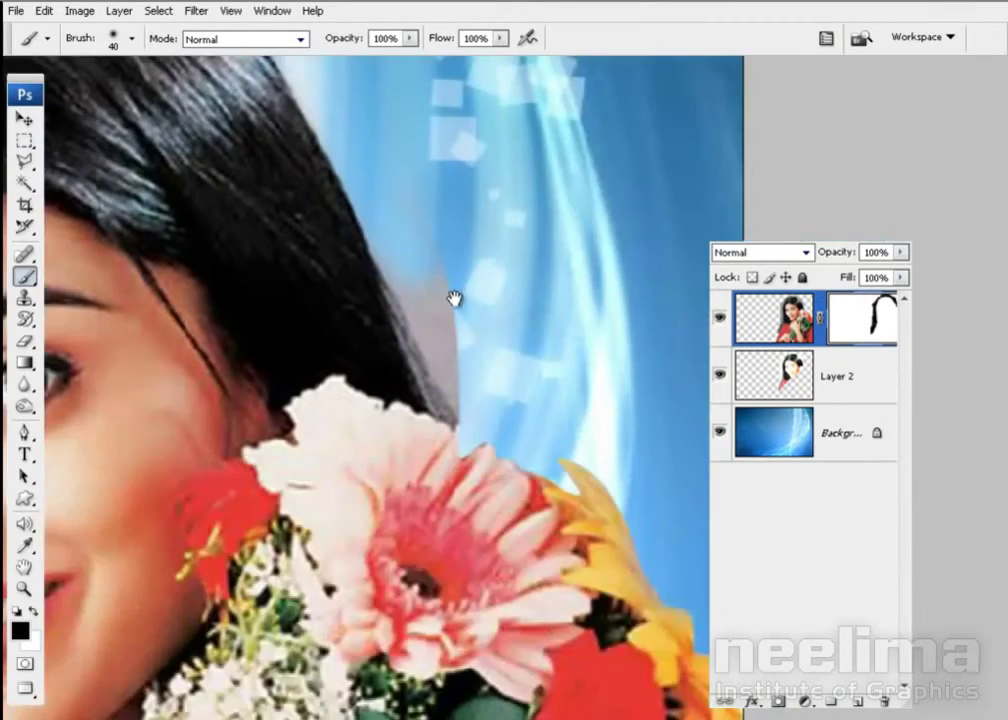
{"action": "key", "text": "bracketleft"}
{"action": "mouse_move", "coordinate": [432, 248]}
{"action": "left_mouse_down"}
{"action": "mouse_move", "coordinate": [468, 405]}
{"action": "mouse_move", "coordinate": [397, 229]}
{"action": "mouse_move", "coordinate": [427, 326]}
{"action": "mouse_move", "coordinate": [457, 362]}
{"action": "left_mouse_up"}
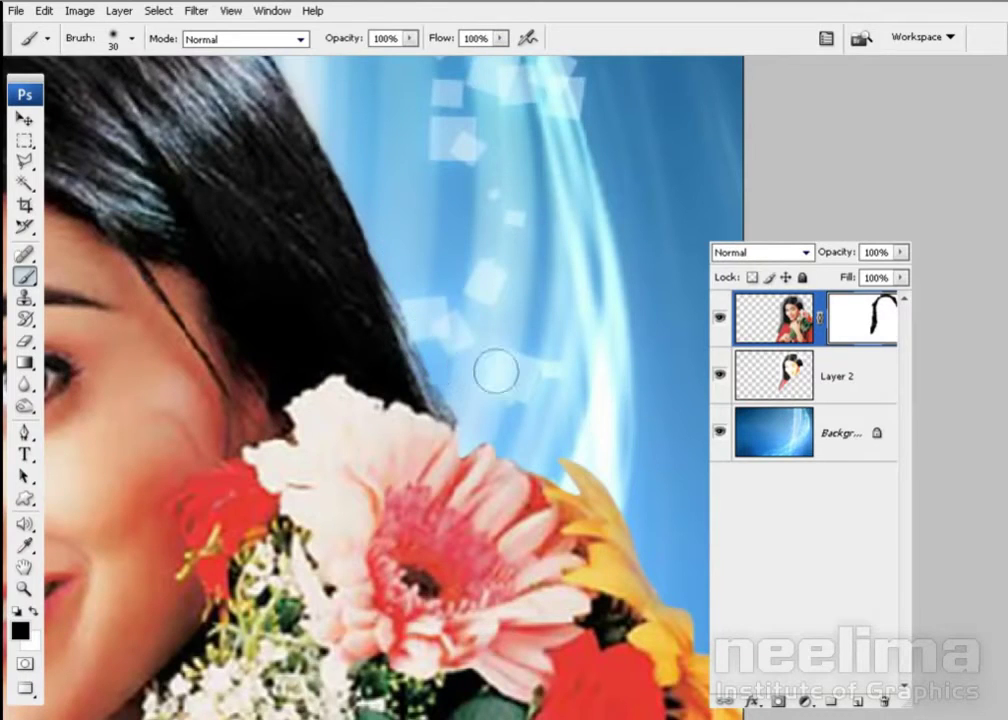
{"action": "key", "text": "ctrl+0"}
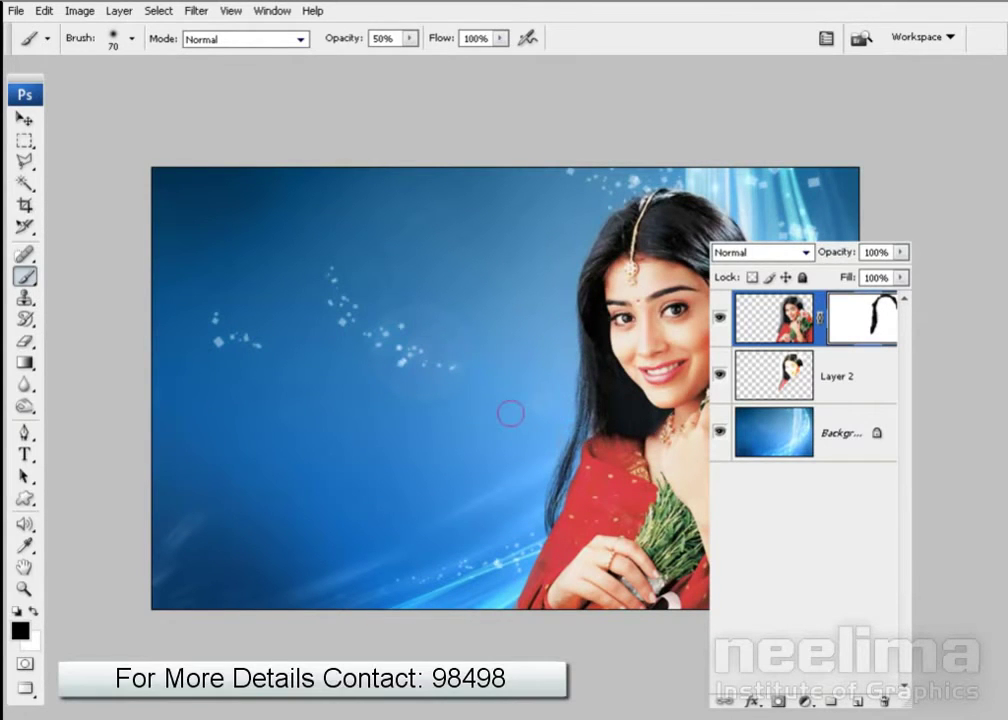
- Switch to the Move tool and hide the Layers panel with F7
{"action": "key", "text": "v"}
{"action": "key", "text": "F7"}
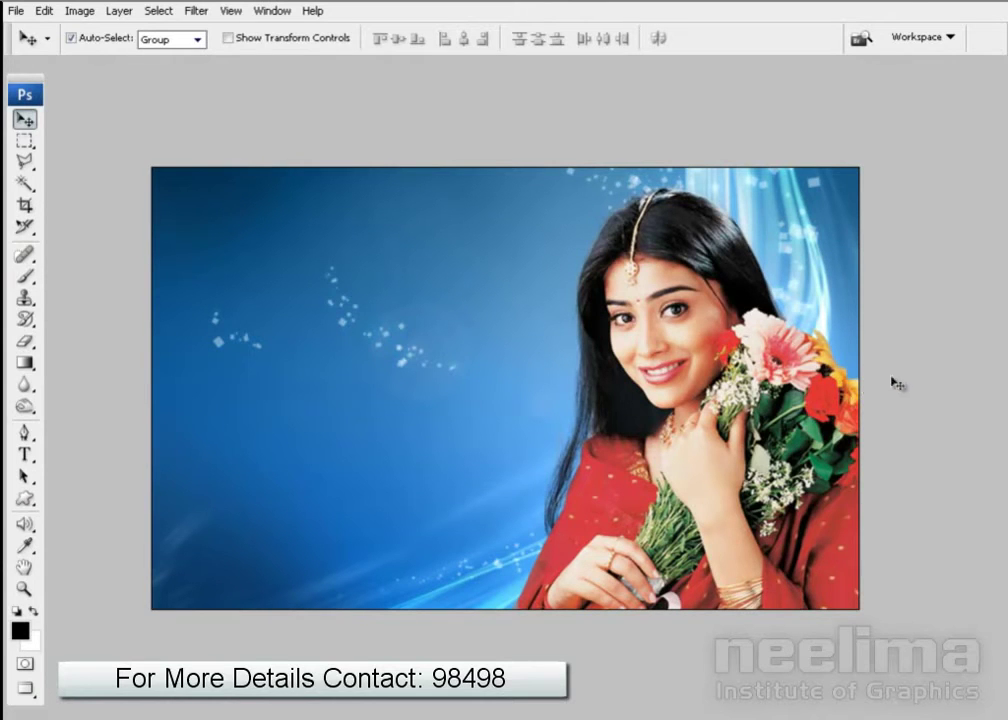
{"action": "key", "text": "F7"}
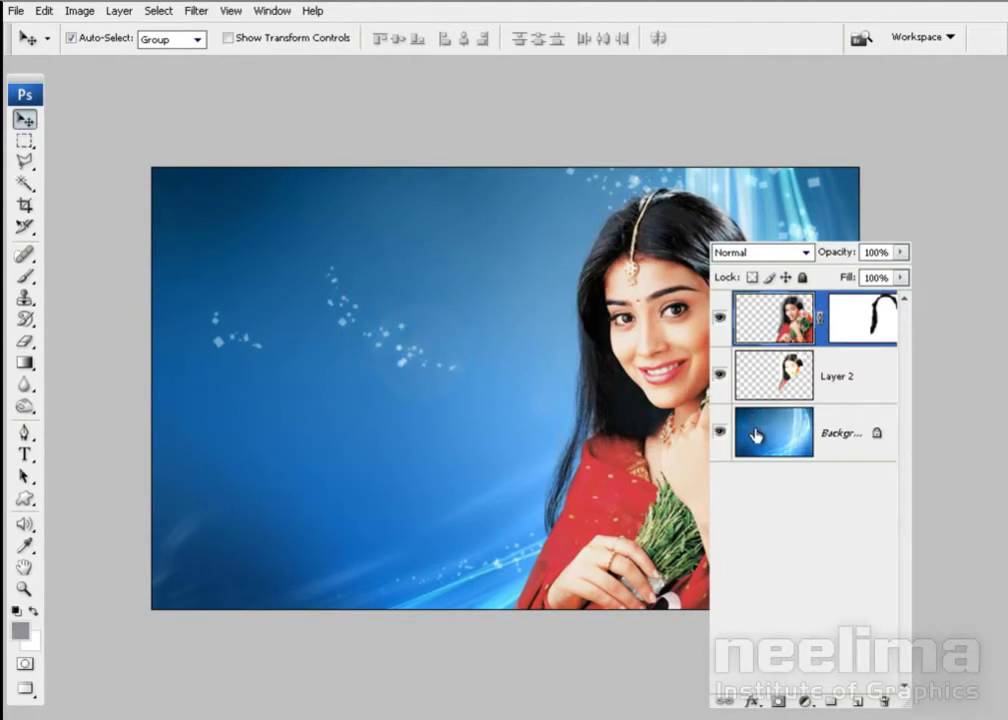
{"action": "key", "text": "F7"}
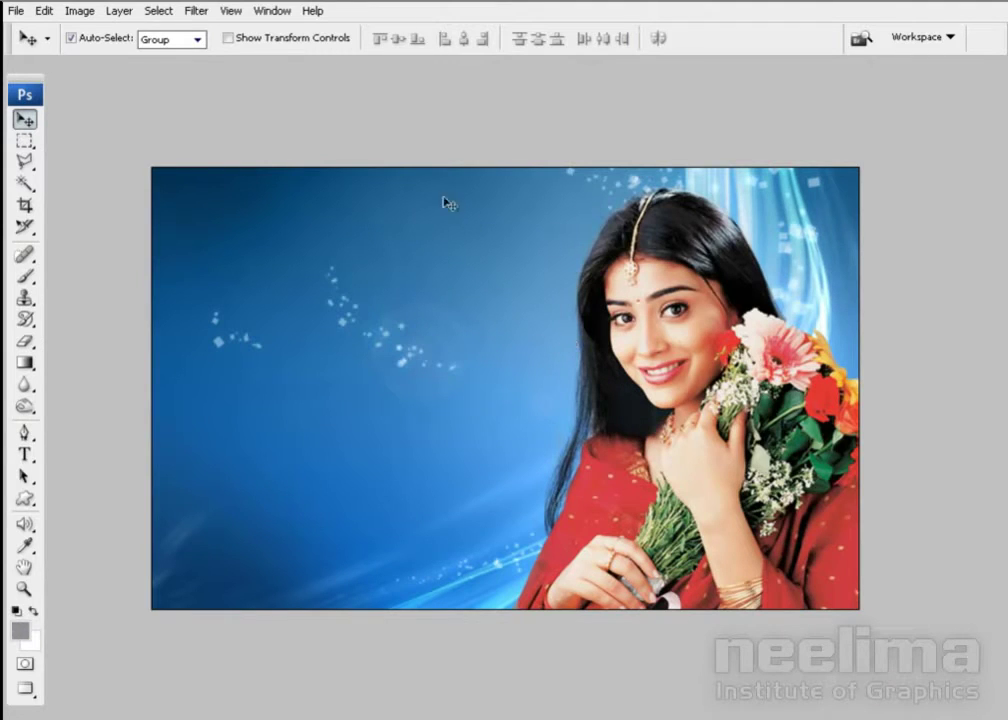
- Apply a gentle RGB curve: slightly lower the brightest tones and lift the midtones and upper tones
{"action": "left_click", "coordinate": [79, 12]}
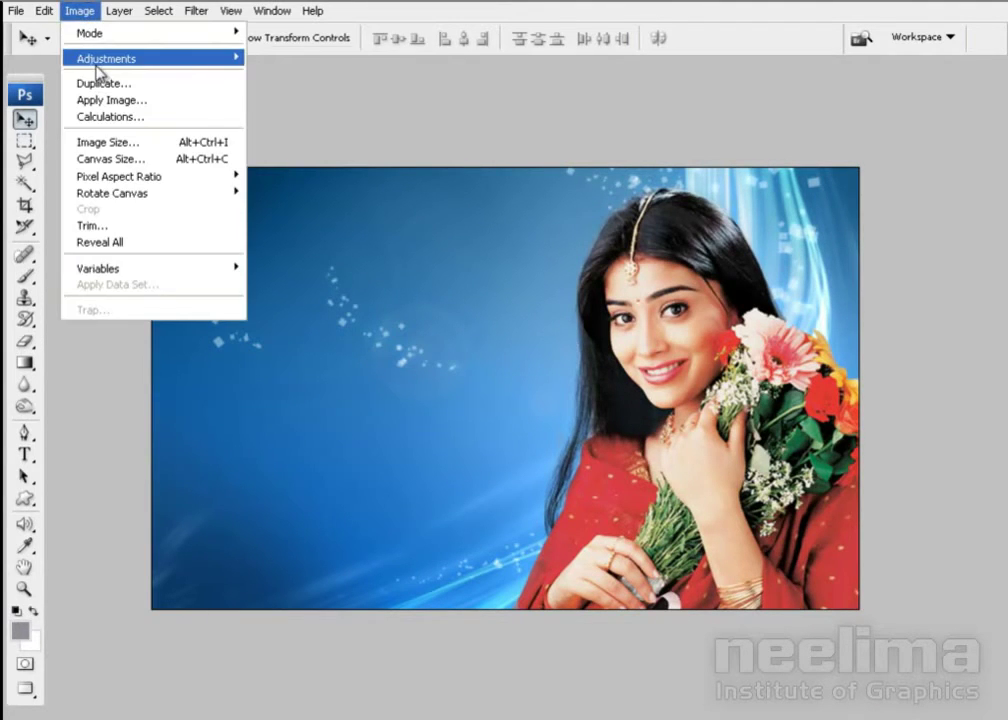
{"action": "mouse_move", "coordinate": [107, 58]}
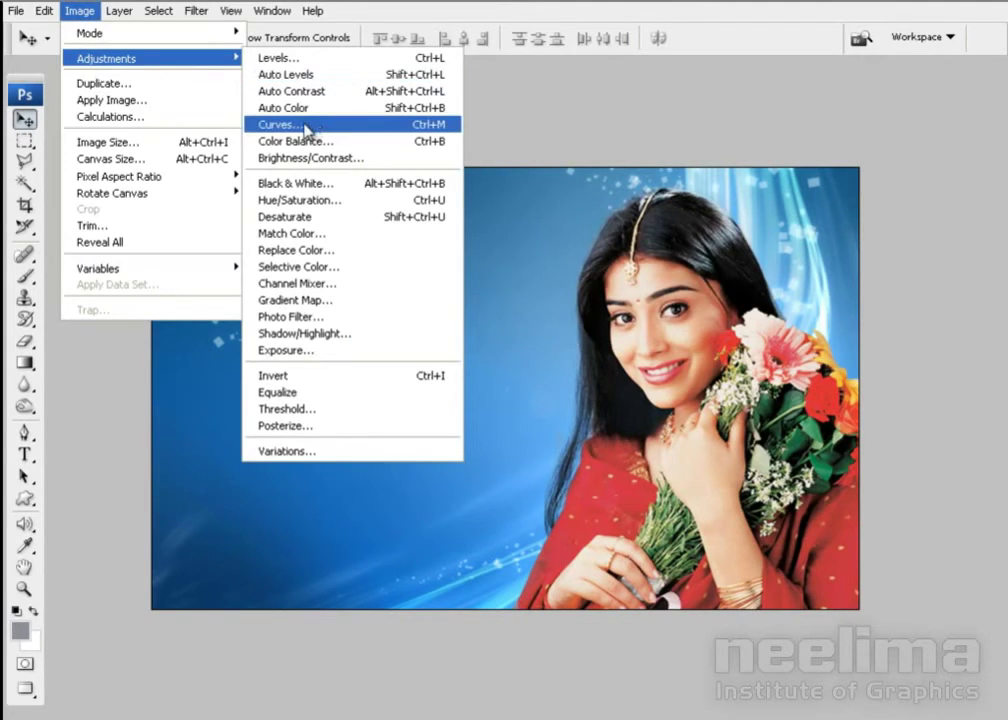
{"action": "left_click", "coordinate": [308, 128]}
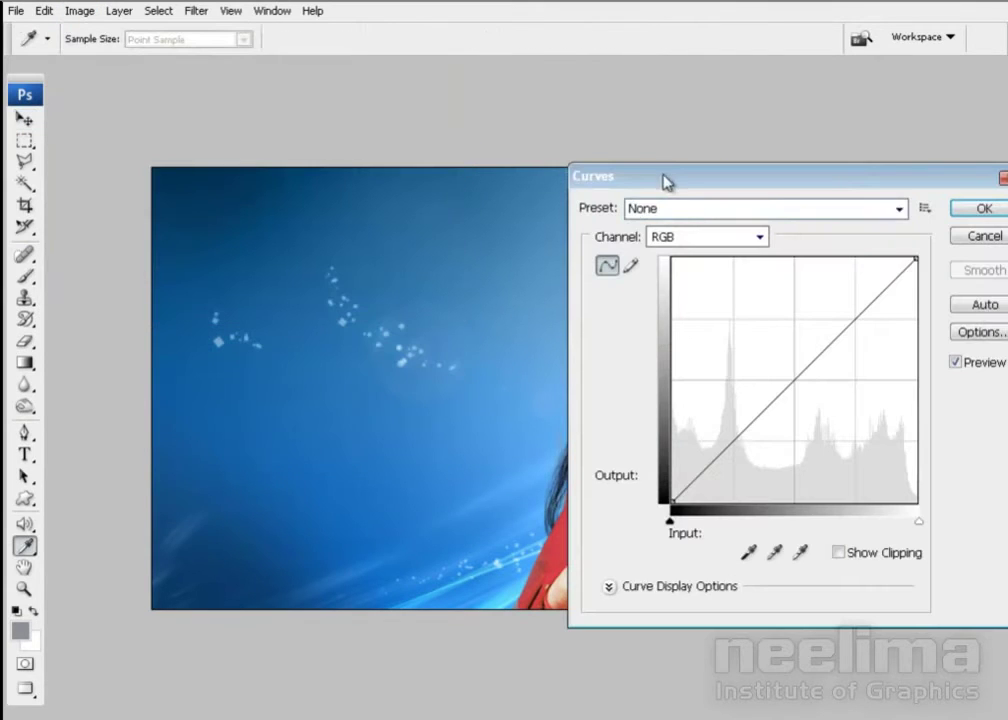
{"action": "left_click_drag", "start_coordinate": [664, 180], "coordinate": [185, 116]}
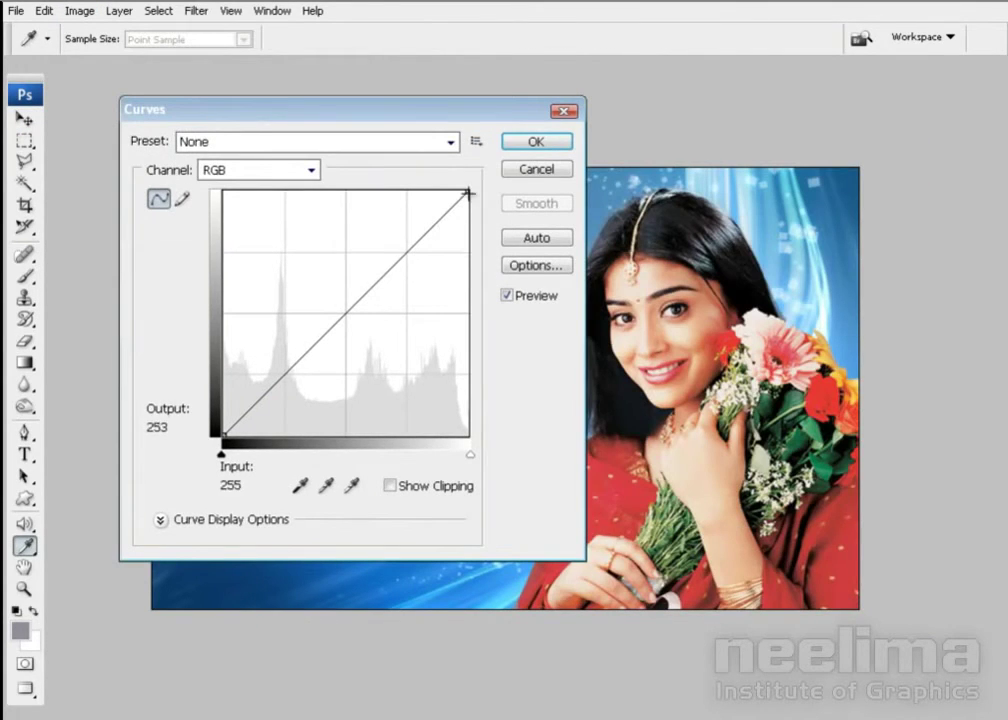
{"action": "left_click_drag", "start_coordinate": [469, 193], "coordinate": [475, 219]}
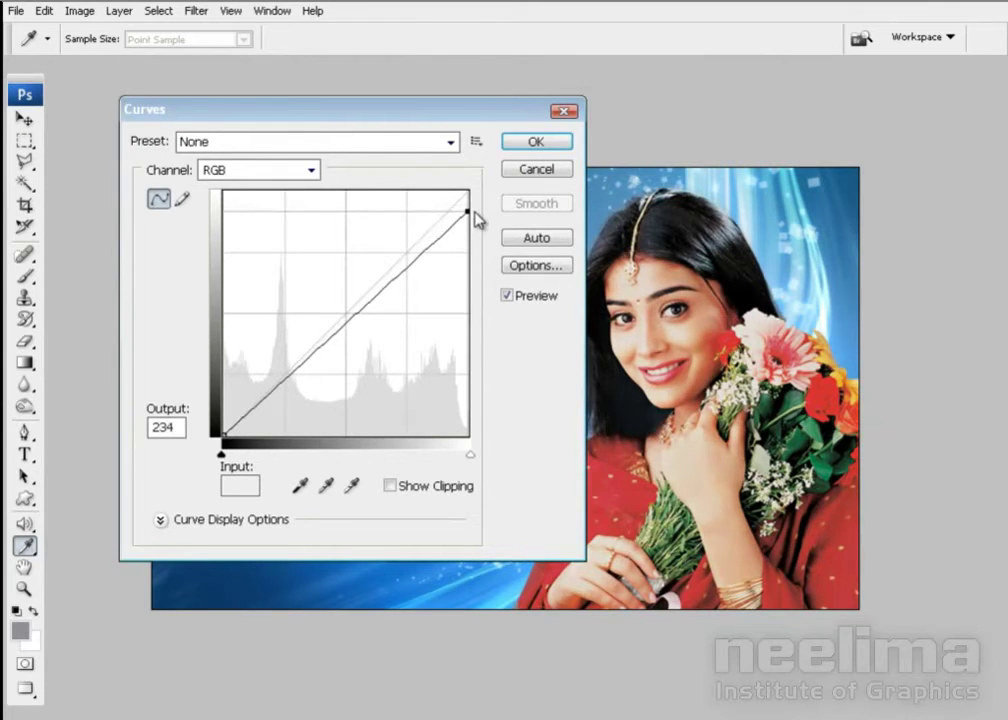
{"action": "left_click", "coordinate": [344, 318]}
{"action": "left_click_drag", "start_coordinate": [344, 314], "coordinate": [344, 304]}
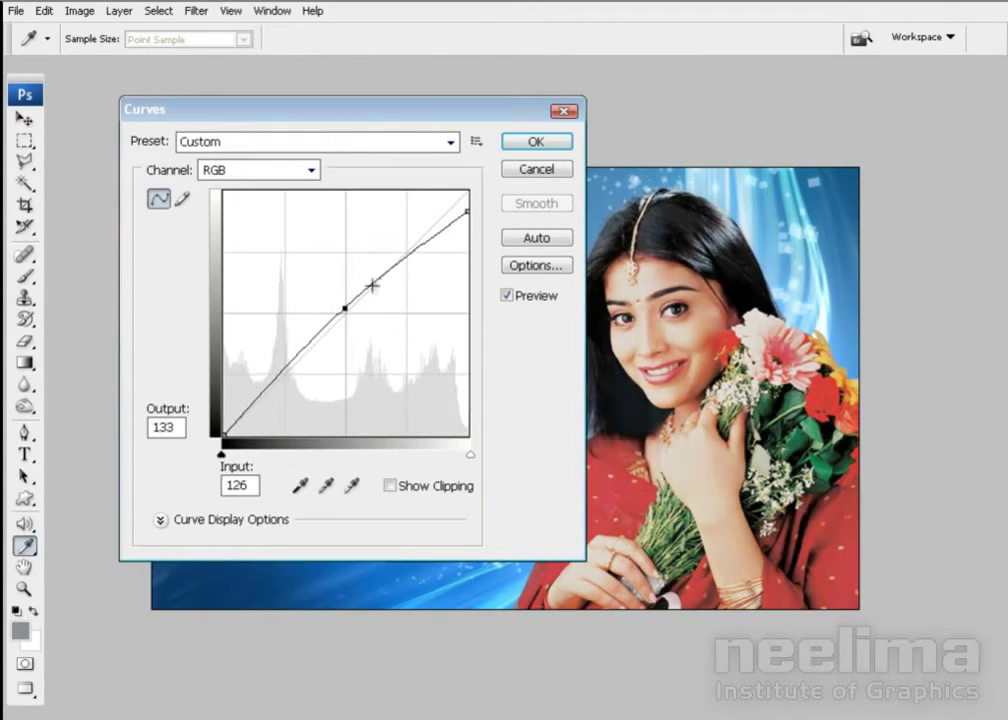
{"action": "left_click", "coordinate": [420, 254]}
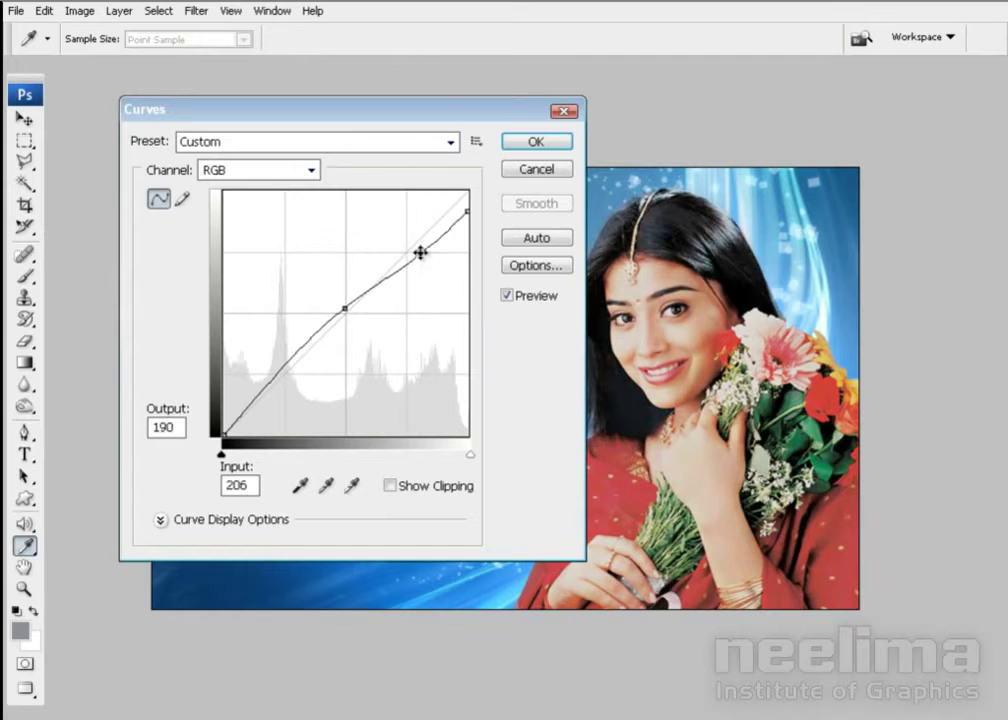
{"action": "left_click_drag", "start_coordinate": [420, 253], "coordinate": [420, 245]}
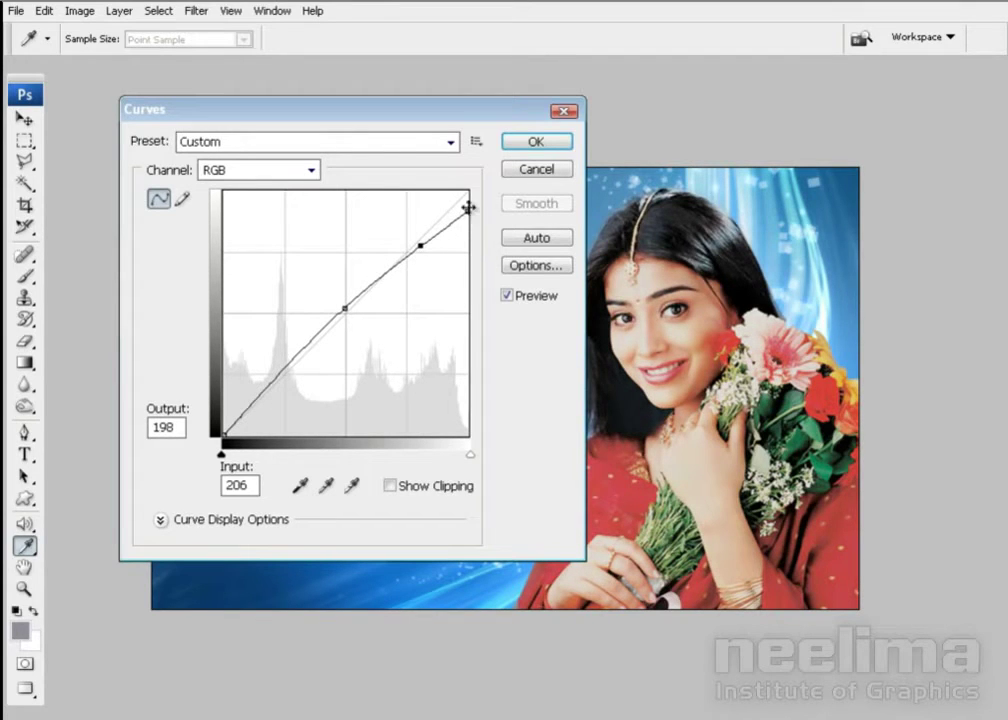
{"action": "left_click_drag", "start_coordinate": [467, 207], "coordinate": [468, 199]}
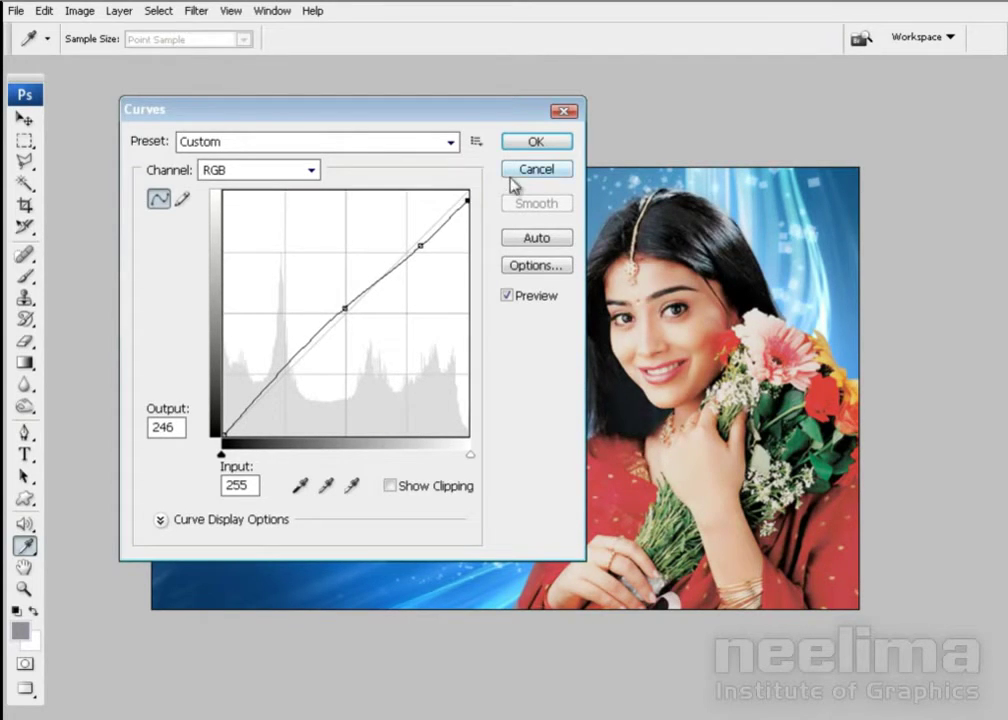
{"action": "left_click", "coordinate": [540, 148]}
- Set Levels inputs to black 19, gamma 1.08 and white 237, compare with Preview, and apply
{"action": "key", "text": "v"}
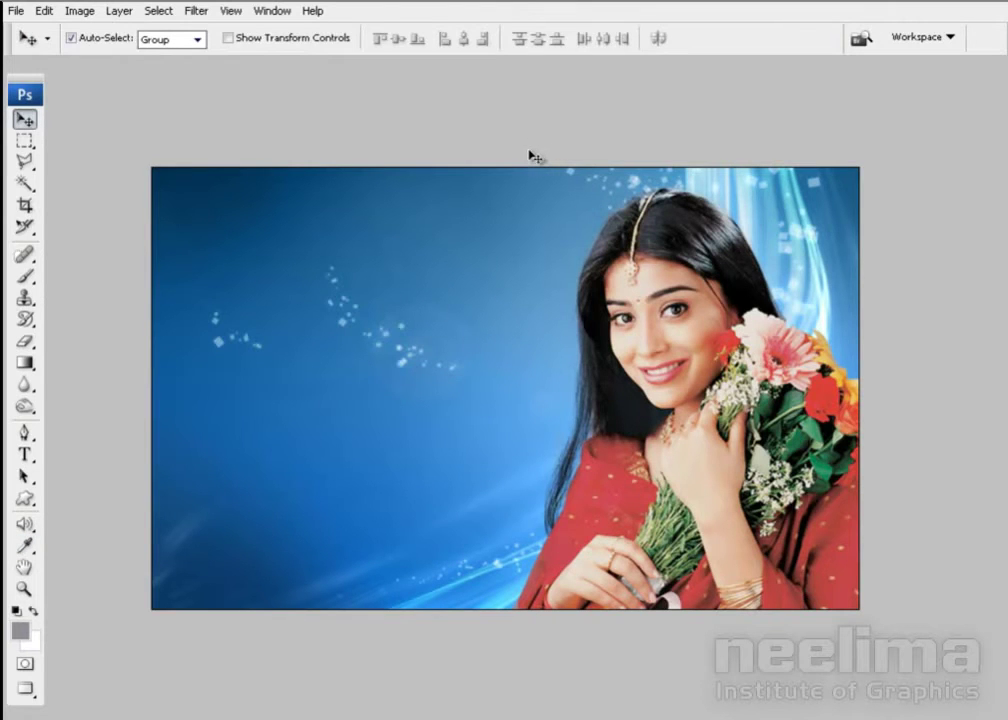
{"action": "key", "text": "ctrl+l"}
{"action": "left_click_drag", "start_coordinate": [742, 148], "coordinate": [251, 139]}
{"action": "left_click_drag", "start_coordinate": [179, 318], "coordinate": [198, 318]}
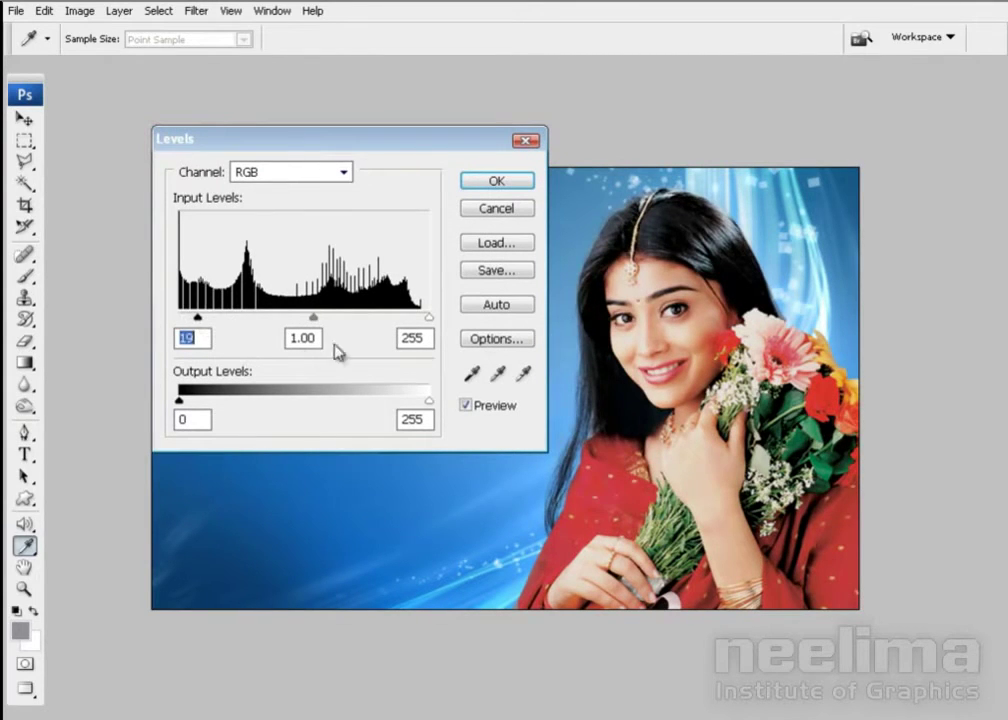
{"action": "left_click_drag", "start_coordinate": [314, 318], "coordinate": [307, 318]}
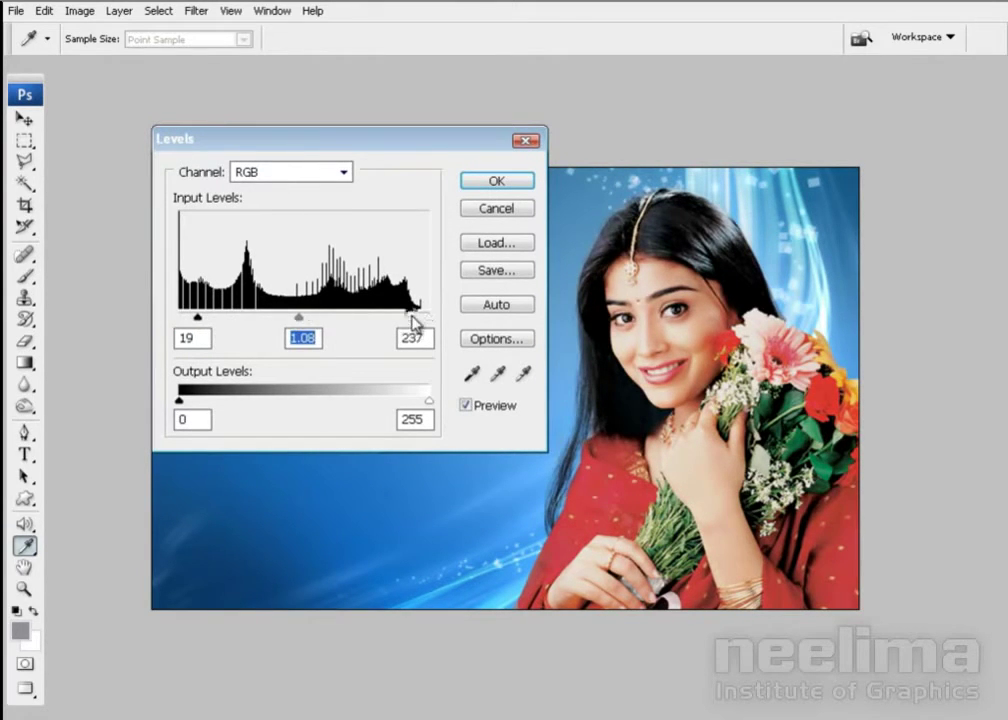
{"action": "left_click_drag", "start_coordinate": [413, 320], "coordinate": [412, 320]}
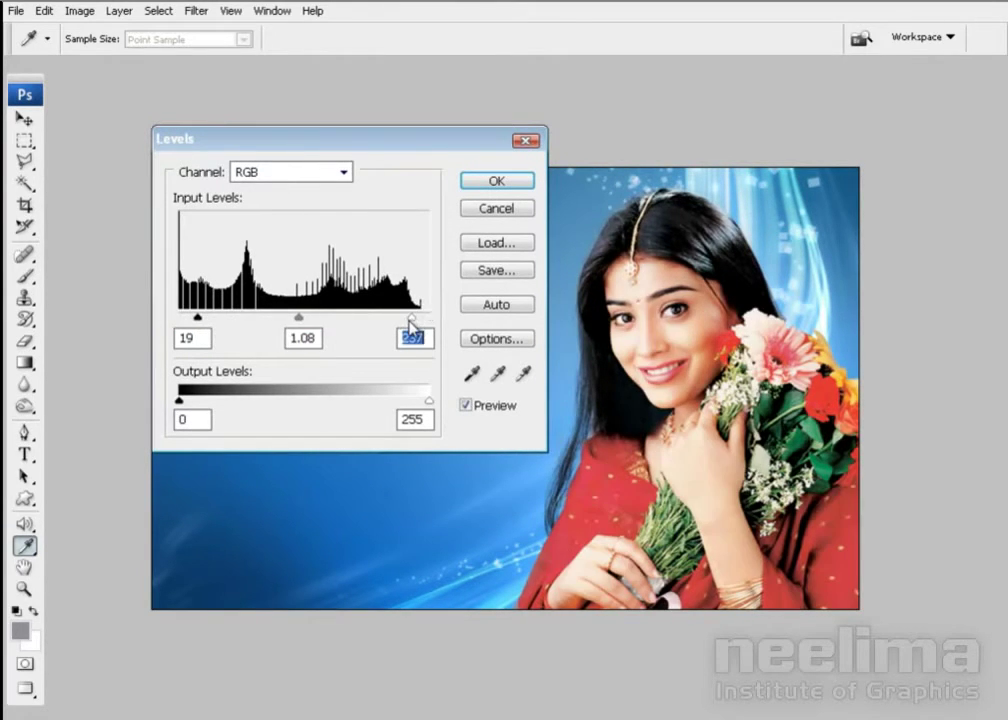
{"action": "left_click", "coordinate": [490, 412]}
{"action": "left_click", "coordinate": [490, 412]}
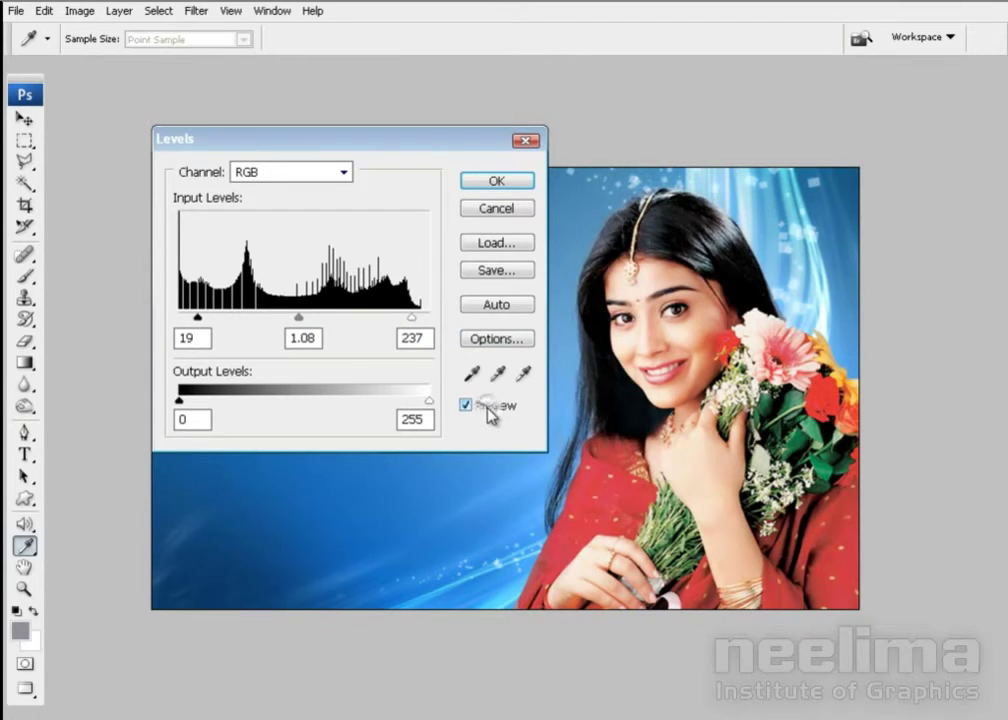
{"action": "left_click", "coordinate": [522, 182]}
- Apply Color Balance of +3, -2, -7 to the midtones after comparing with Preview
{"action": "key", "text": "v"}
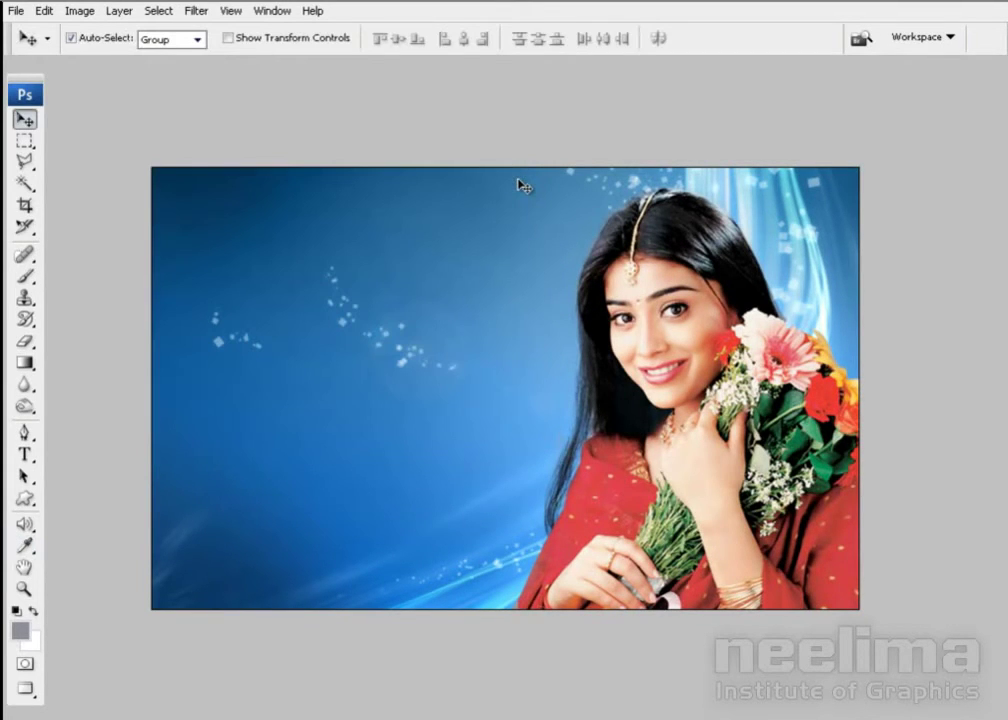
{"action": "key", "text": "ctrl+b"}
{"action": "left_click_drag", "start_coordinate": [738, 169], "coordinate": [318, 148]}
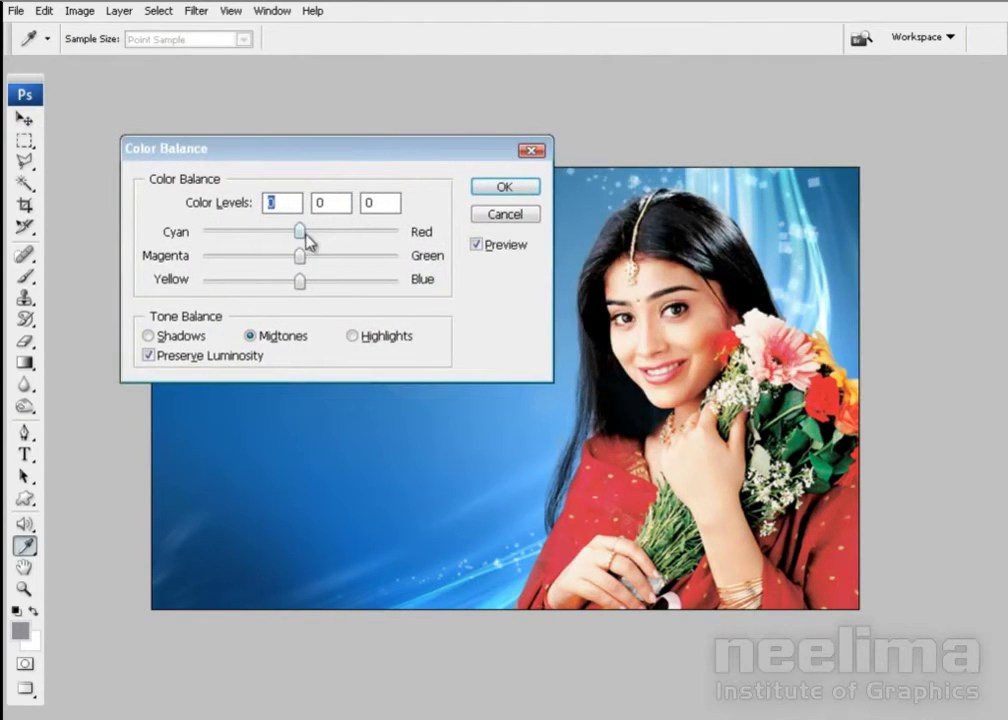
{"action": "left_click_drag", "start_coordinate": [305, 233], "coordinate": [292, 284]}
{"action": "left_click", "coordinate": [478, 245]}
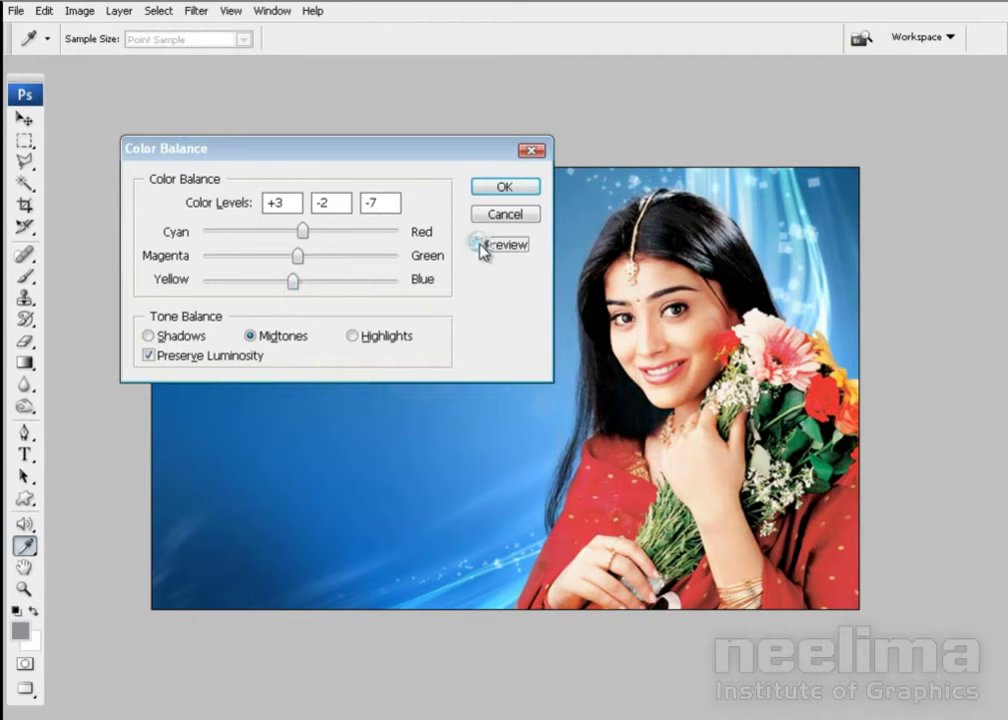
{"action": "left_click", "coordinate": [505, 187]}
{"action": "key", "text": "v"}
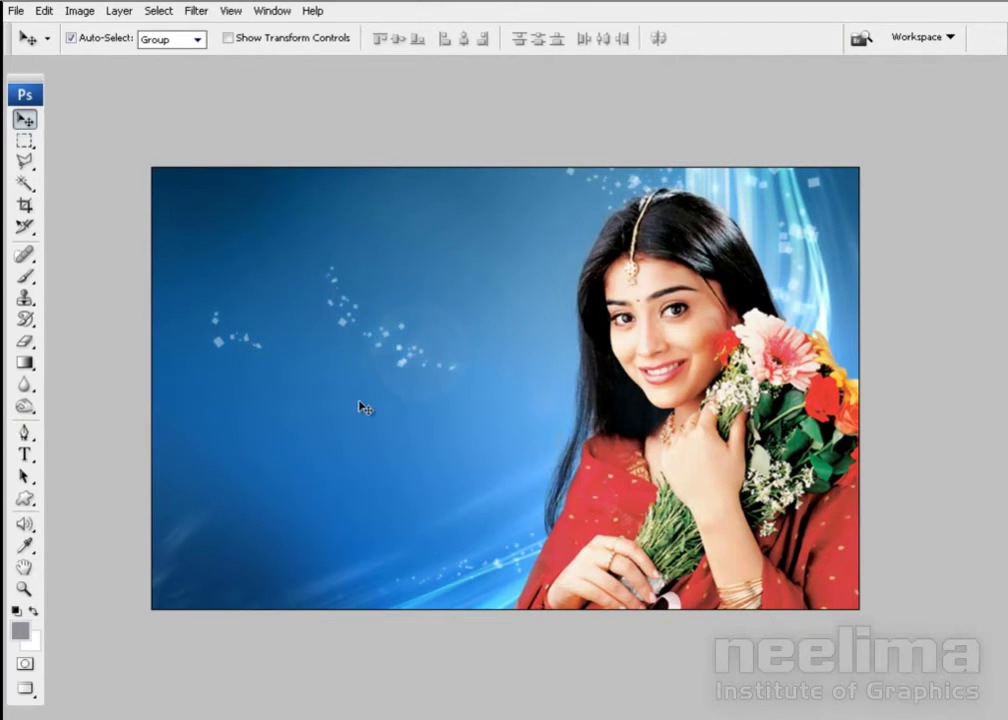
- Return to standard screen mode and close the original bouquet photo, answering the save prompt
{"action": "key", "text": "f"}
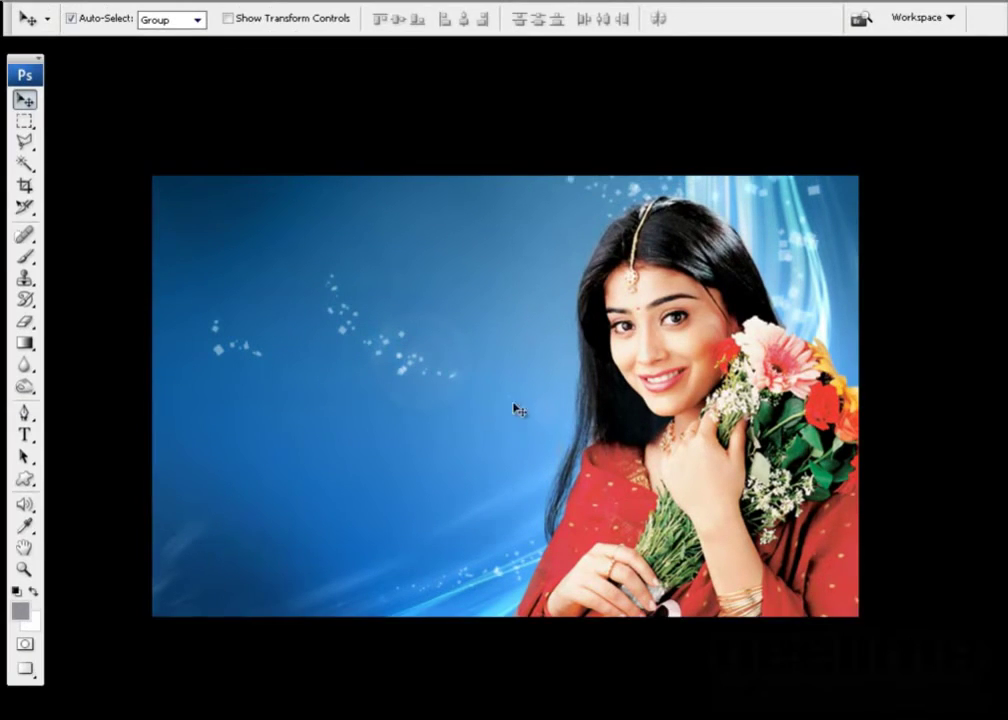
{"action": "key", "text": "f"}
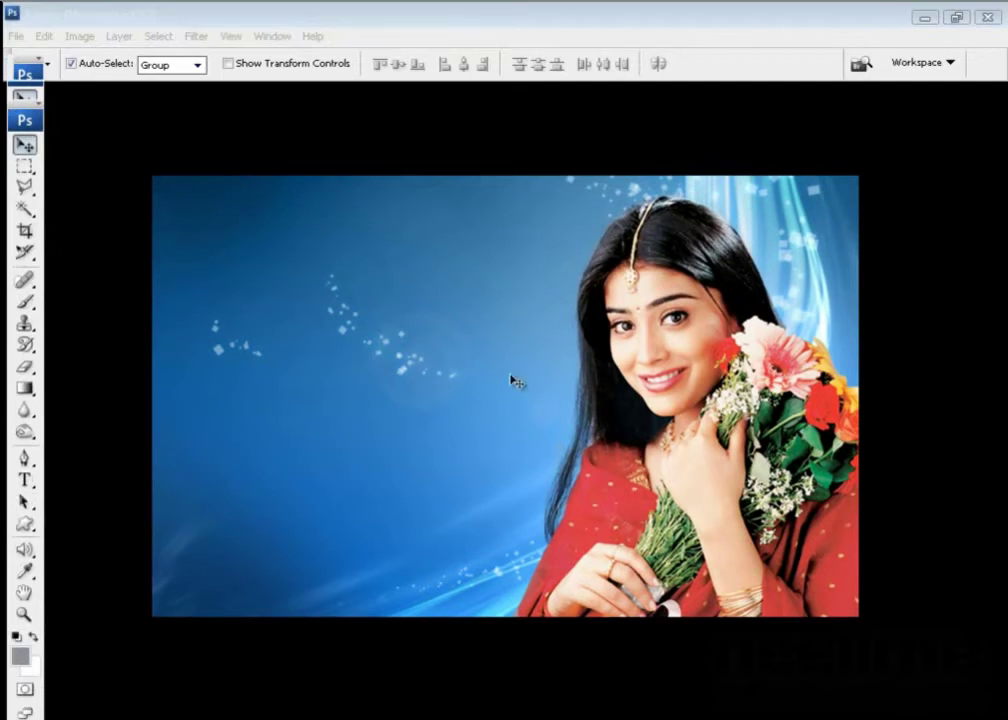
{"action": "key", "text": "f"}
{"action": "left_click", "coordinate": [820, 245]}
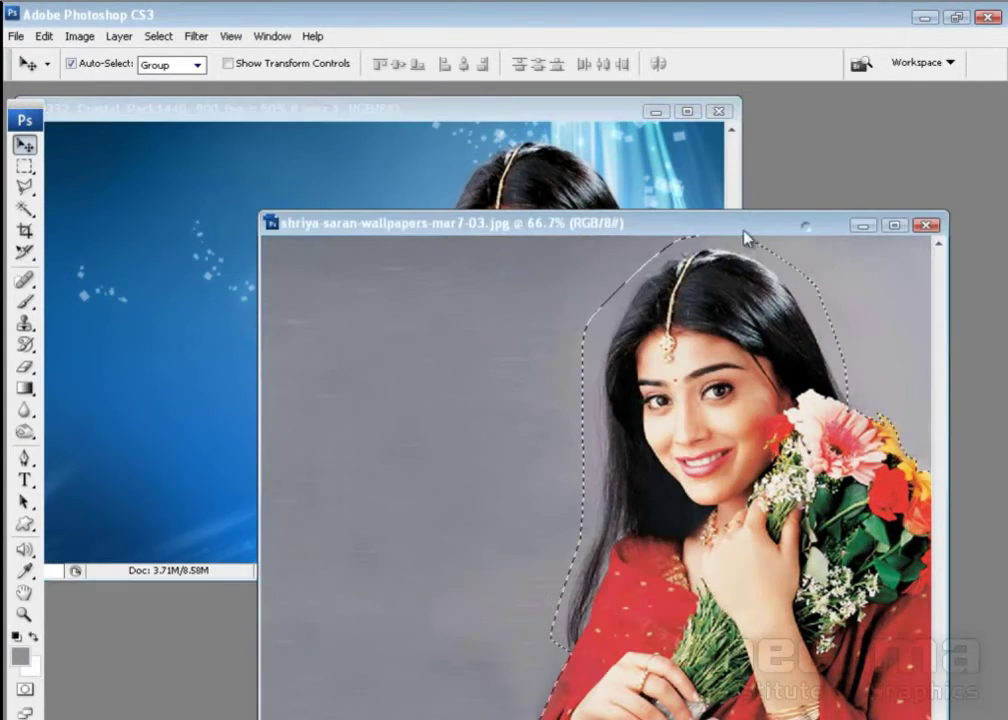
{"action": "left_click_drag", "start_coordinate": [803, 234], "coordinate": [705, 238]}
{"action": "left_click", "coordinate": [826, 233]}
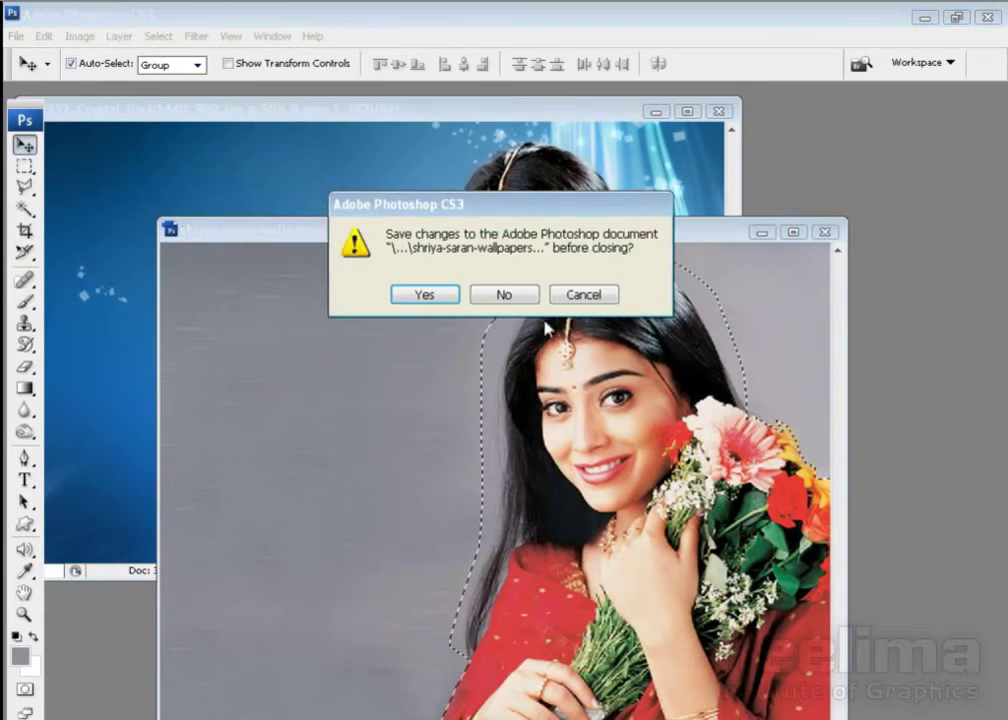
{"action": "left_click", "coordinate": [500, 296]}
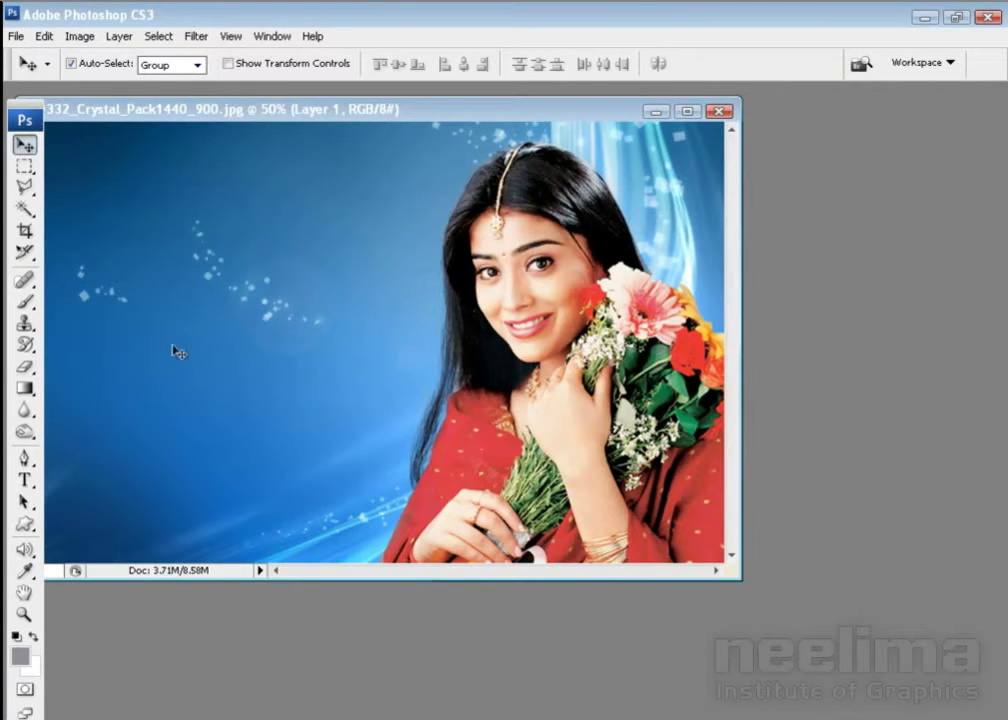
- Open the close-up face portrait from the Posters folder, browsing files as thumbnails
{"action": "key", "text": "ctrl+o"}
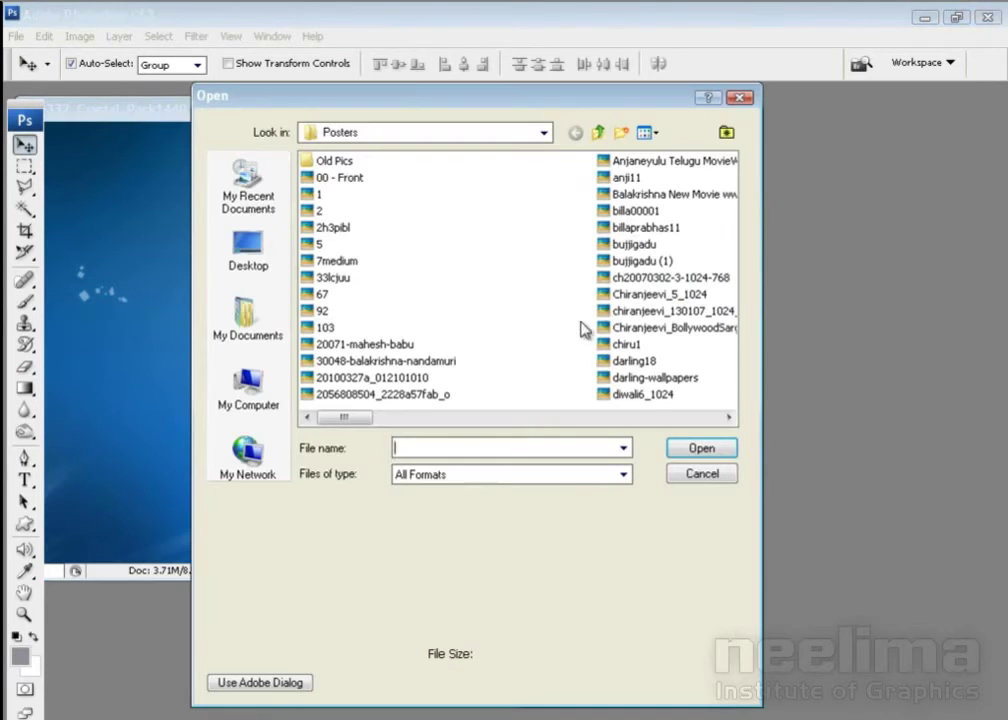
{"action": "left_click", "coordinate": [645, 132]}
{"action": "left_click", "coordinate": [672, 152]}
{"action": "mouse_move", "coordinate": [731, 188]}
{"action": "left_mouse_down"}
{"action": "mouse_move", "coordinate": [733, 256]}
{"action": "mouse_move", "coordinate": [690, 372]}
{"action": "left_mouse_up"}
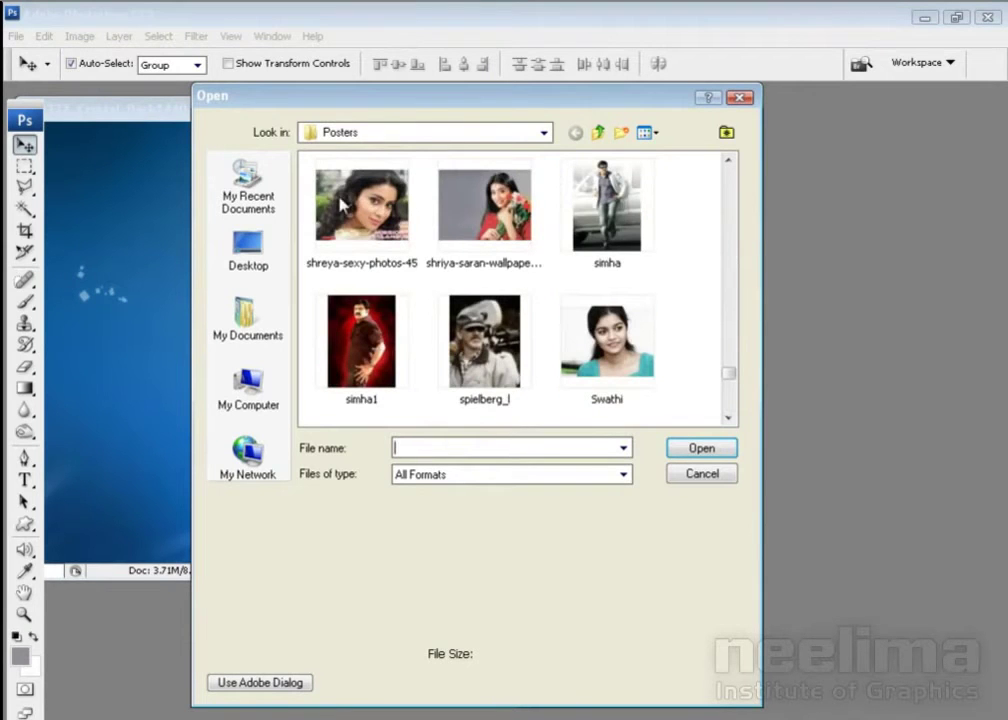
{"action": "left_click", "coordinate": [376, 213]}
{"action": "left_click", "coordinate": [688, 455]}
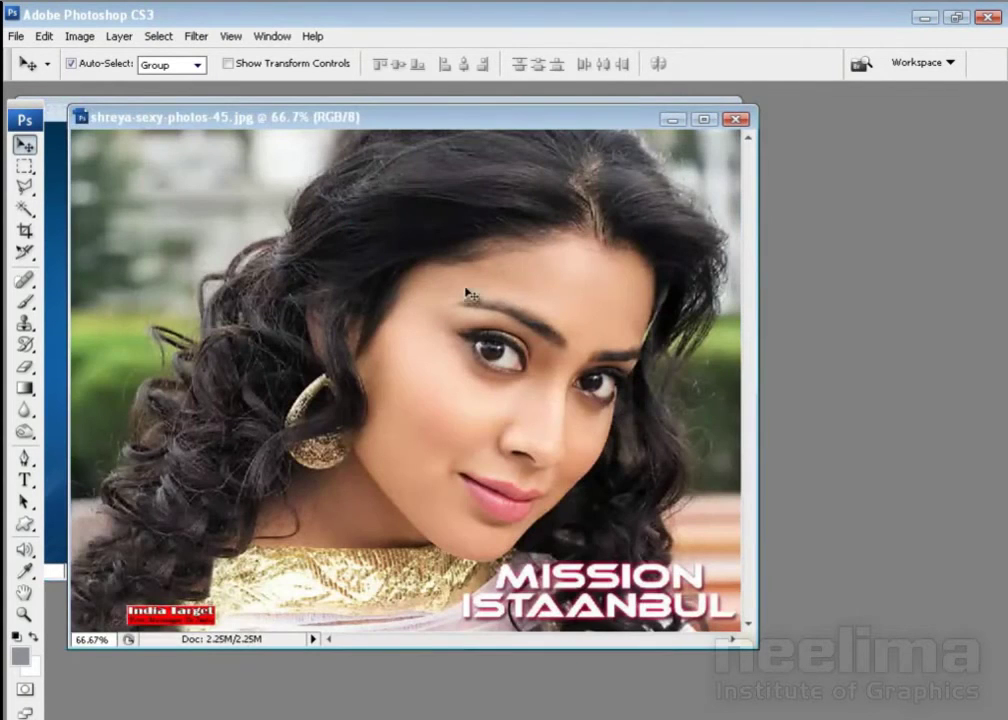
- Trace a Polygonal Lasso selection around the woman's head, hair and gold collar in full-screen view
{"action": "left_click_drag", "start_coordinate": [533, 131], "coordinate": [611, 131]}
{"action": "key", "text": "f"}
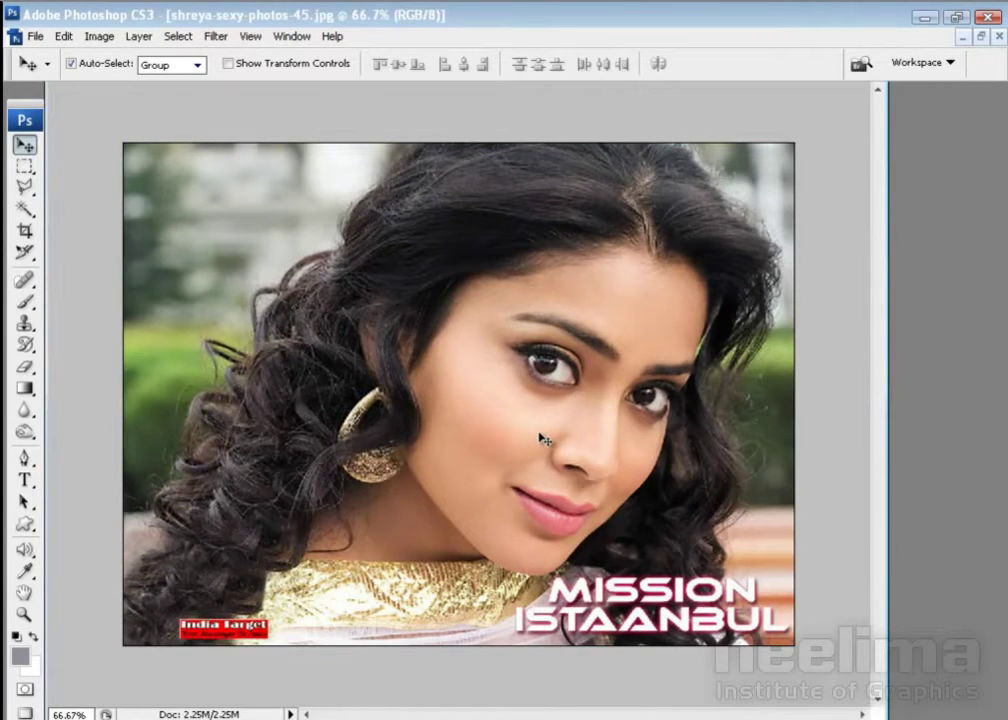
{"action": "key", "text": "l"}
{"action": "left_click_drag", "start_coordinate": [190, 300], "coordinate": [745, 250]}
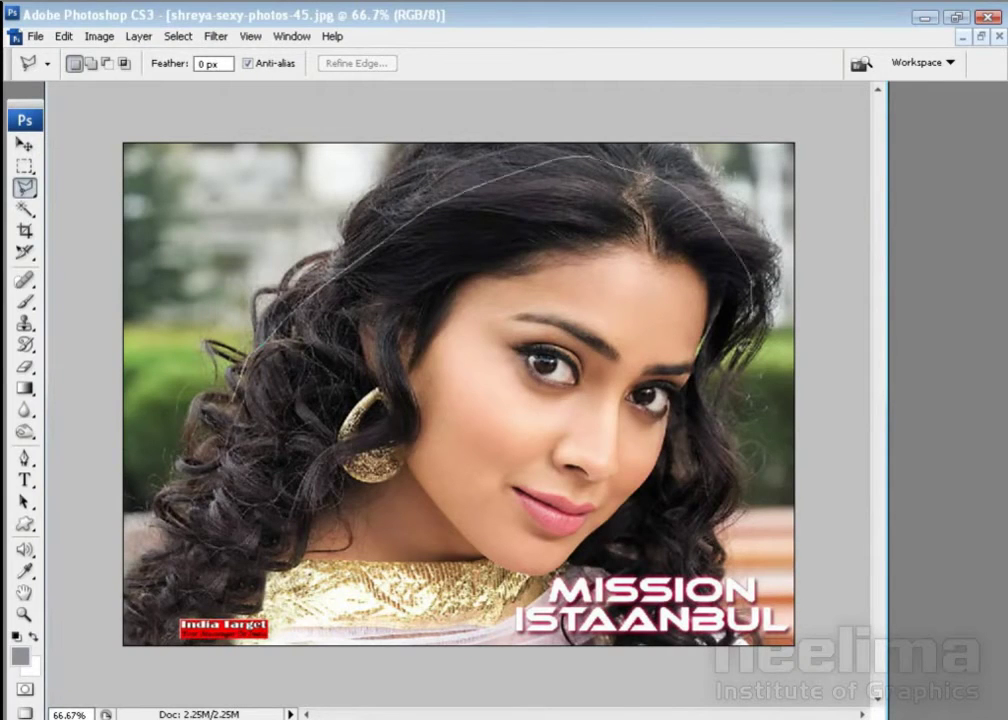
{"action": "left_click_drag", "start_coordinate": [718, 422], "coordinate": [662, 527]}
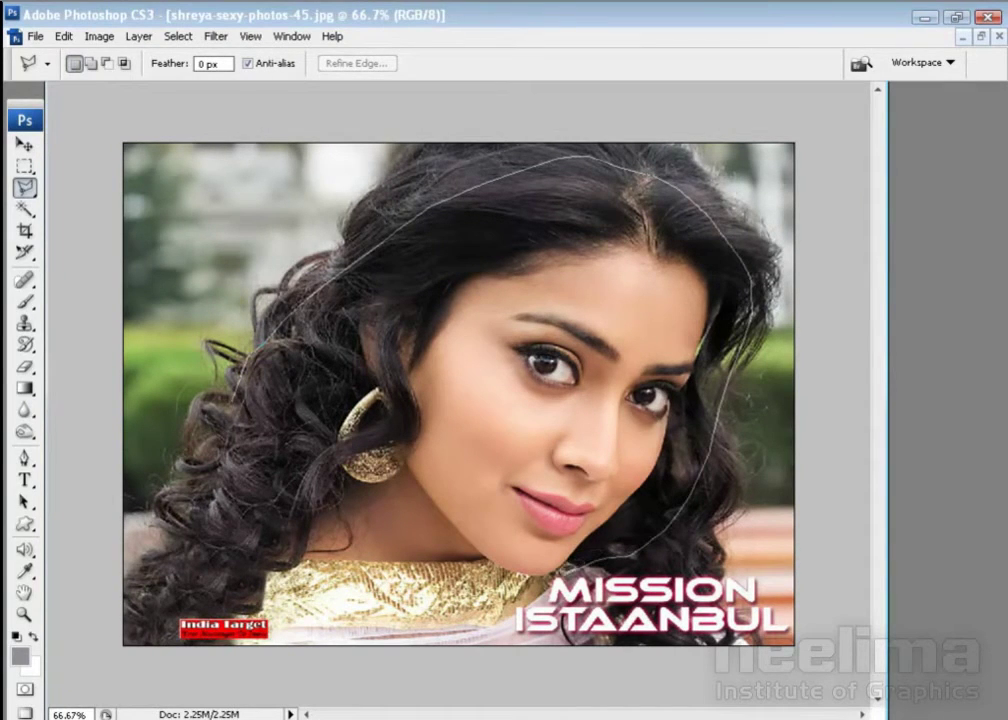
{"action": "left_click_drag", "start_coordinate": [560, 572], "coordinate": [240, 588]}
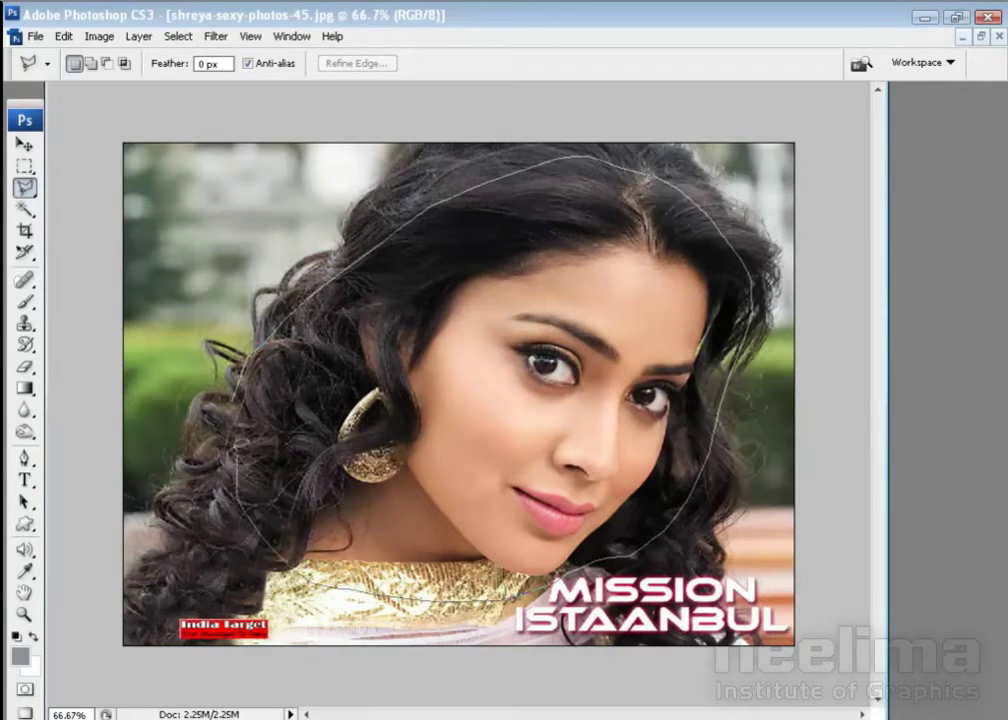
{"action": "key", "text": "Return"}
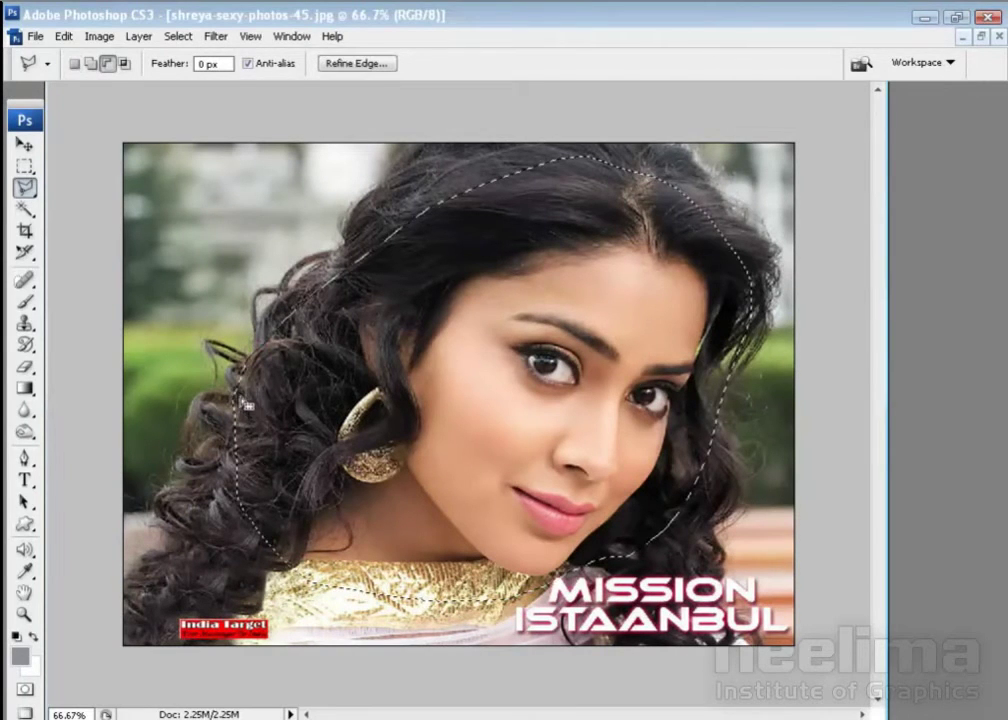
{"action": "key", "text": "v"}
{"action": "key", "text": "f"}
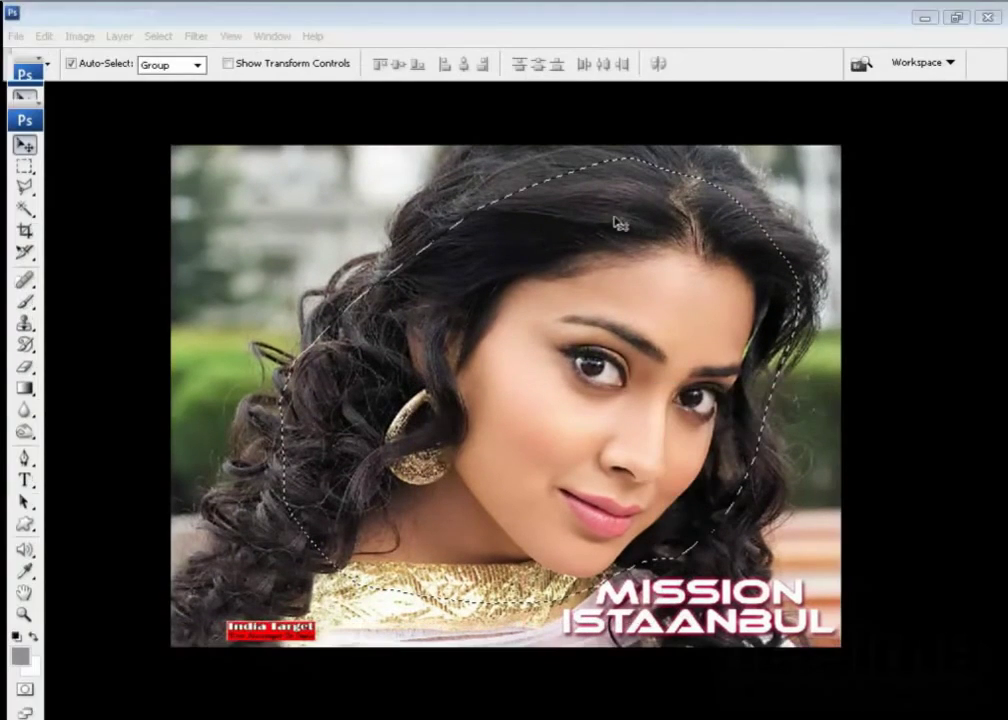
- Drag the lassoed face into the Crystal_Pack composite as Layer 3, close the portrait, and shift it left
{"action": "key", "text": "f"}
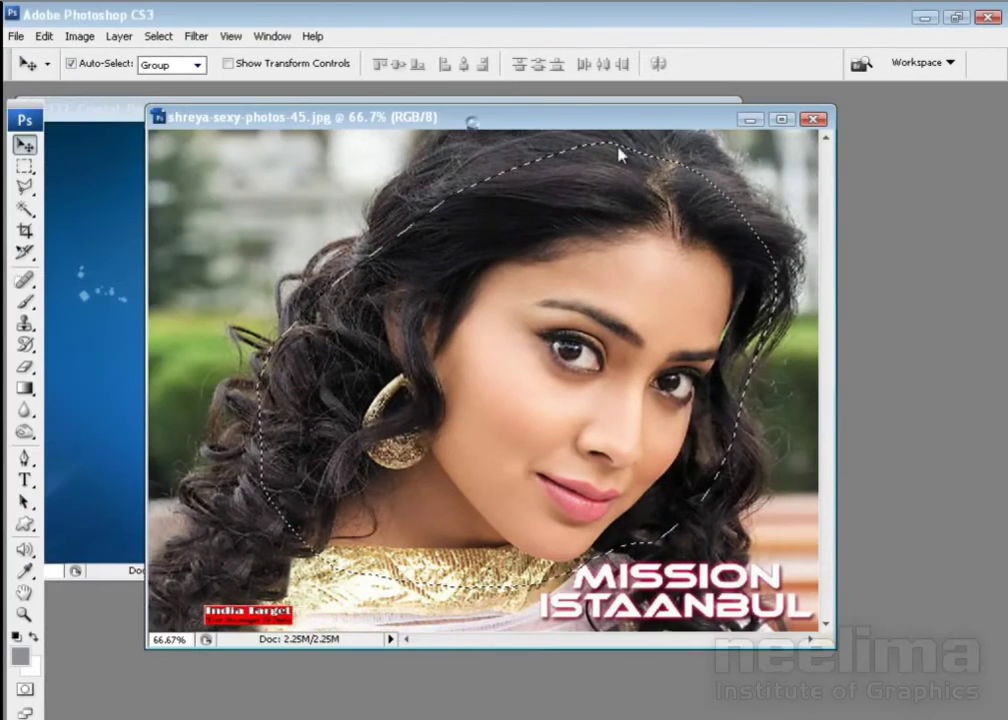
{"action": "key", "text": "ctrl+Tab"}
{"action": "key", "text": "ctrl+Tab"}
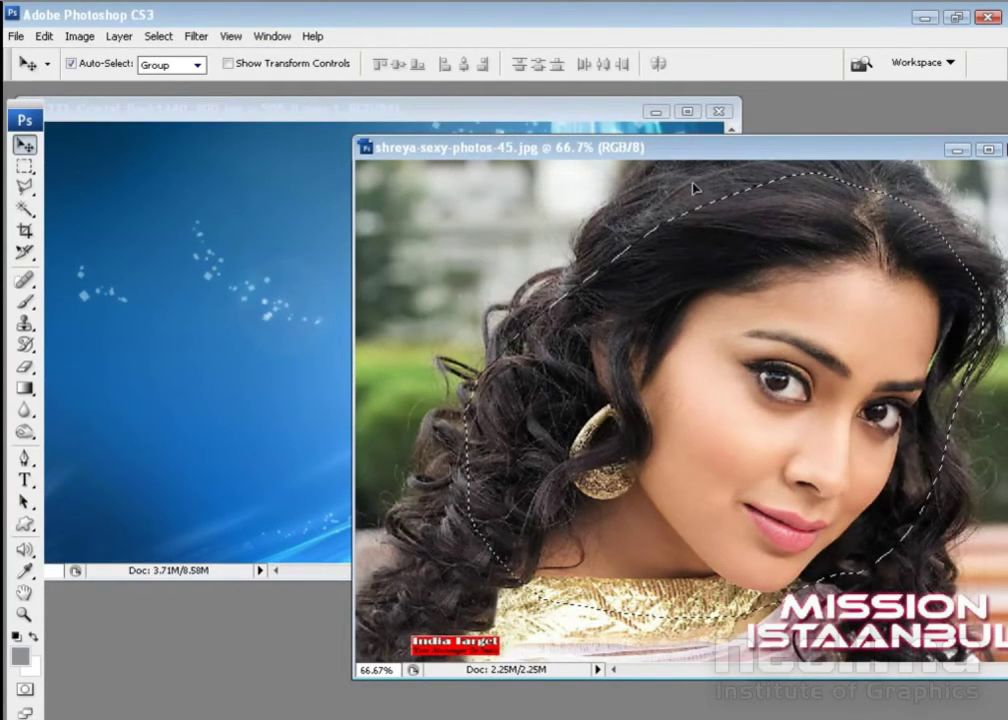
{"action": "left_click_drag", "start_coordinate": [693, 187], "coordinate": [330, 210]}
{"action": "left_click_drag", "start_coordinate": [767, 151], "coordinate": [388, 168]}
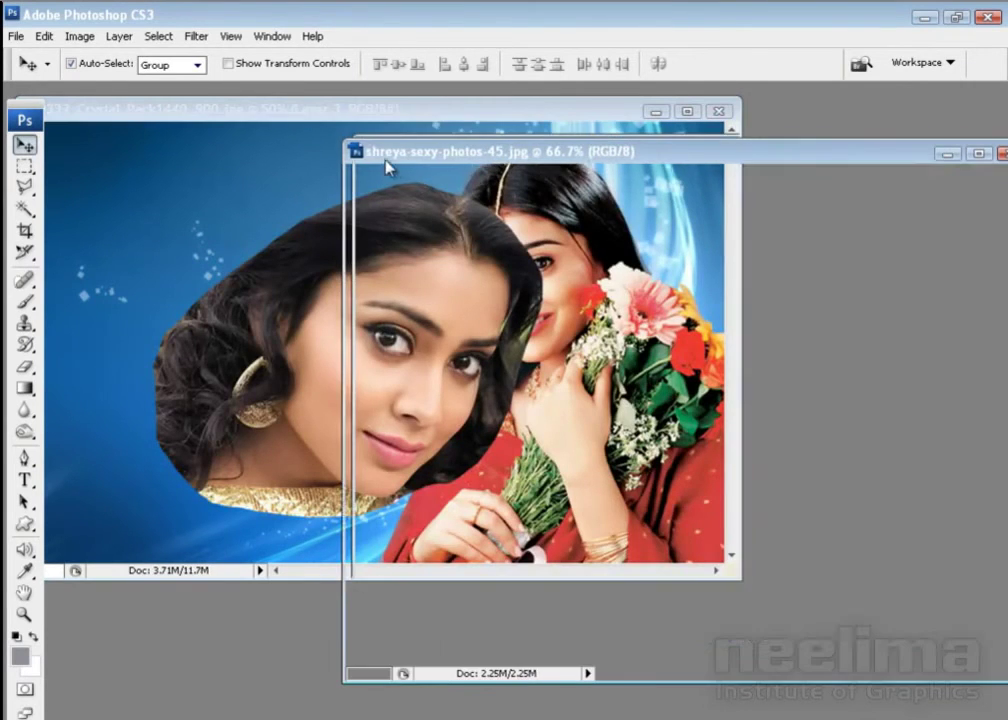
{"action": "key", "text": "ctrl+w"}
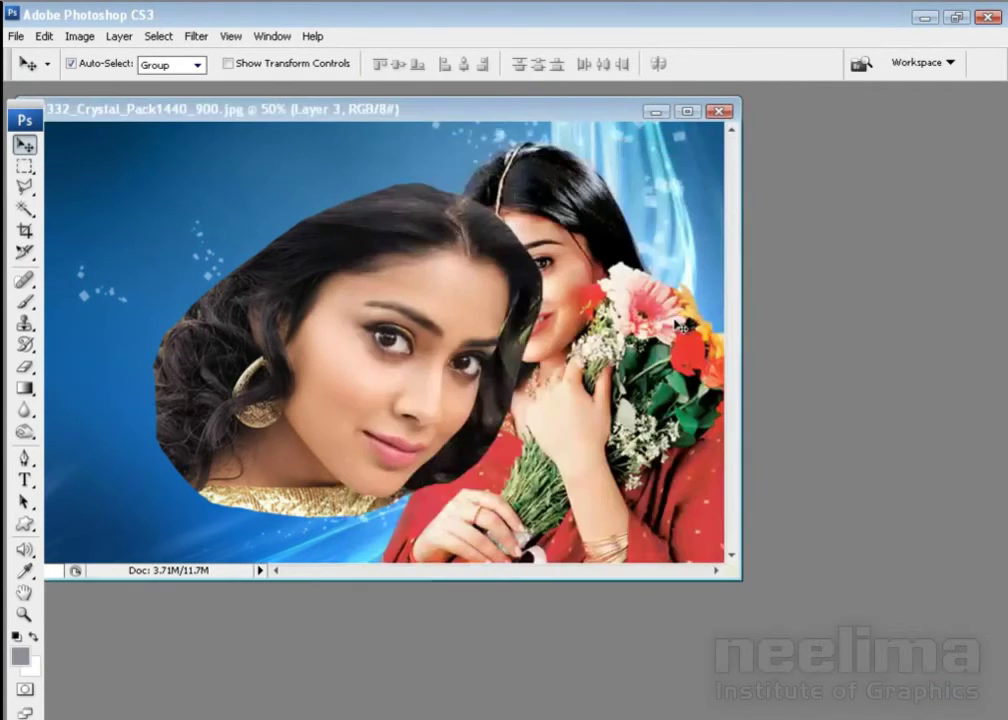
{"action": "key", "text": "f"}
{"action": "left_click_drag", "start_coordinate": [548, 412], "coordinate": [484, 399]}
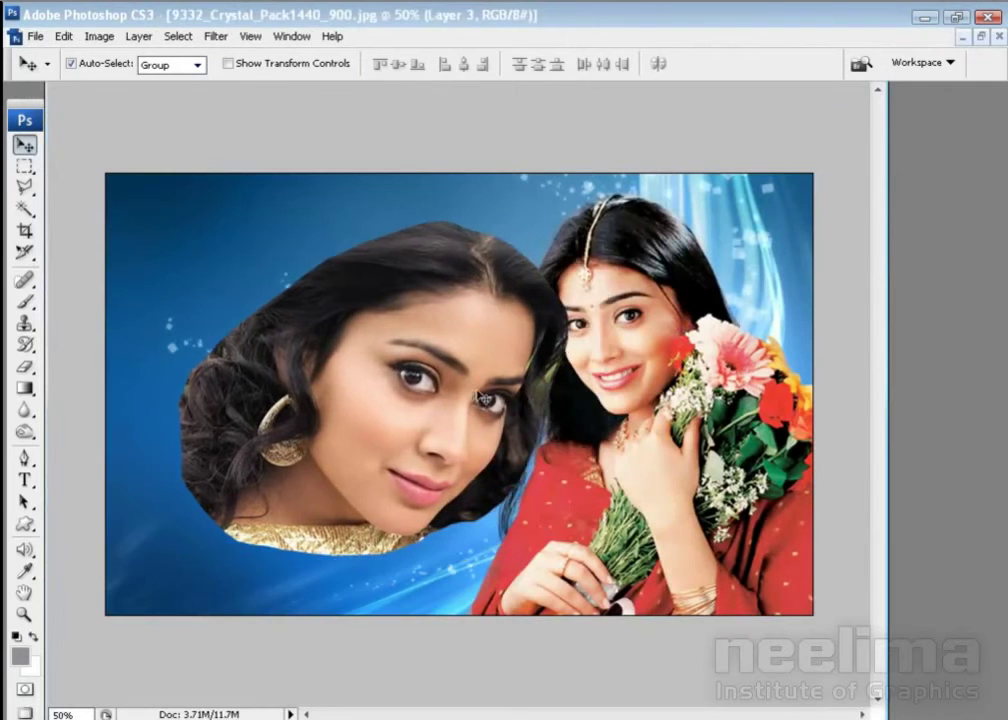
- Add a layer mask to Layer 3 and fade the left and top hair with a 175 soft brush
{"action": "key", "text": "F7"}
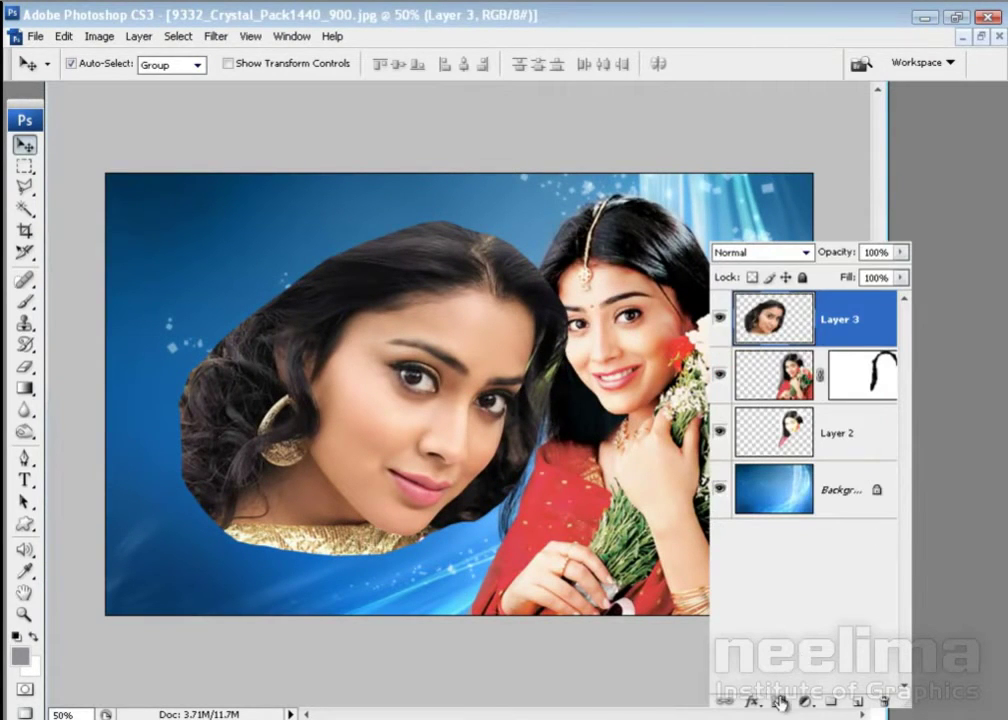
{"action": "left_click", "coordinate": [773, 703]}
{"action": "key", "text": "b"}
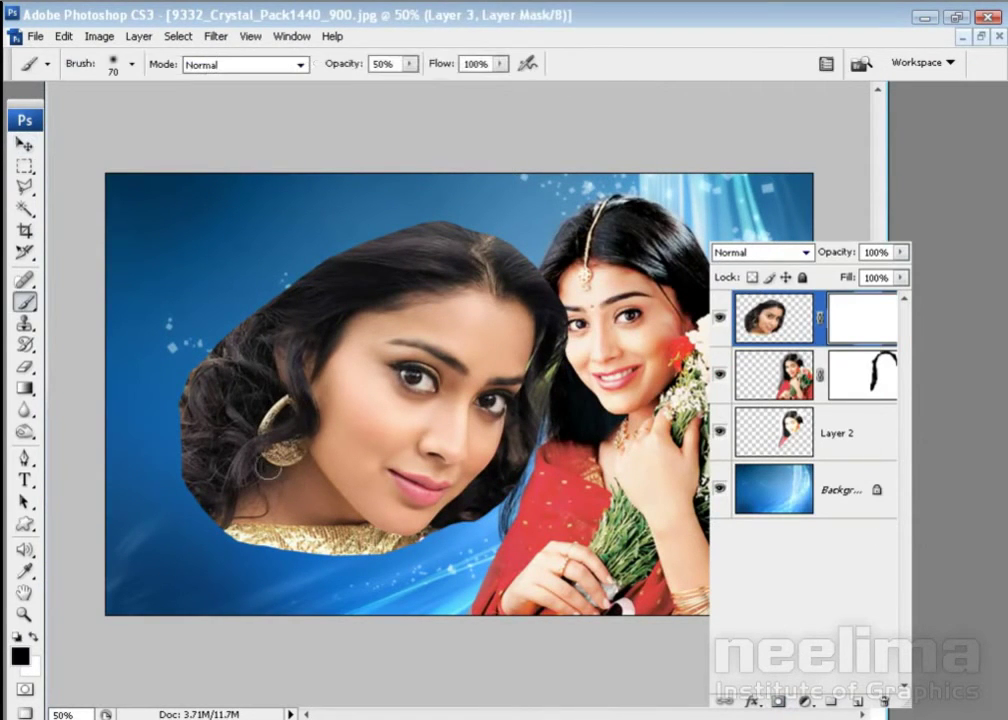
{"action": "key", "text": "bracketright"}
{"action": "key", "text": "bracketright"}
{"action": "key", "text": "bracketright"}
{"action": "key", "text": "bracketright"}
{"action": "key", "text": "bracketright"}
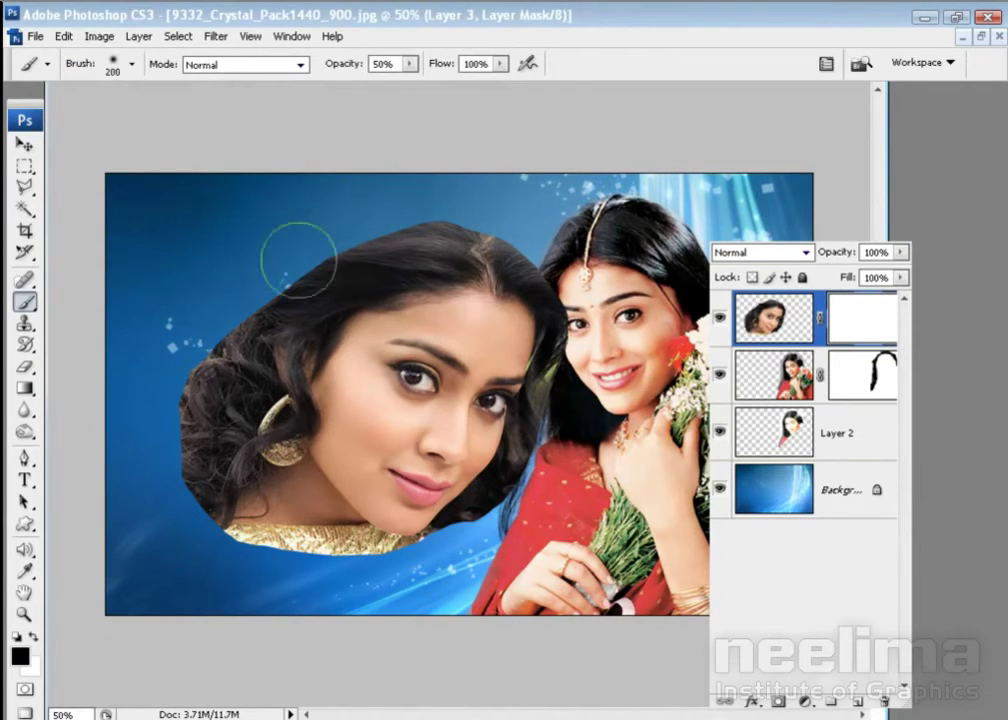
{"action": "key", "text": "bracketright"}
{"action": "key", "text": "bracketright"}
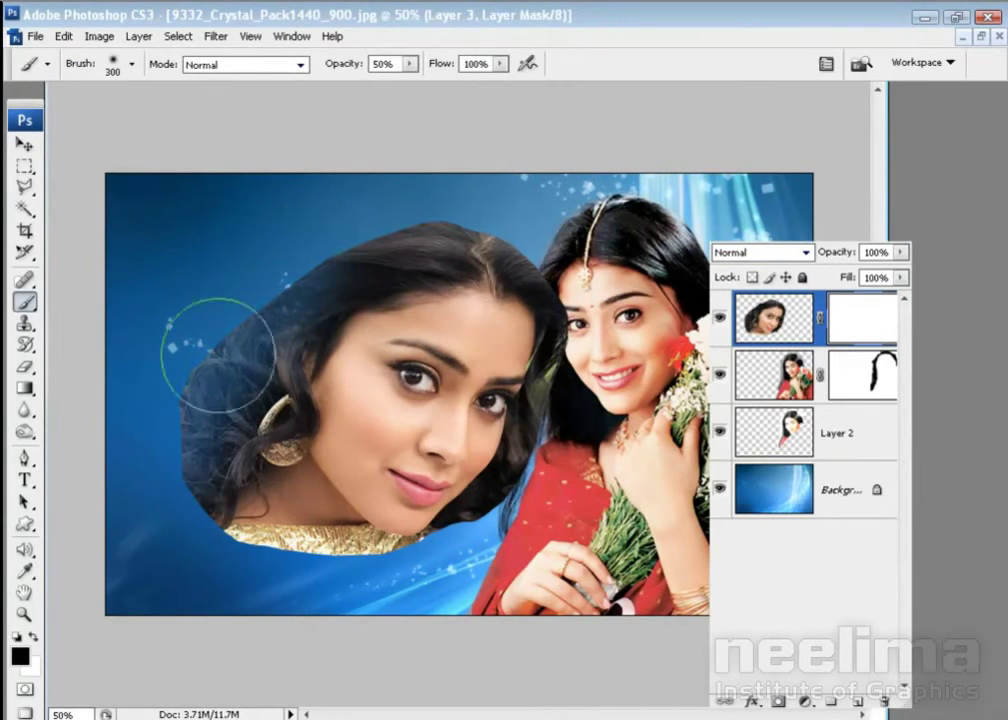
{"action": "key", "text": "bracketleft"}
{"action": "key", "text": "bracketleft"}
{"action": "key", "text": "bracketleft"}
{"action": "left_click_drag", "start_coordinate": [275, 279], "coordinate": [183, 437]}
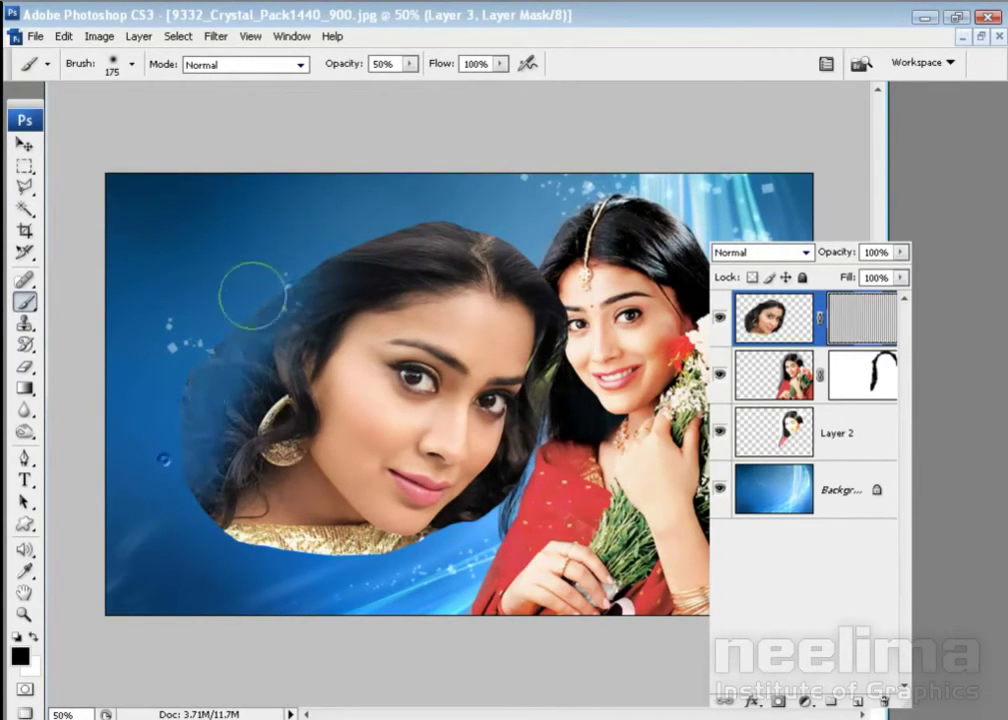
{"action": "left_click_drag", "start_coordinate": [465, 220], "coordinate": [320, 205]}
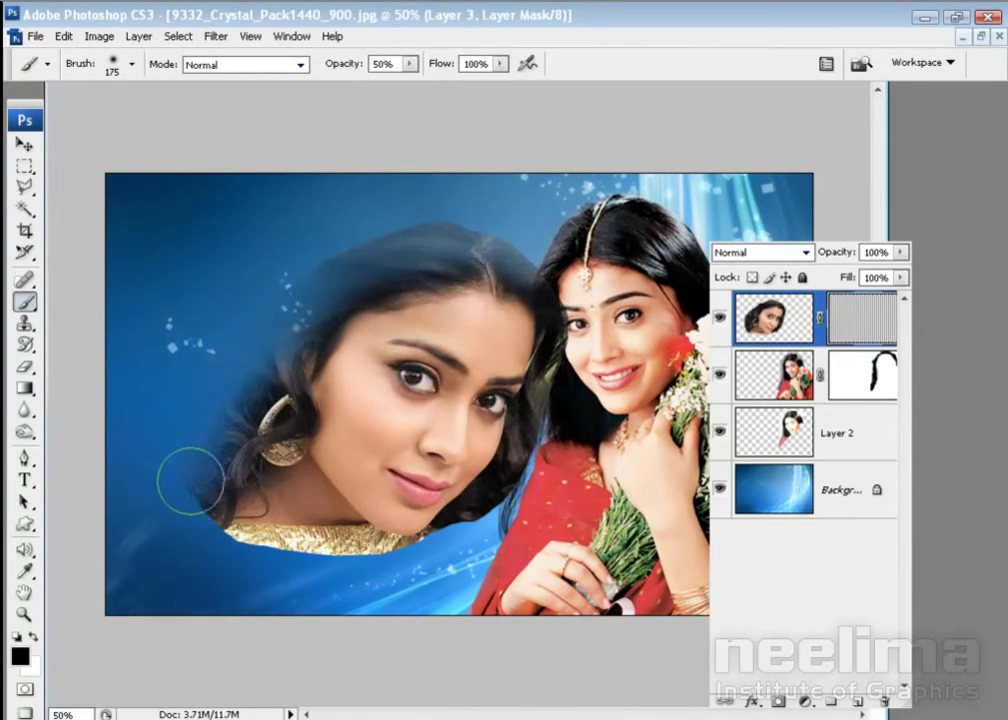
- Fade the lower-left, right and top hair edges into the blue background on the mask
{"action": "key", "text": "bracketright"}
{"action": "mouse_move", "coordinate": [202, 420]}
{"action": "left_mouse_down"}
{"action": "mouse_move", "coordinate": [293, 538]}
{"action": "mouse_move", "coordinate": [202, 443]}
{"action": "left_mouse_up"}
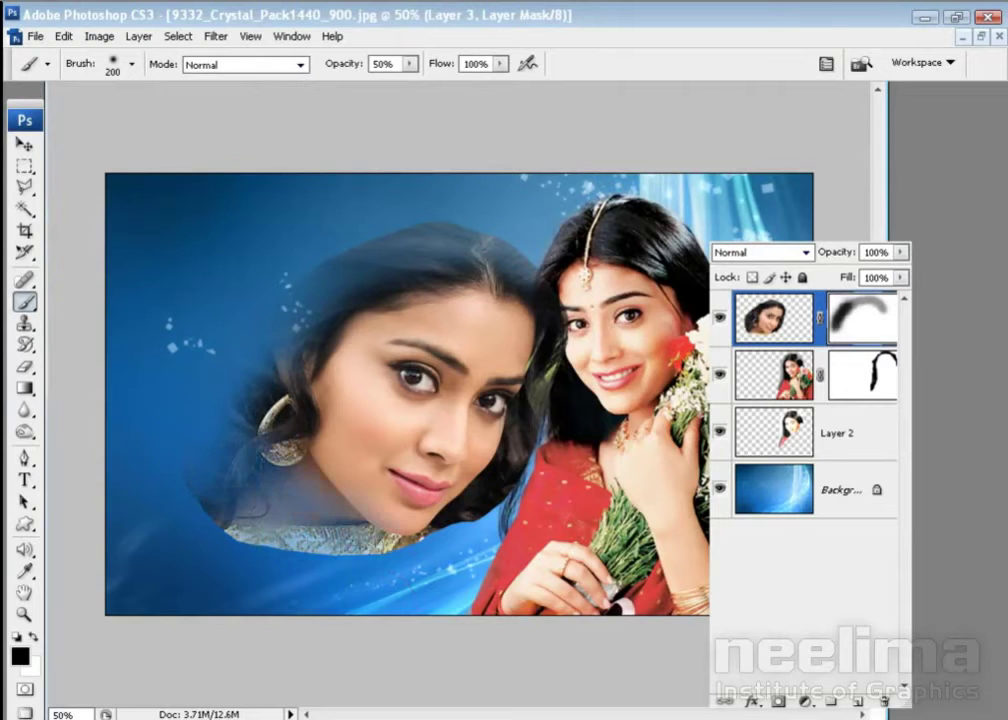
{"action": "left_click_drag", "start_coordinate": [478, 515], "coordinate": [505, 293]}
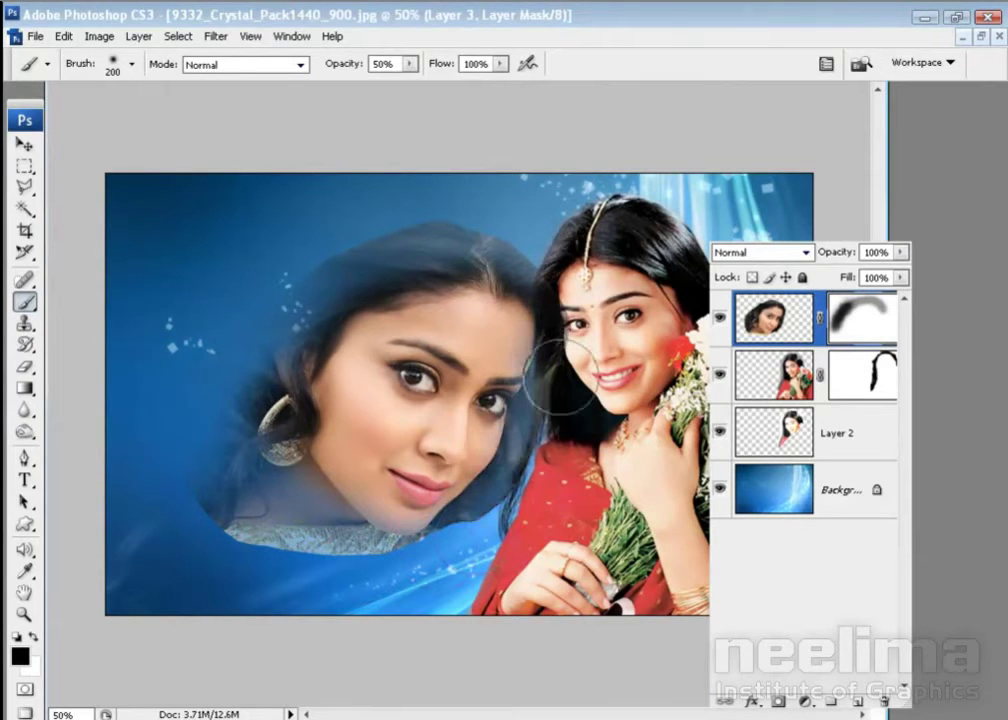
{"action": "key", "text": "bracketright"}
{"action": "key", "text": "bracketright"}
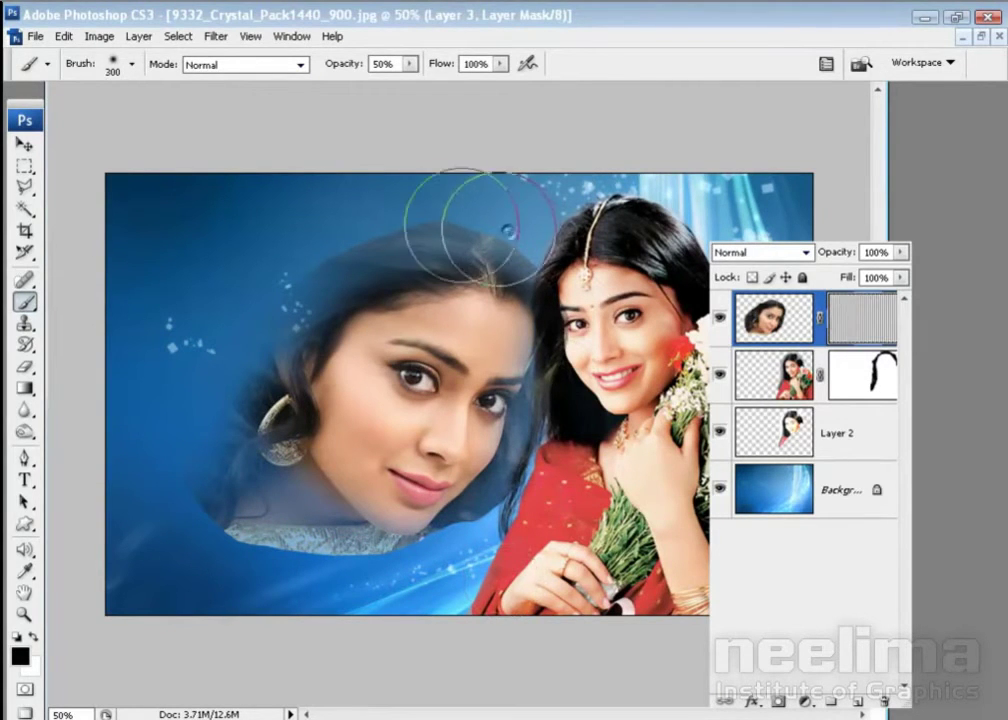
{"action": "left_click_drag", "start_coordinate": [302, 247], "coordinate": [485, 189]}
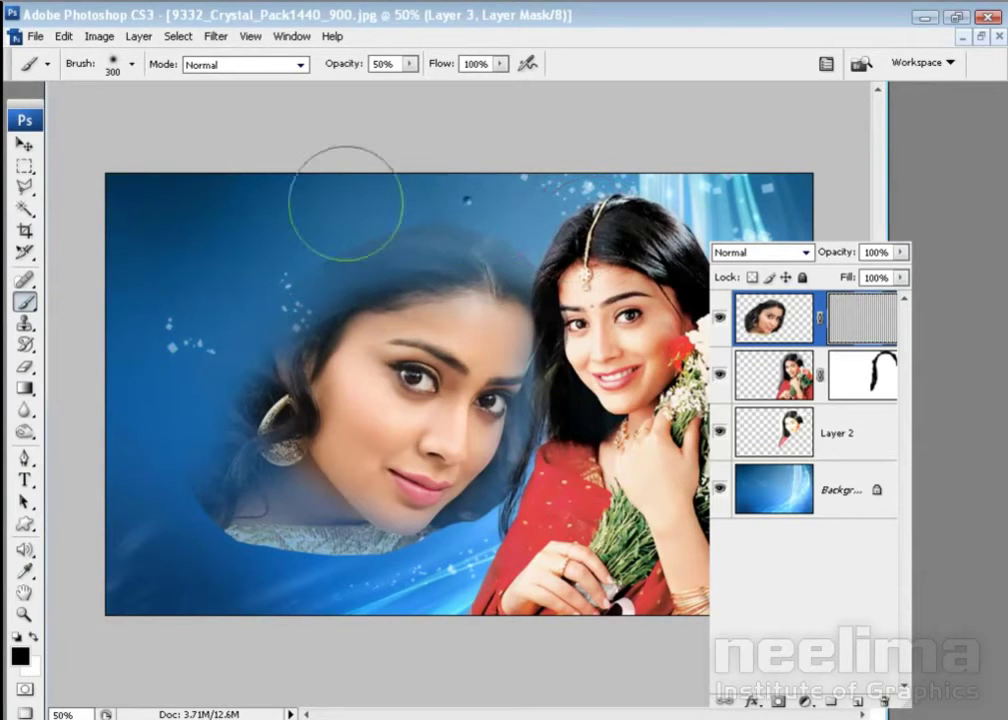
{"action": "key", "text": "bracketleft"}
{"action": "key", "text": "bracketleft"}
{"action": "key", "text": "bracketleft"}
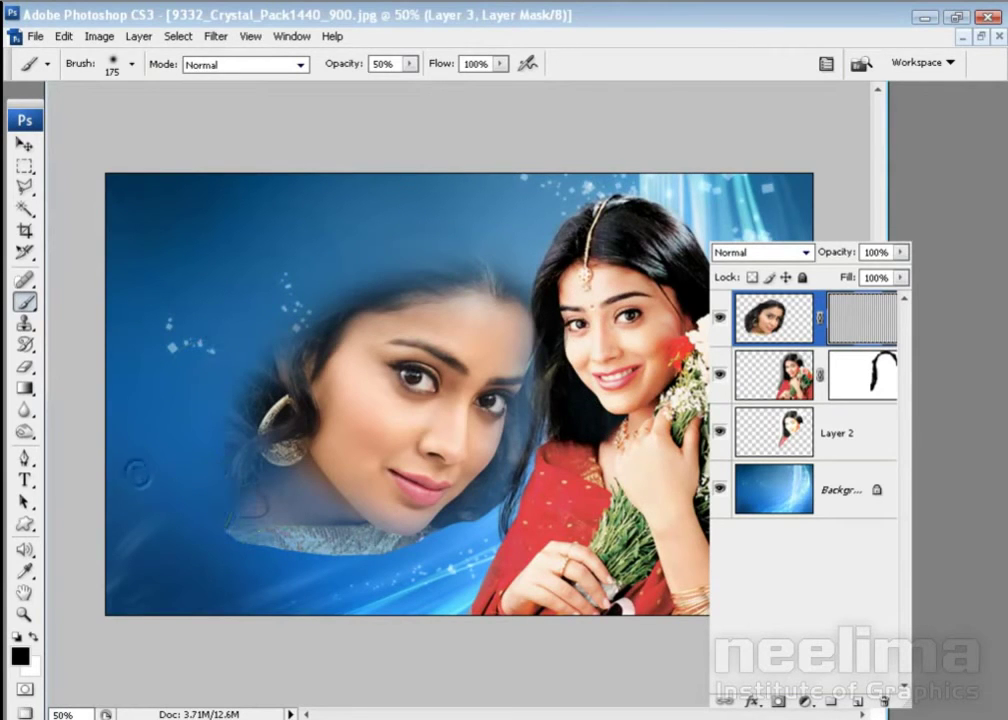
{"action": "mouse_move", "coordinate": [218, 526]}
{"action": "left_mouse_down"}
{"action": "mouse_move", "coordinate": [290, 532]}
{"action": "mouse_move", "coordinate": [313, 562]}
{"action": "left_mouse_up"}
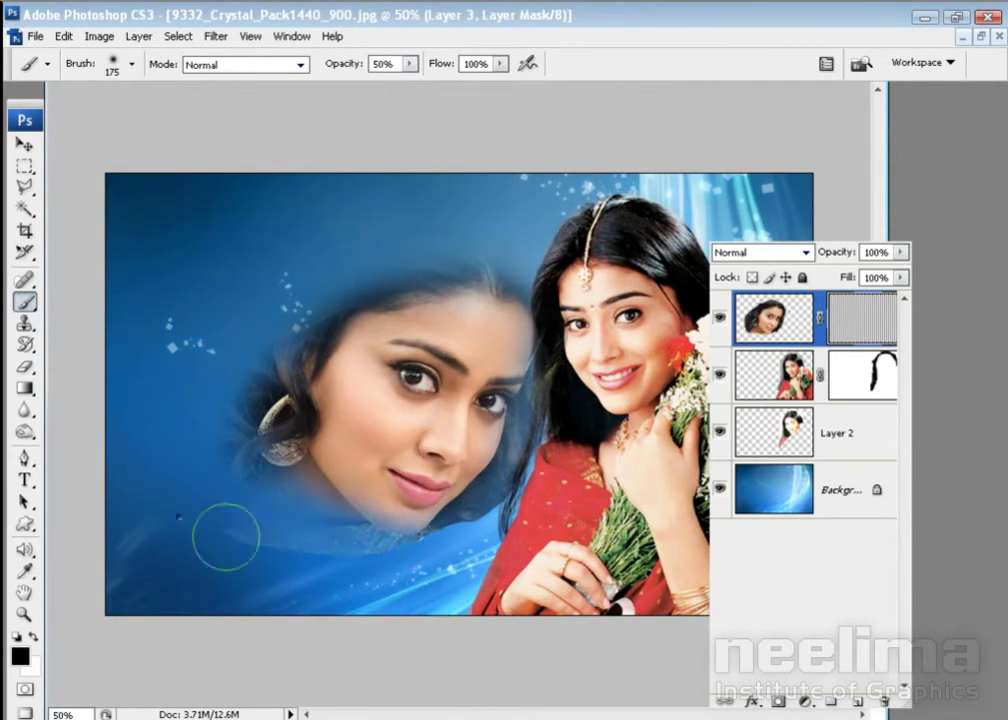
- Mask out the earring and more of the face's left side
{"action": "key", "text": "0"}
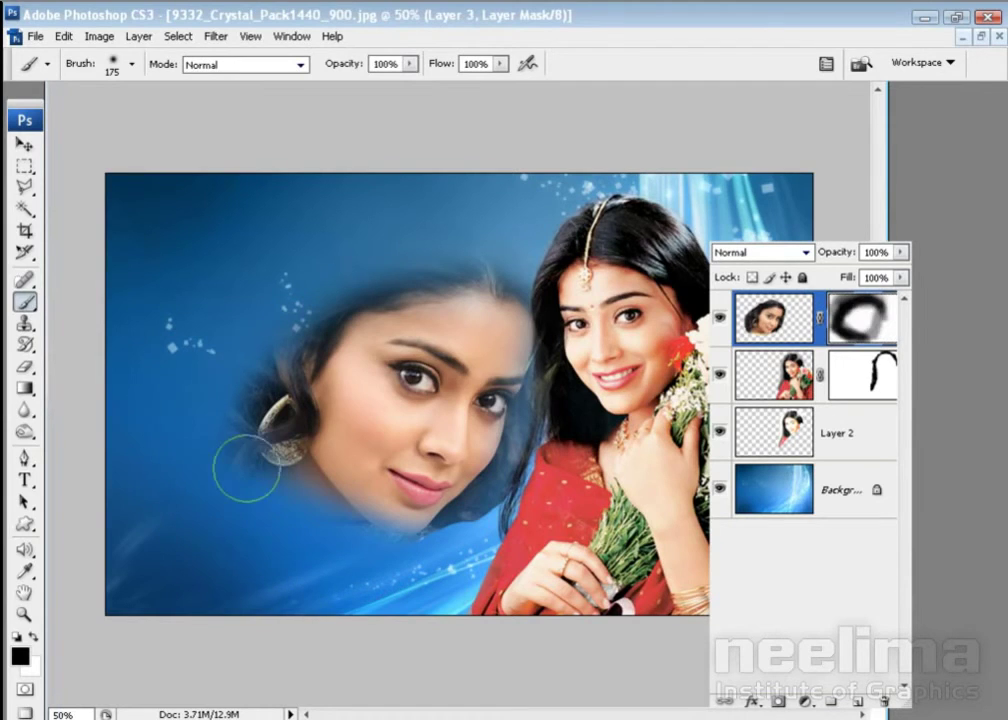
{"action": "key", "text": "5"}
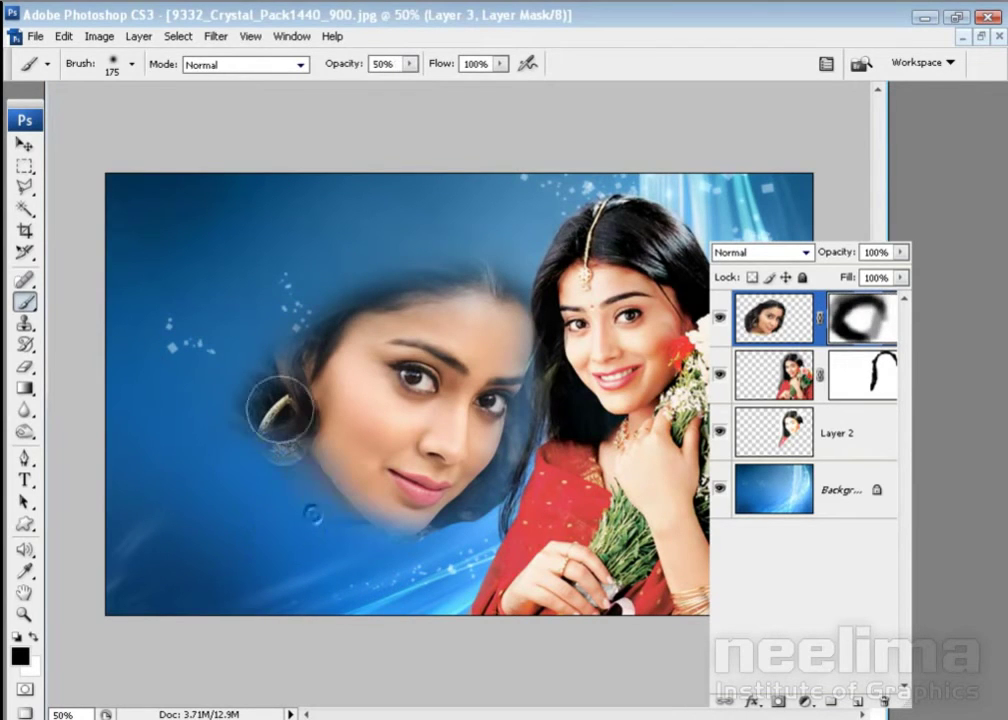
{"action": "left_click_drag", "start_coordinate": [281, 410], "coordinate": [262, 415]}
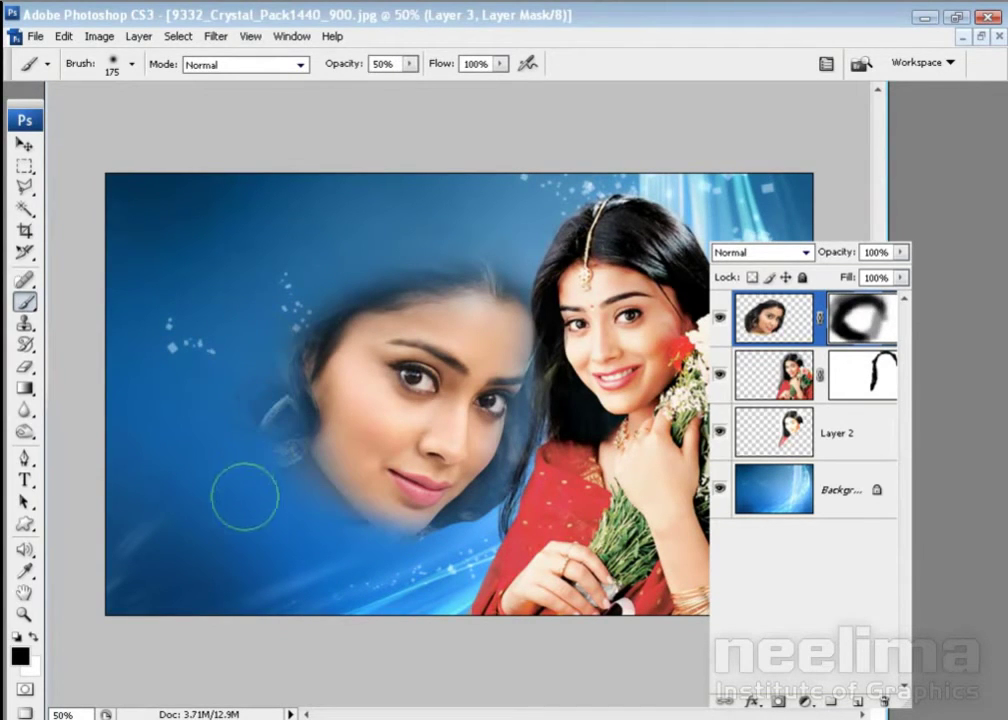
{"action": "key", "text": "0"}
{"action": "key", "text": "bracketleft"}
{"action": "key", "text": "bracketleft"}
{"action": "key", "text": "bracketleft"}
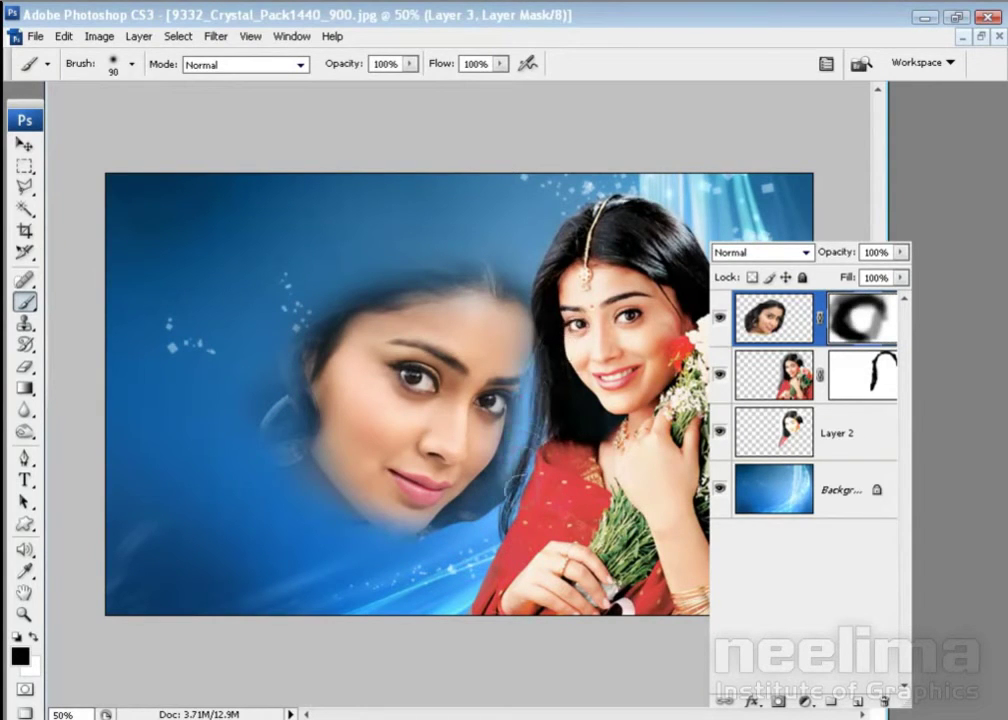
{"action": "left_click_drag", "start_coordinate": [420, 315], "coordinate": [385, 390]}
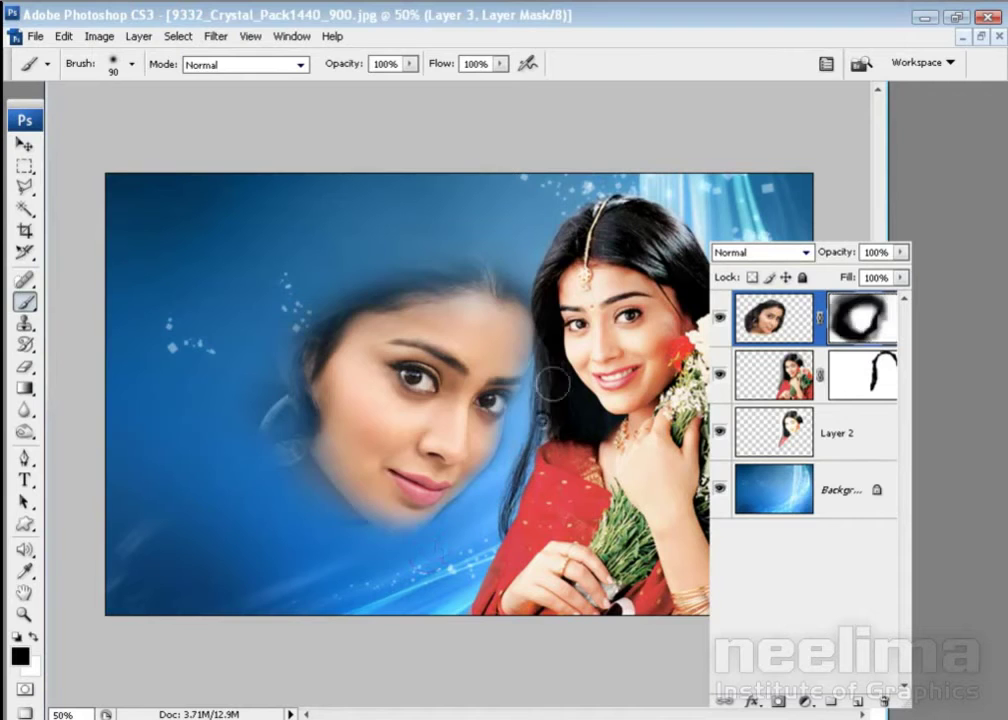
- Blend the upper-left hair with a 400 brush and move the face to the top-left
{"action": "key", "text": "v"}
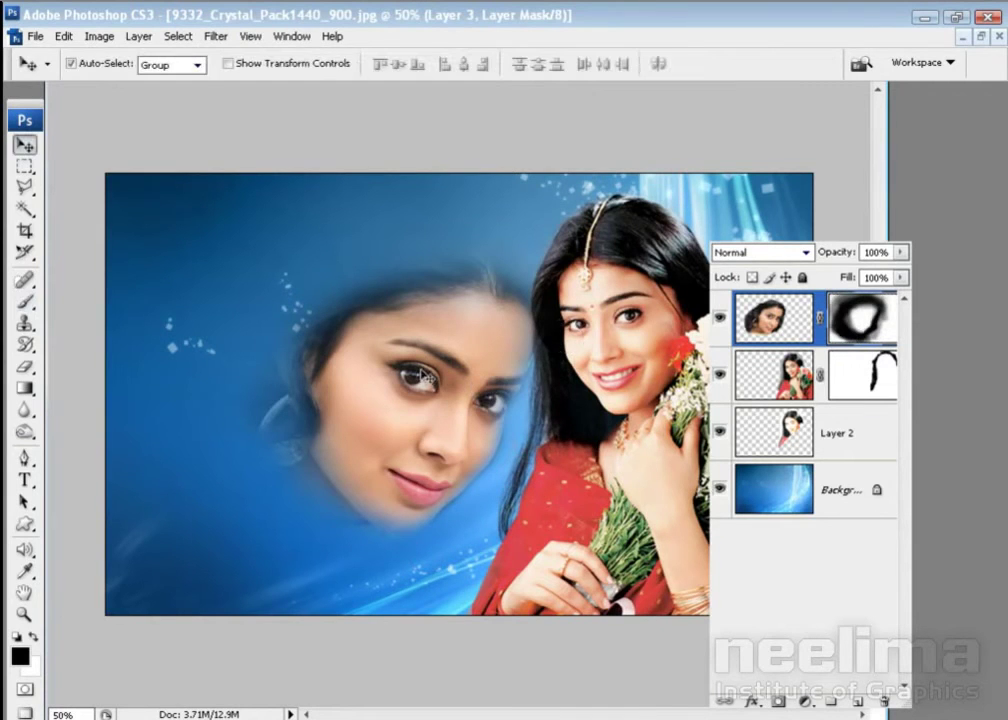
{"action": "key", "text": "b"}
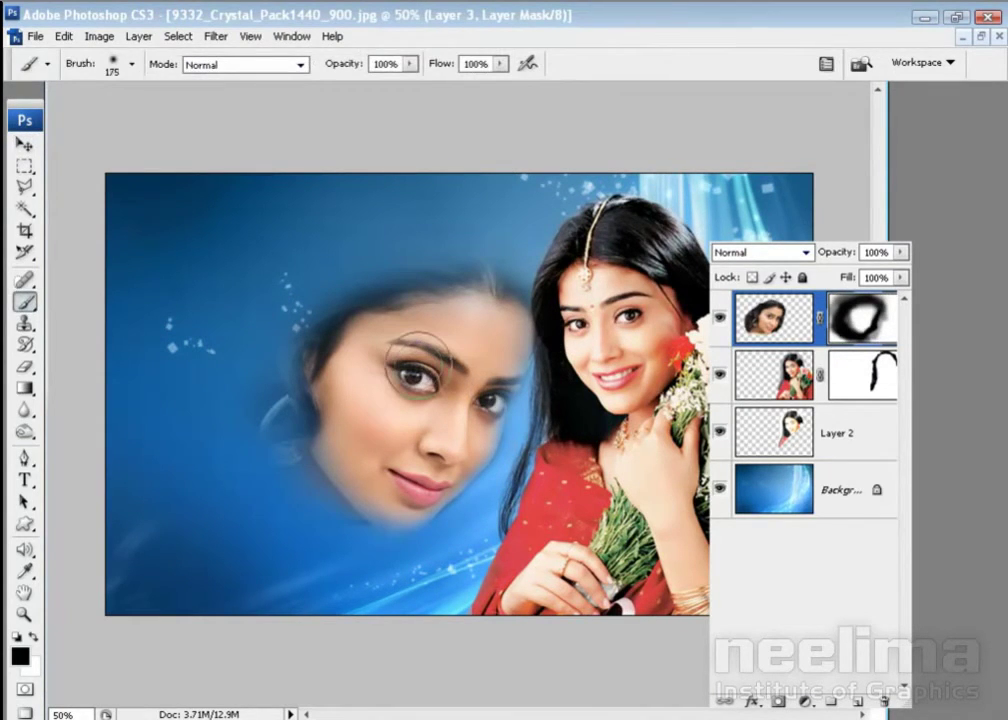
{"action": "key", "text": "bracketright"}
{"action": "key", "text": "bracketright"}
{"action": "key", "text": "bracketright"}
{"action": "key", "text": "bracketright"}
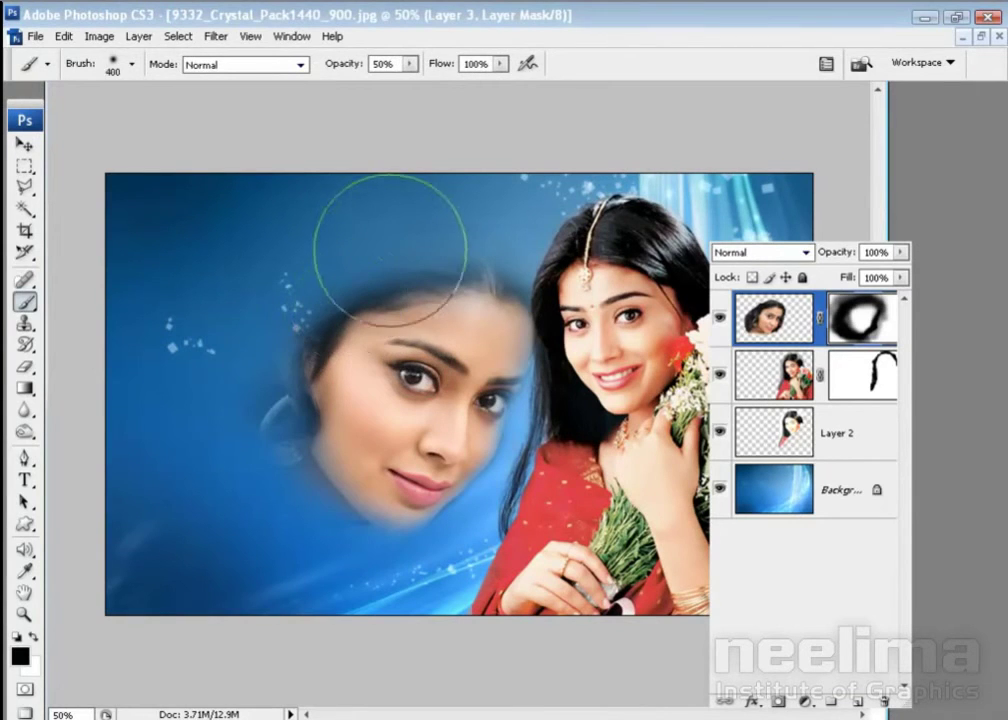
{"action": "left_click_drag", "start_coordinate": [400, 235], "coordinate": [227, 500]}
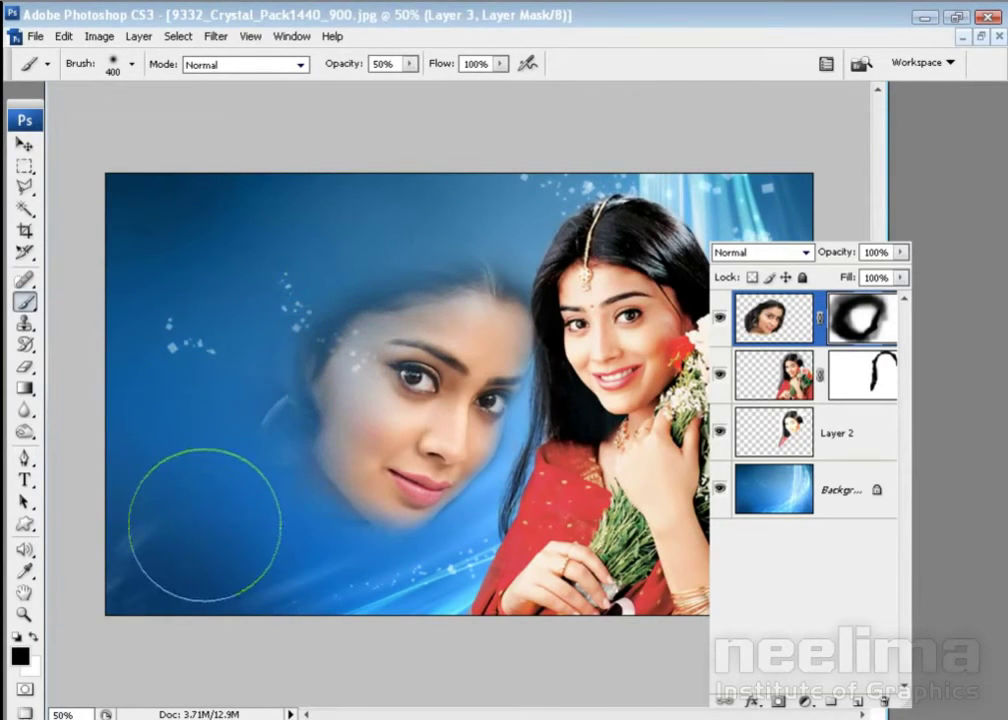
{"action": "key", "text": "v"}
{"action": "mouse_move", "coordinate": [384, 432]}
{"action": "left_mouse_down"}
{"action": "mouse_move", "coordinate": [229, 334]}
{"action": "mouse_move", "coordinate": [252, 352]}
{"action": "left_mouse_up"}
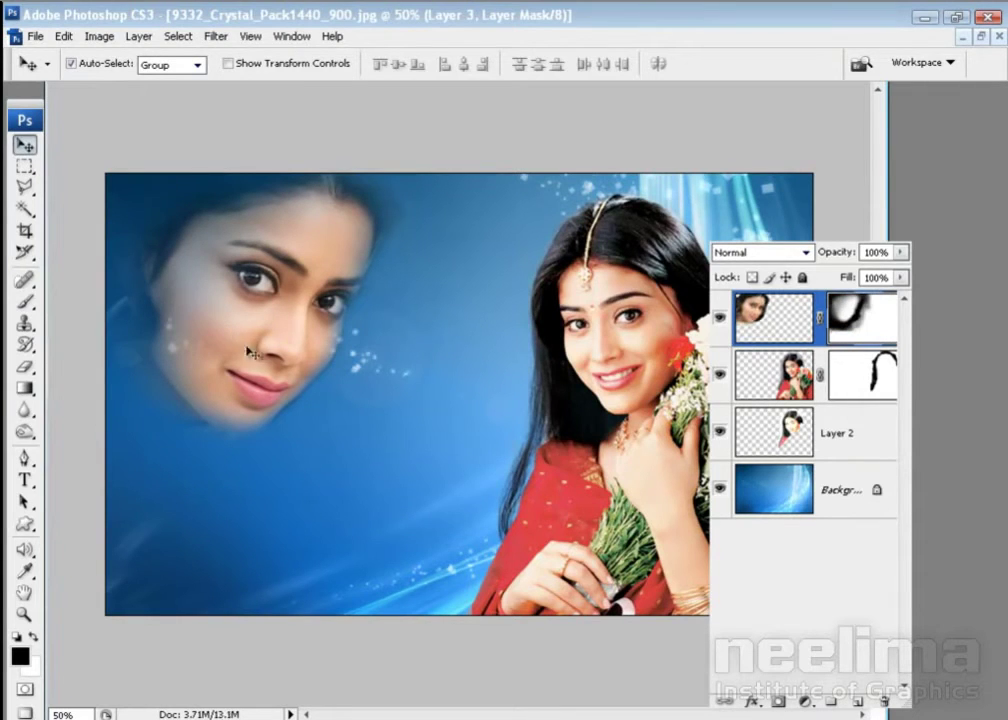
- Enlarge the faded face to about 124% with Free Transform
{"action": "key", "text": "ctrl+t"}
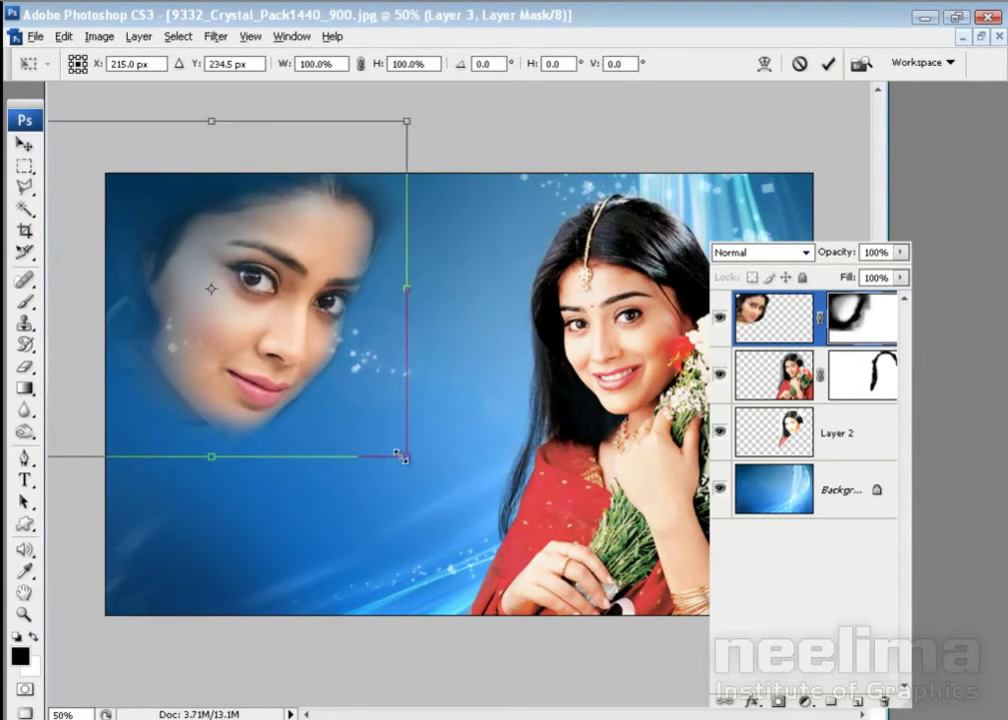
{"action": "mouse_move", "coordinate": [403, 452]}
{"action": "left_mouse_down"}
{"action": "mouse_move", "coordinate": [470, 515]}
{"action": "mouse_move", "coordinate": [454, 495]}
{"action": "left_mouse_up"}
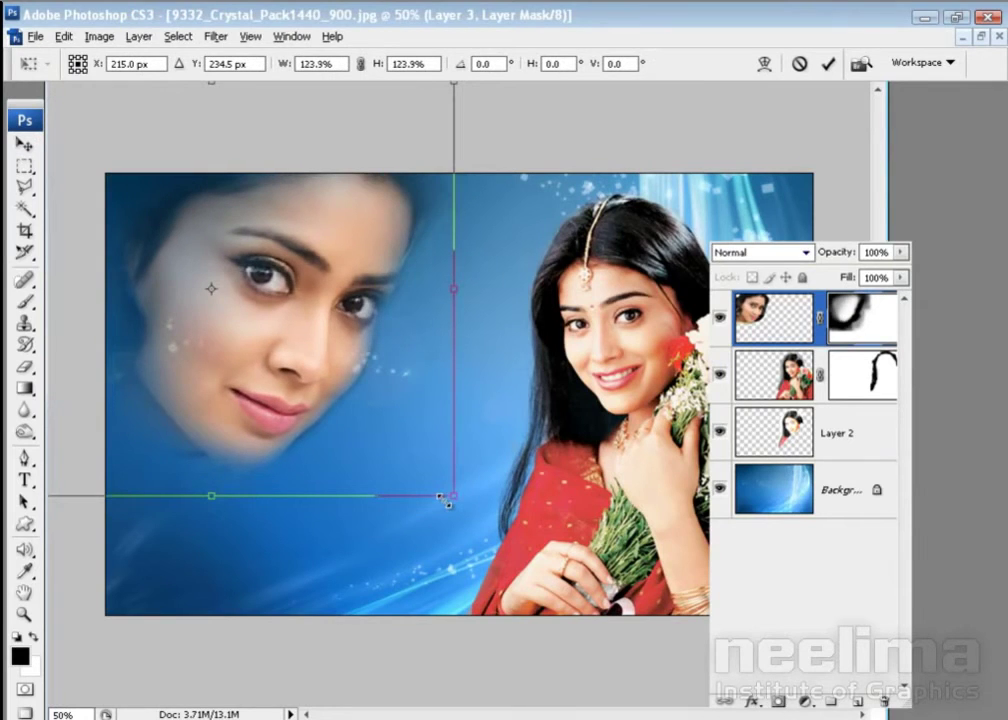
{"action": "key", "text": "v"}
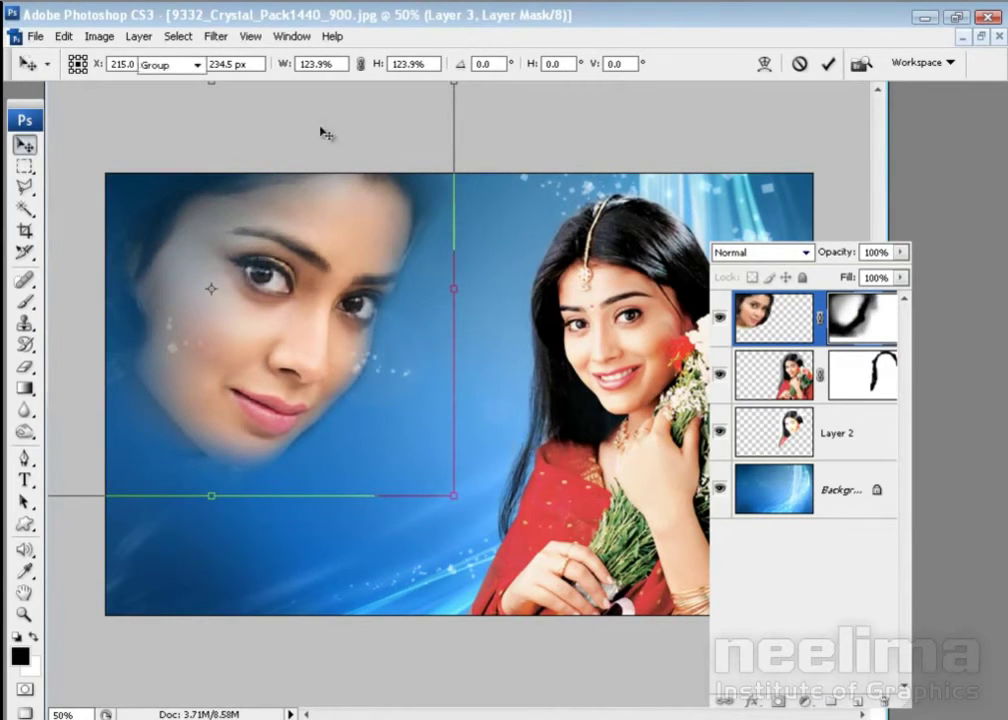
{"action": "key", "text": "Return"}
- Set Layer 3 to Overlay blend mode and nudge the face slightly left
{"action": "left_click", "coordinate": [760, 253]}
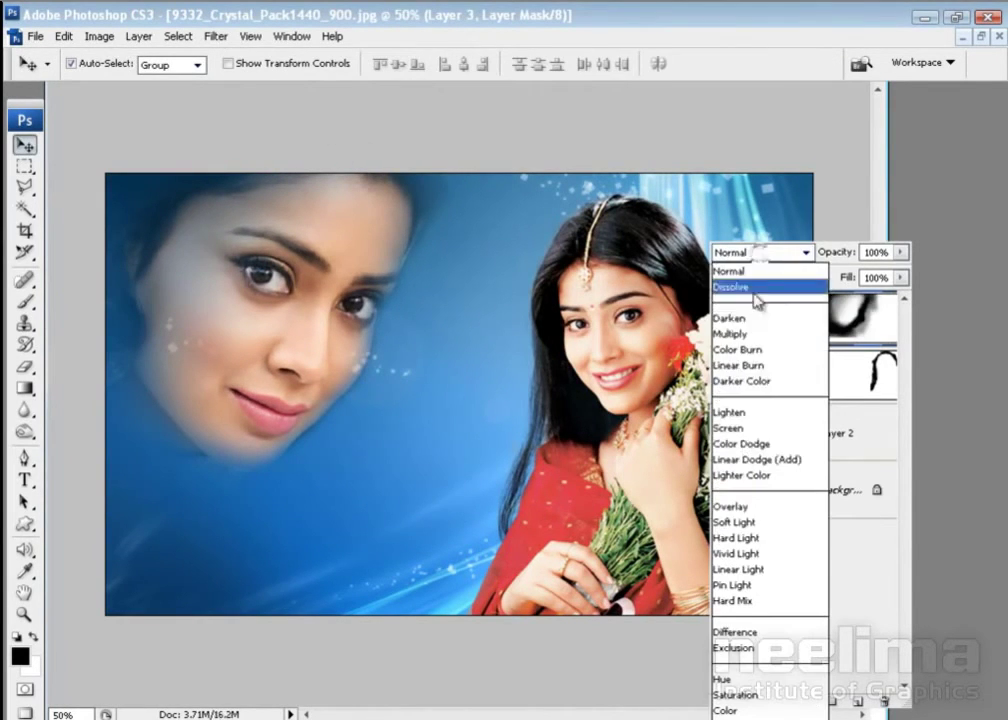
{"action": "left_click", "coordinate": [733, 506]}
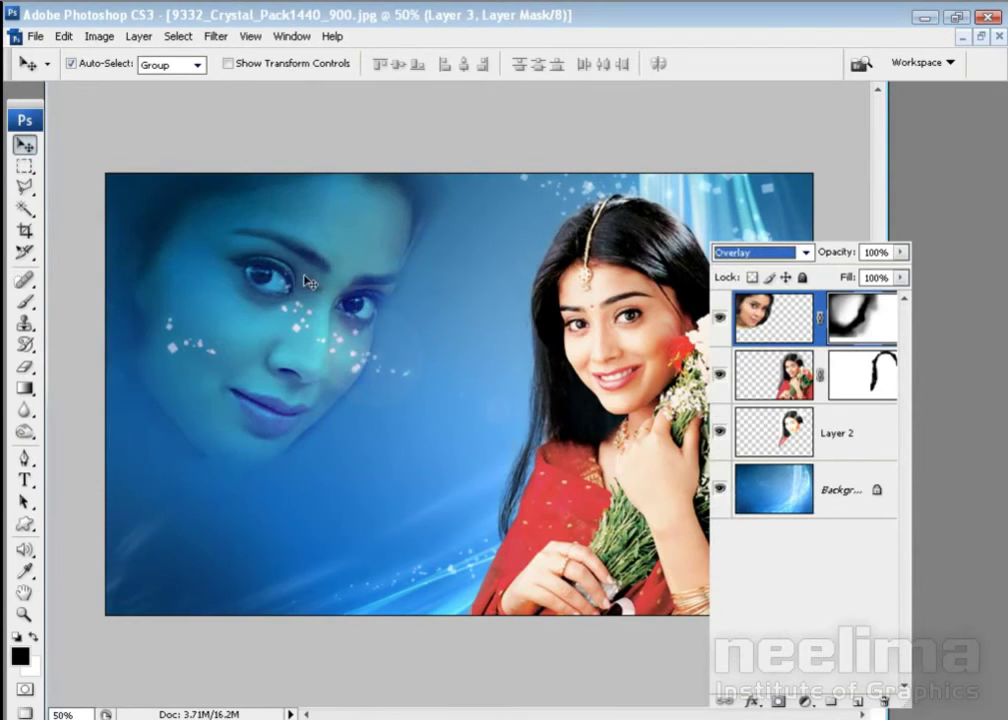
{"action": "left_click_drag", "start_coordinate": [308, 282], "coordinate": [288, 276]}
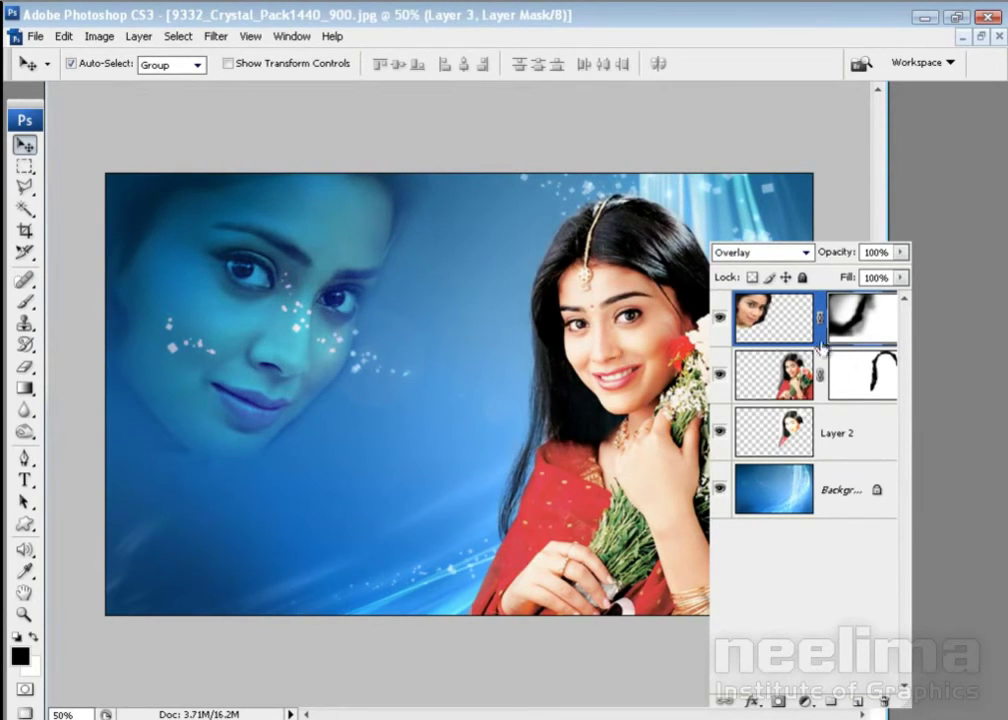
{"action": "left_click", "coordinate": [783, 512]}
- Clone away the chin ring mark and the cheek sparkle dots with an 80 brush at 100%
{"action": "key", "text": "s"}
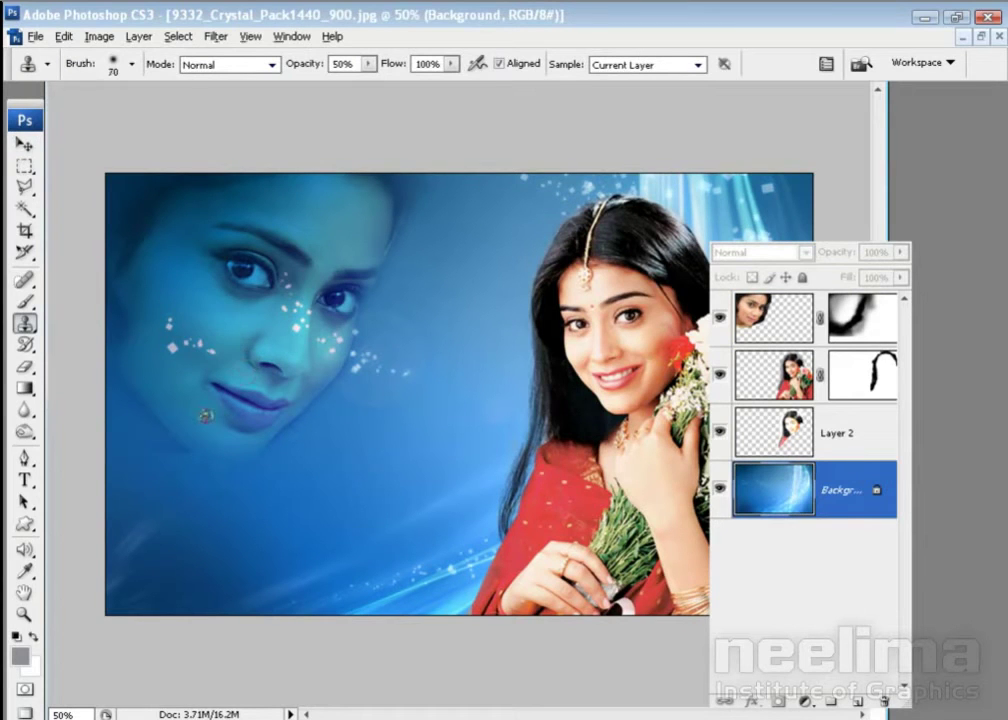
{"action": "mouse_move", "coordinate": [221, 358]}
{"action": "left_mouse_down"}
{"action": "mouse_move", "coordinate": [202, 340]}
{"action": "mouse_move", "coordinate": [176, 344]}
{"action": "mouse_move", "coordinate": [166, 329]}
{"action": "mouse_move", "coordinate": [199, 361]}
{"action": "left_mouse_up"}
{"action": "key", "text": "0"}
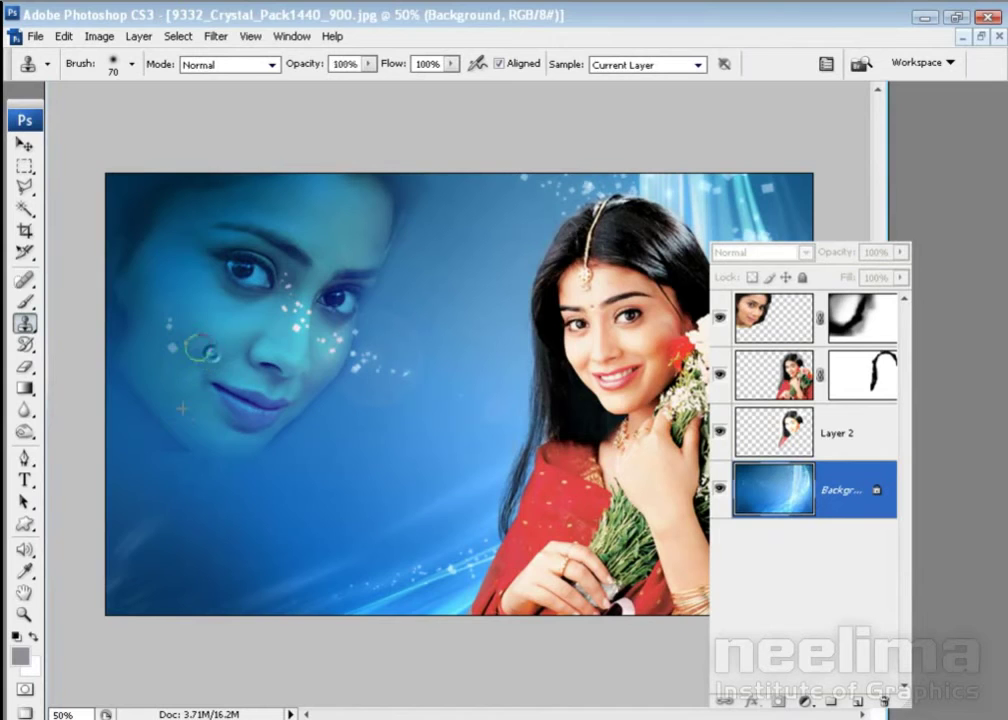
{"action": "key", "text": "bracketright"}
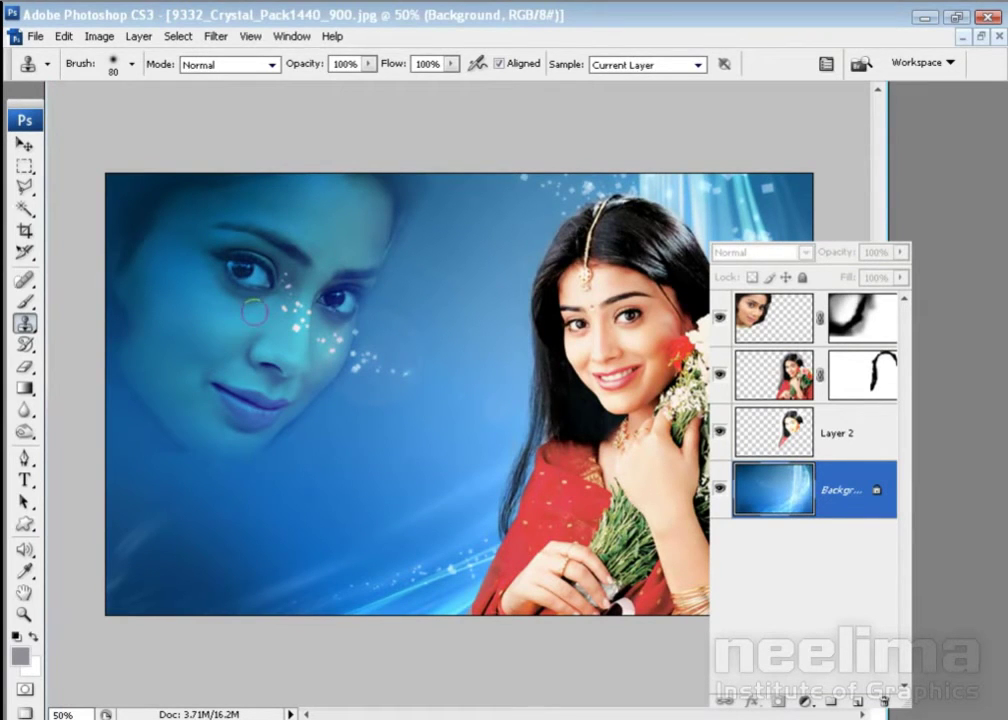
{"action": "left_click_drag", "start_coordinate": [295, 315], "coordinate": [430, 370]}
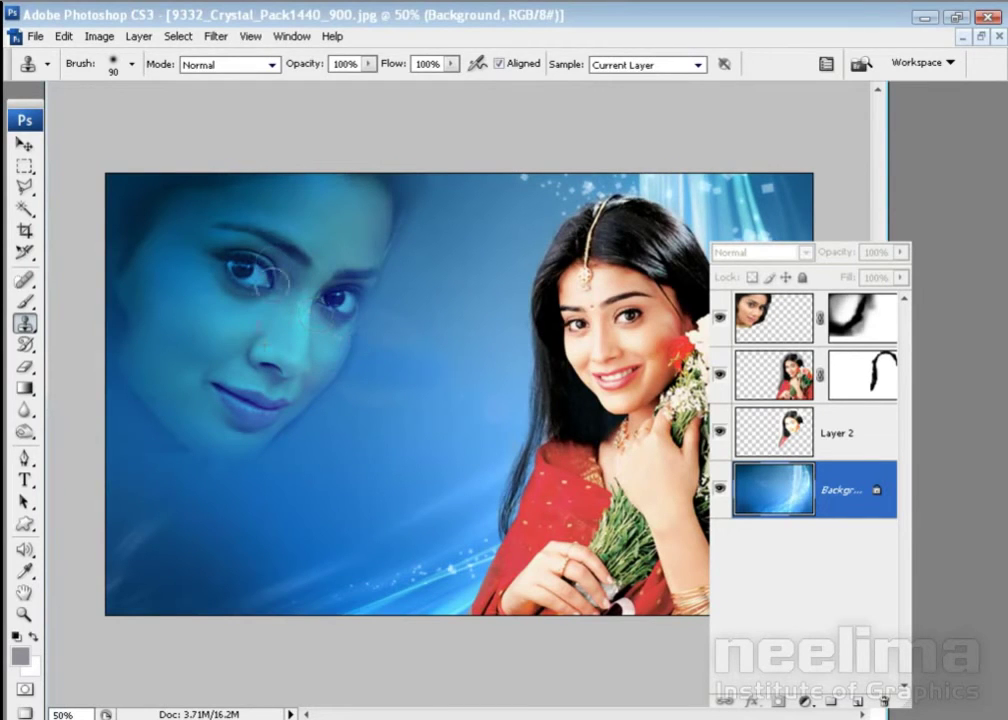
- Set the large face layer's blend mode to Soft Light
{"action": "key", "text": "v"}
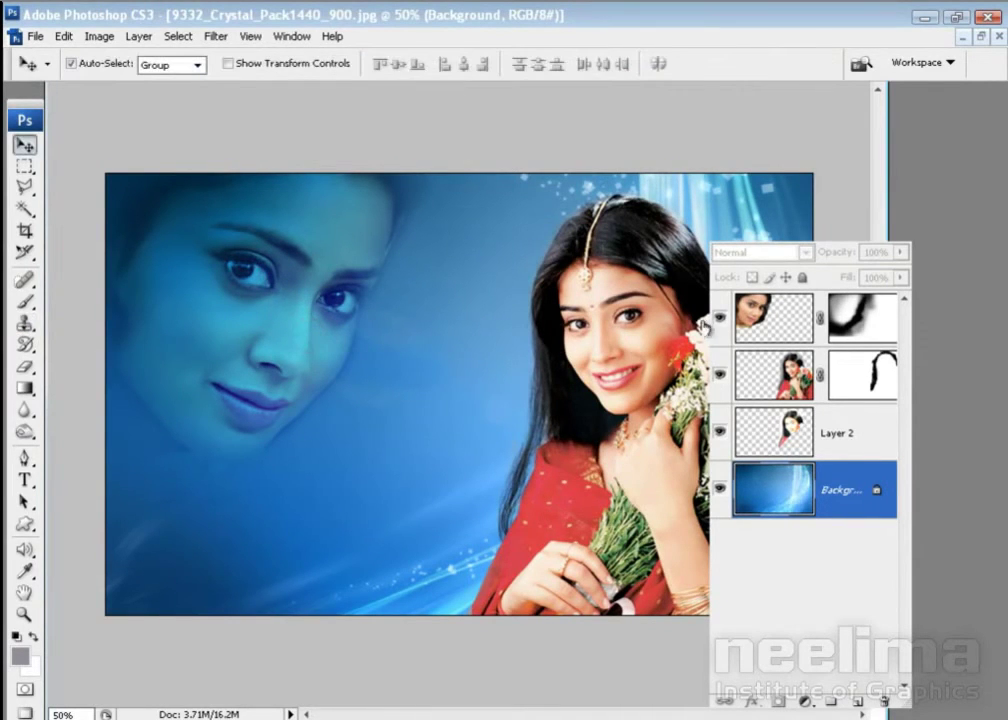
{"action": "left_click", "coordinate": [773, 325]}
{"action": "left_click", "coordinate": [760, 252]}
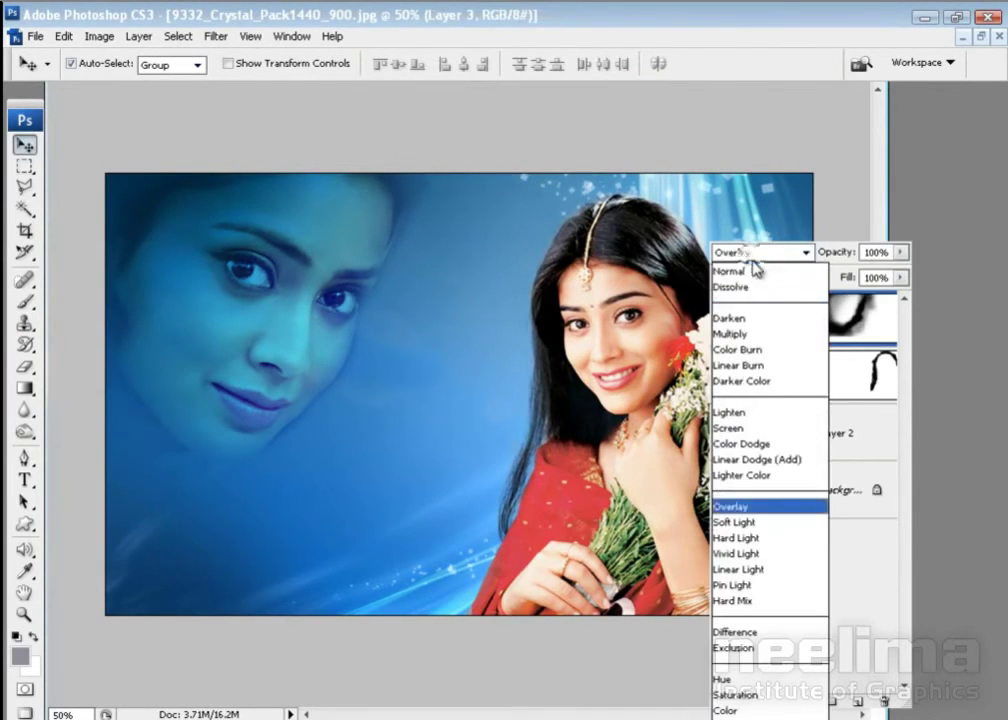
{"action": "left_click", "coordinate": [777, 522]}
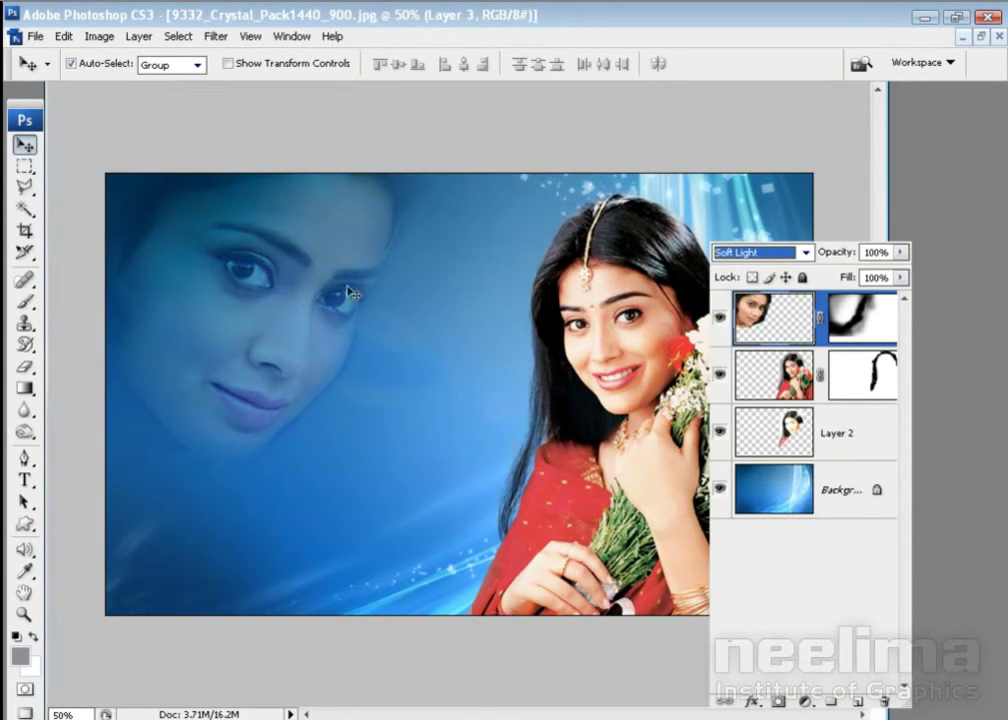
- Scale the large face up to 140% and zoom out to view the composition
{"action": "key", "text": "ctrl+t"}
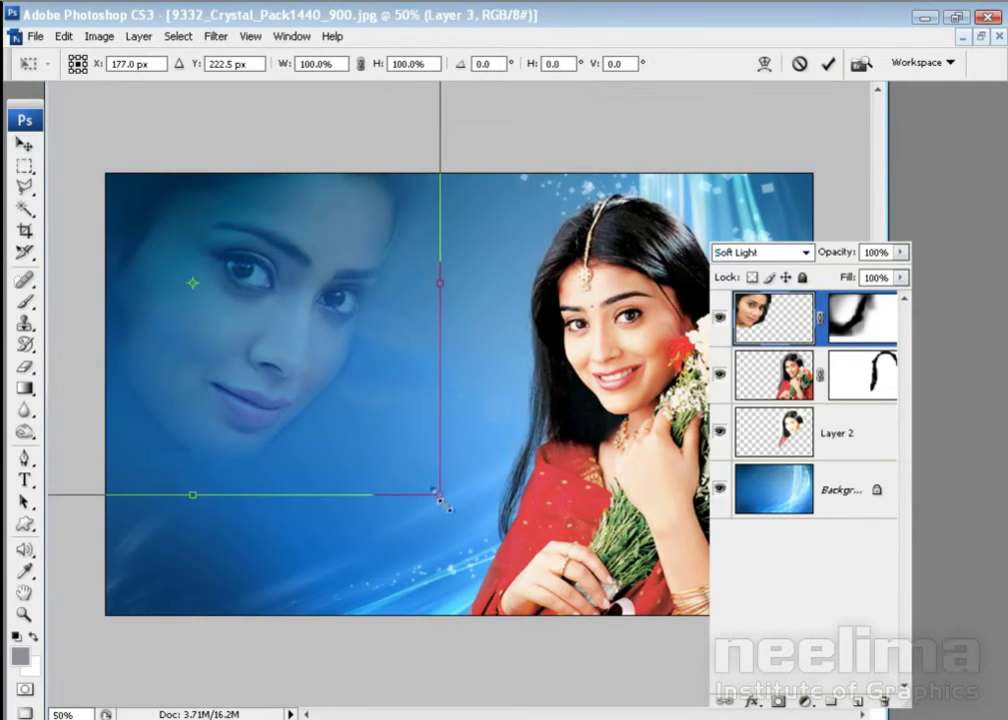
{"action": "left_click_drag", "start_coordinate": [437, 492], "coordinate": [487, 546]}
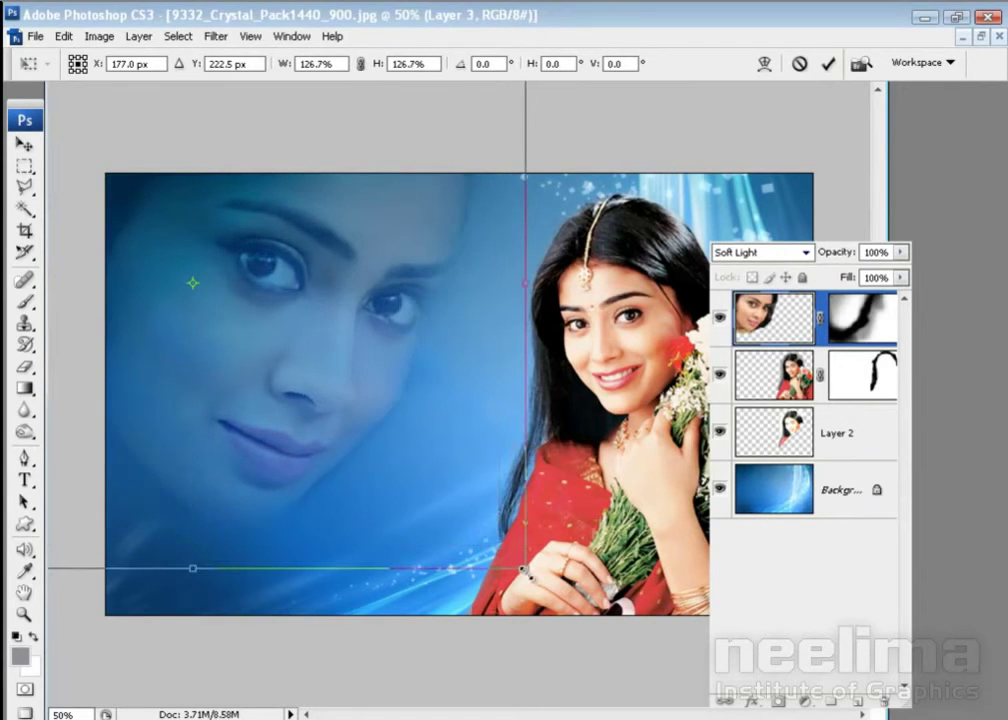
{"action": "left_click_drag", "start_coordinate": [514, 565], "coordinate": [518, 556]}
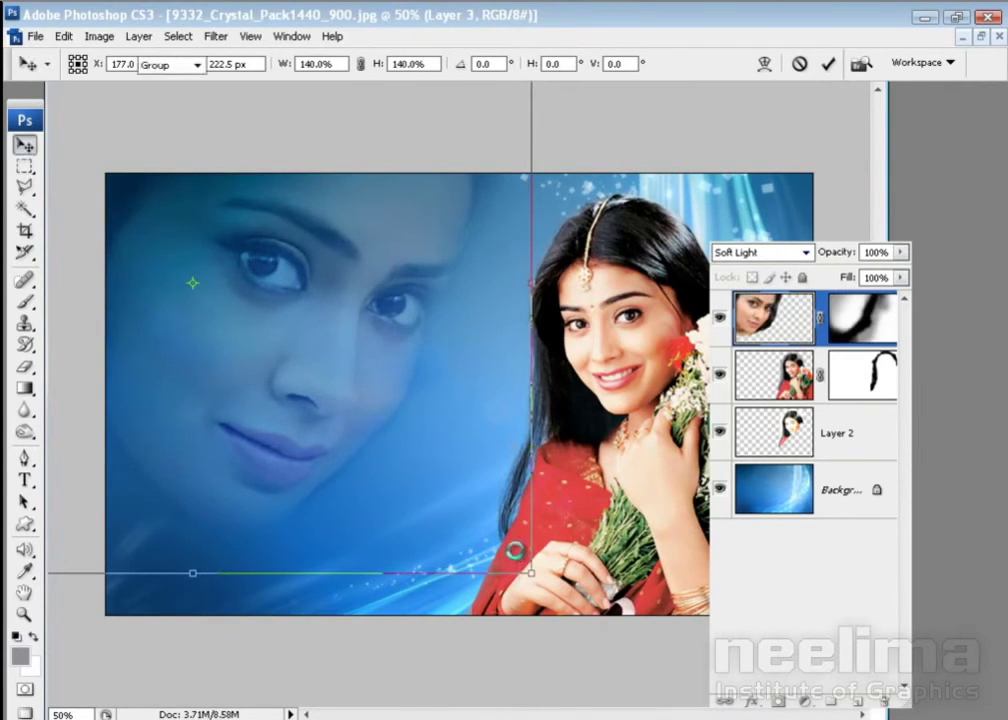
{"action": "key", "text": "Return"}
{"action": "key", "text": "ctrl+minus"}
{"action": "key", "text": "ctrl+minus"}
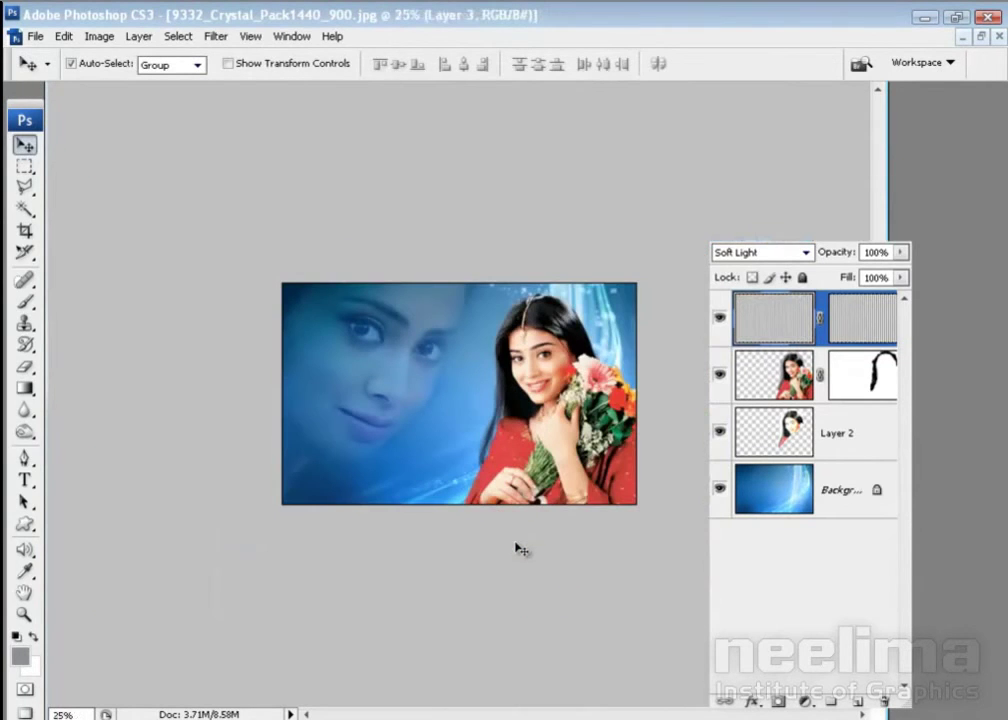
- Add a new layer above Background and set the gradient foreground colour to cyan C100 M0 Y0
{"action": "key", "text": "alt+comma"}
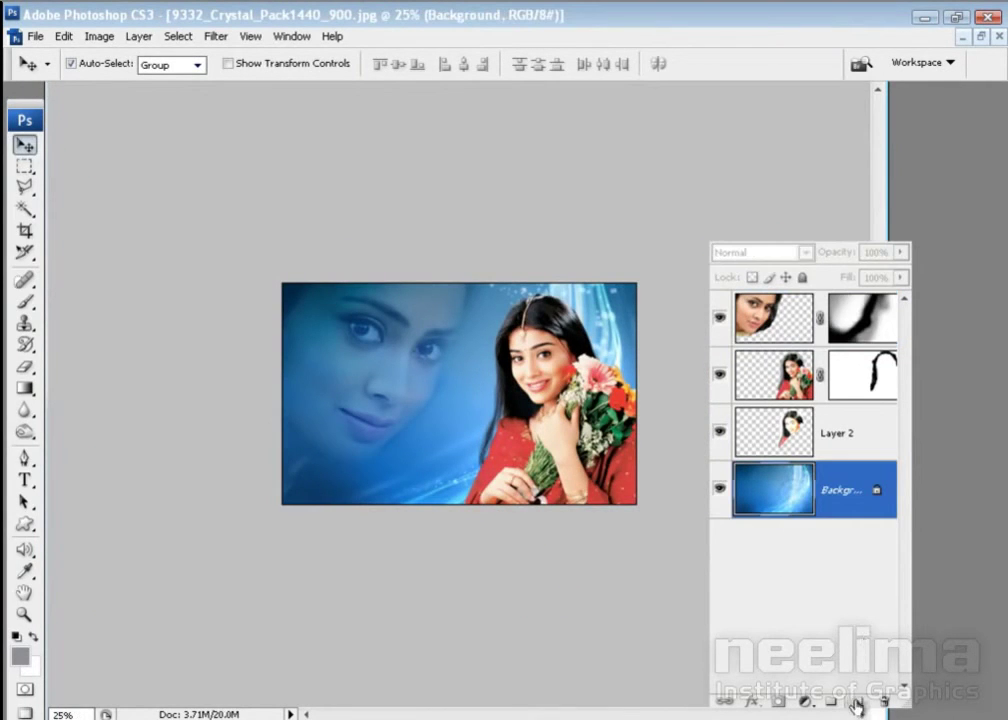
{"action": "key", "text": "ctrl+shift+alt+n"}
{"action": "key", "text": "b"}
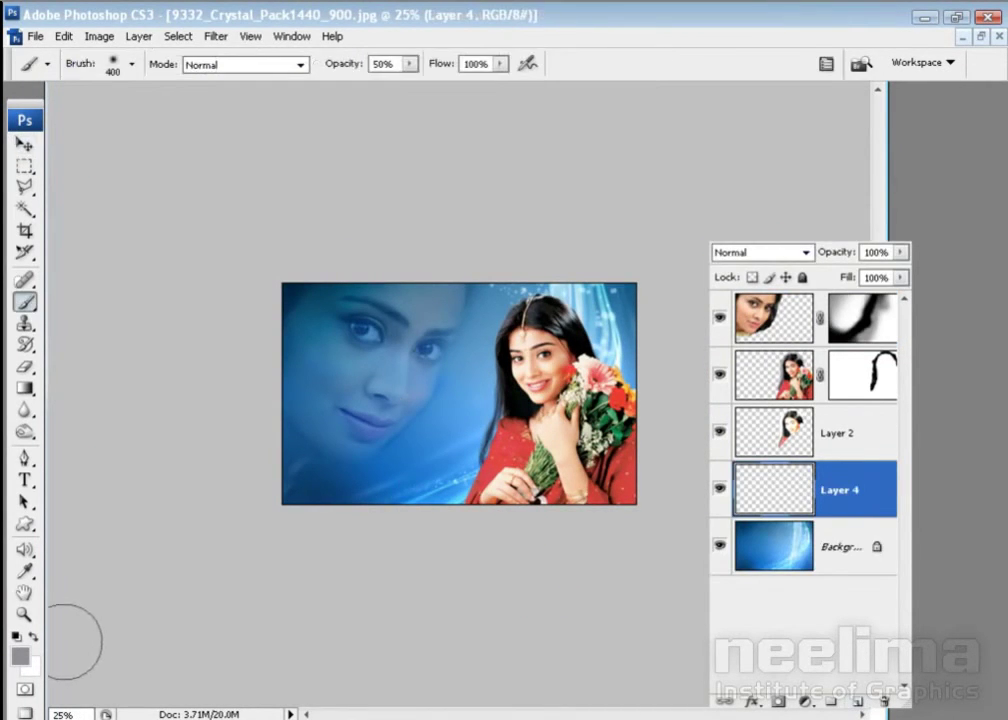
{"action": "key", "text": "g"}
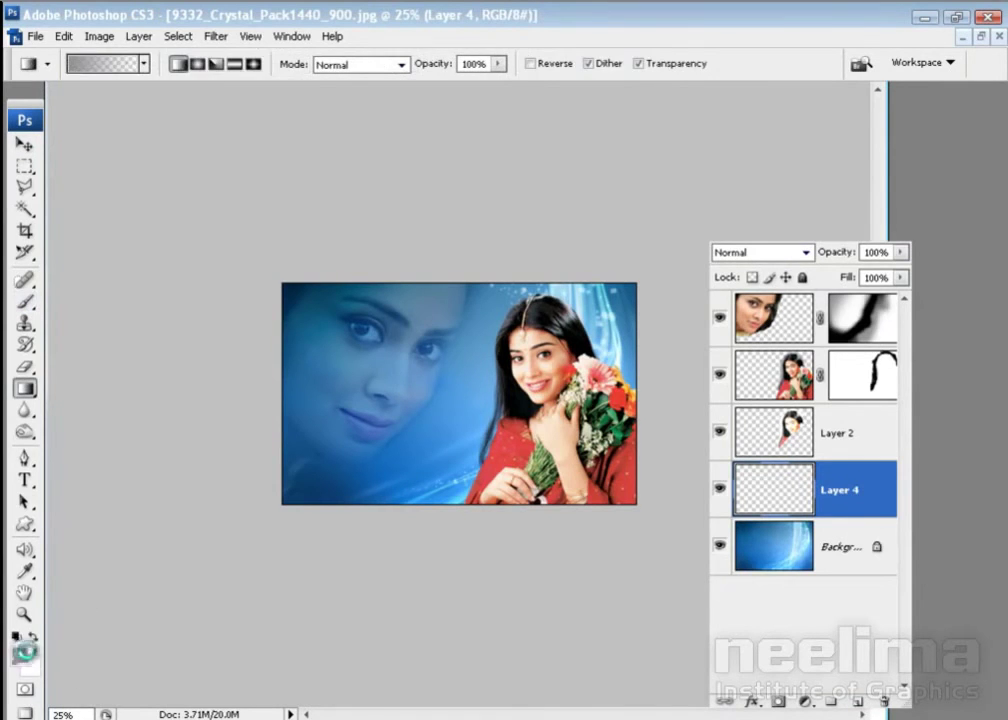
{"action": "left_click", "coordinate": [19, 655]}
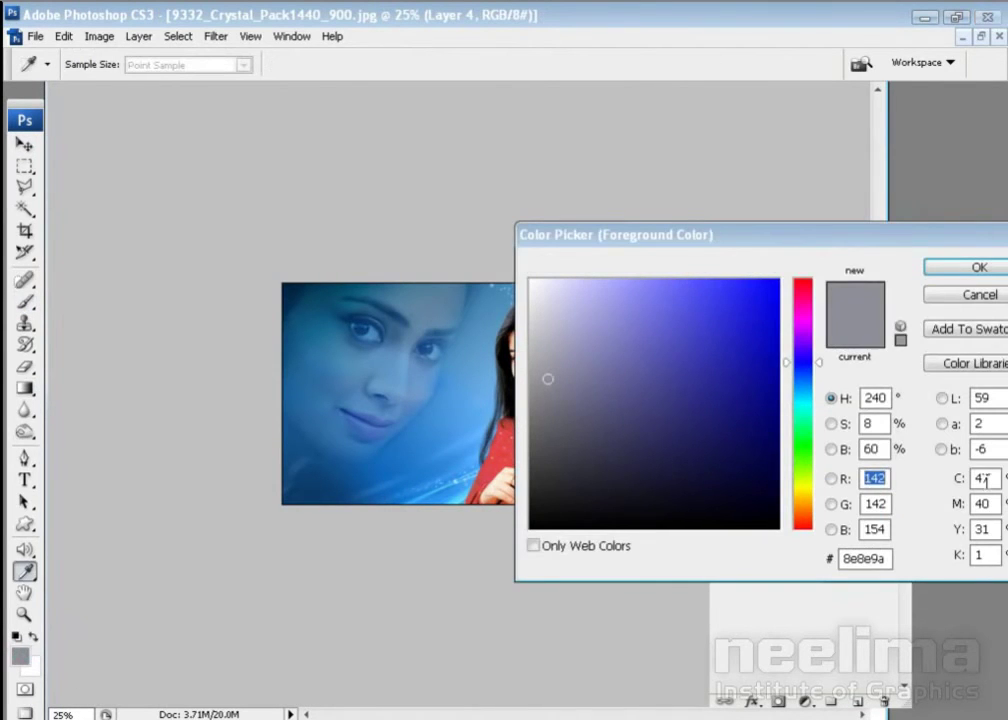
{"action": "left_click", "coordinate": [985, 479]}
{"action": "type", "text": "100"}
{"action": "key", "text": "Tab"}
{"action": "type", "text": "0"}
{"action": "key", "text": "Tab"}
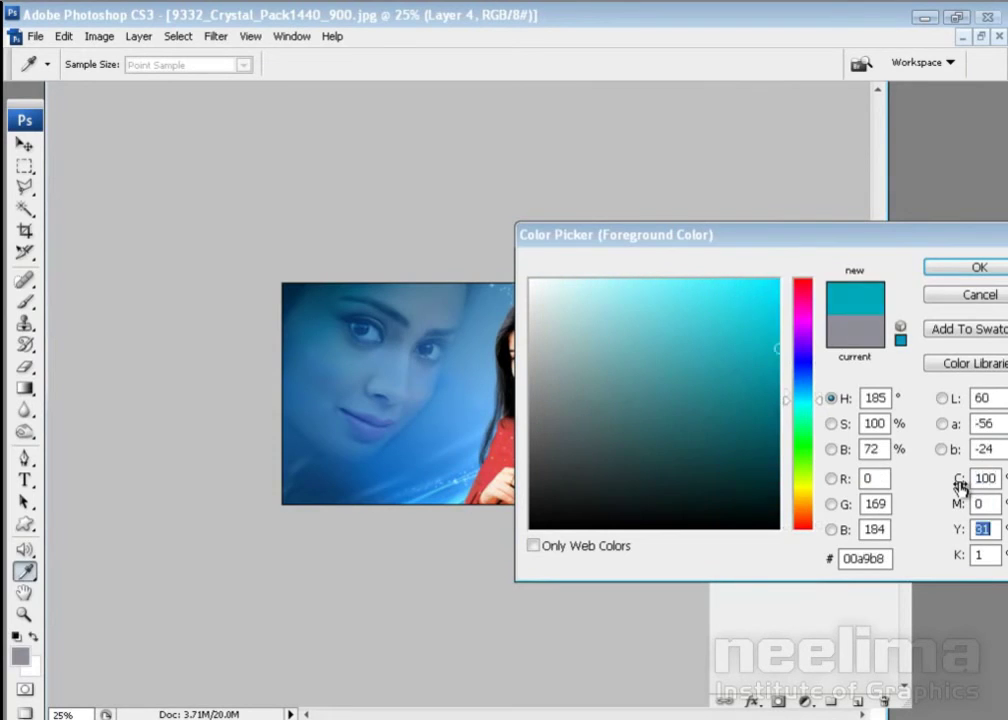
{"action": "type", "text": "0"}
{"action": "key", "text": "Tab"}
{"action": "key", "text": "Return"}
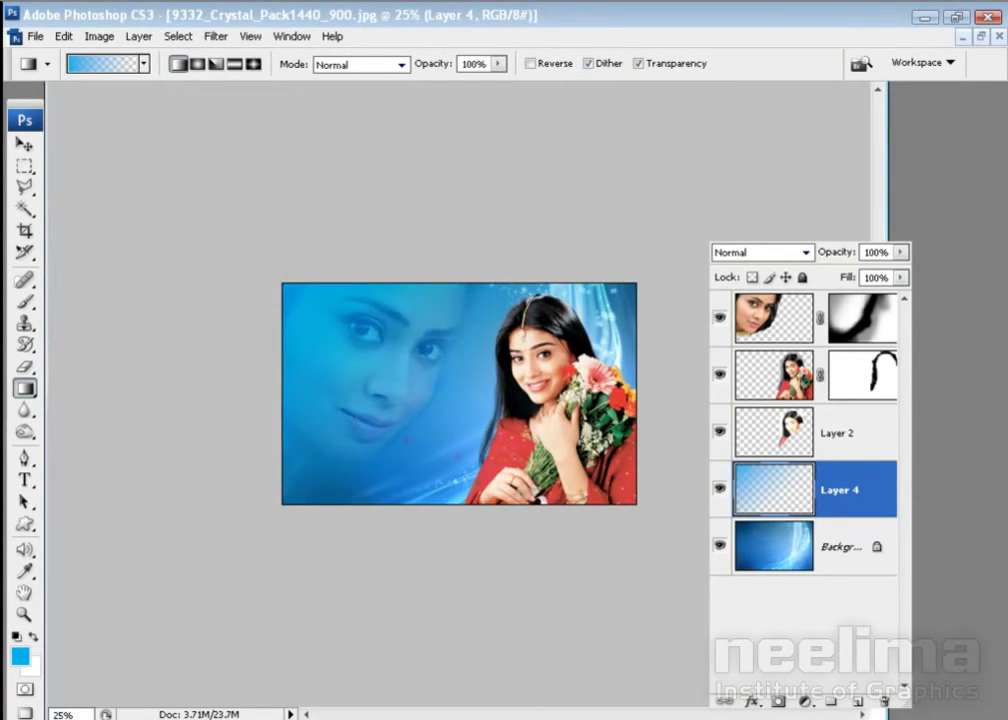
- Shift the gradient's hue to a deeper blue (+30), undoing the first green attempt
{"action": "key", "text": "v"}
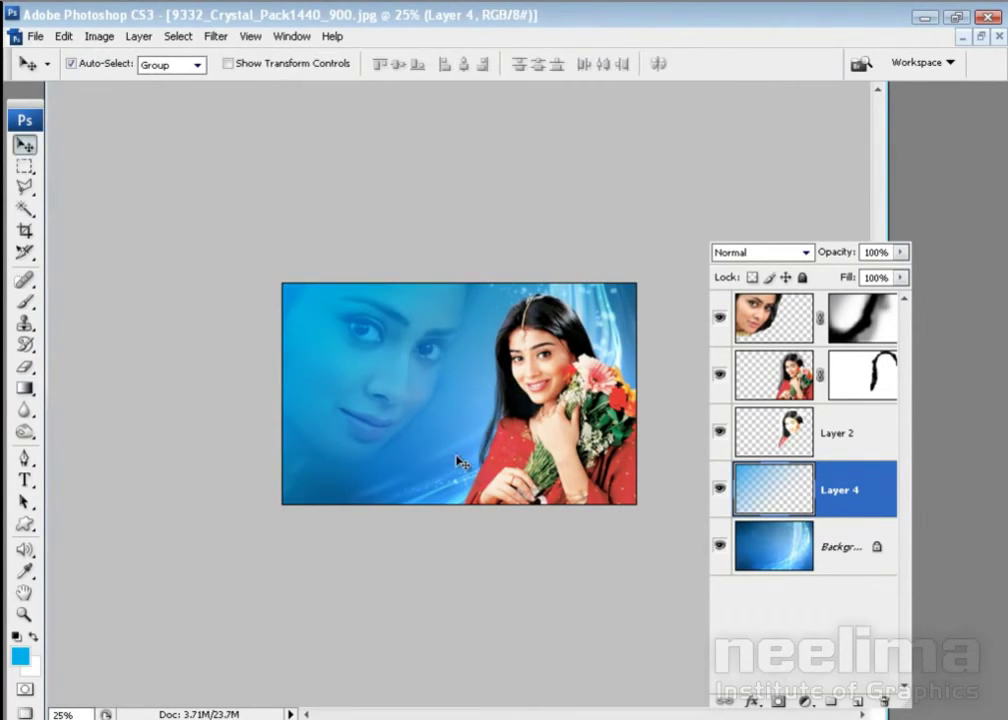
{"action": "key", "text": "ctrl+u"}
{"action": "mouse_move", "coordinate": [747, 183]}
{"action": "left_mouse_down"}
{"action": "mouse_move", "coordinate": [848, 188]}
{"action": "mouse_move", "coordinate": [665, 188]}
{"action": "mouse_move", "coordinate": [712, 194]}
{"action": "mouse_move", "coordinate": [693, 193]}
{"action": "left_mouse_up"}
{"action": "left_click", "coordinate": [938, 137]}
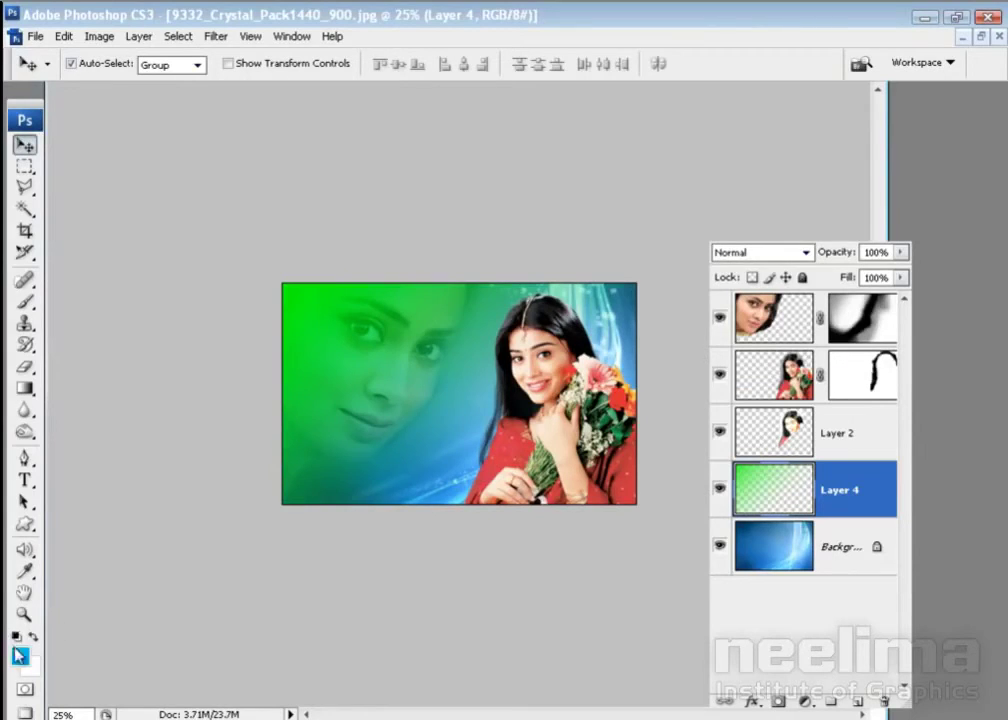
{"action": "key", "text": "ctrl+z"}
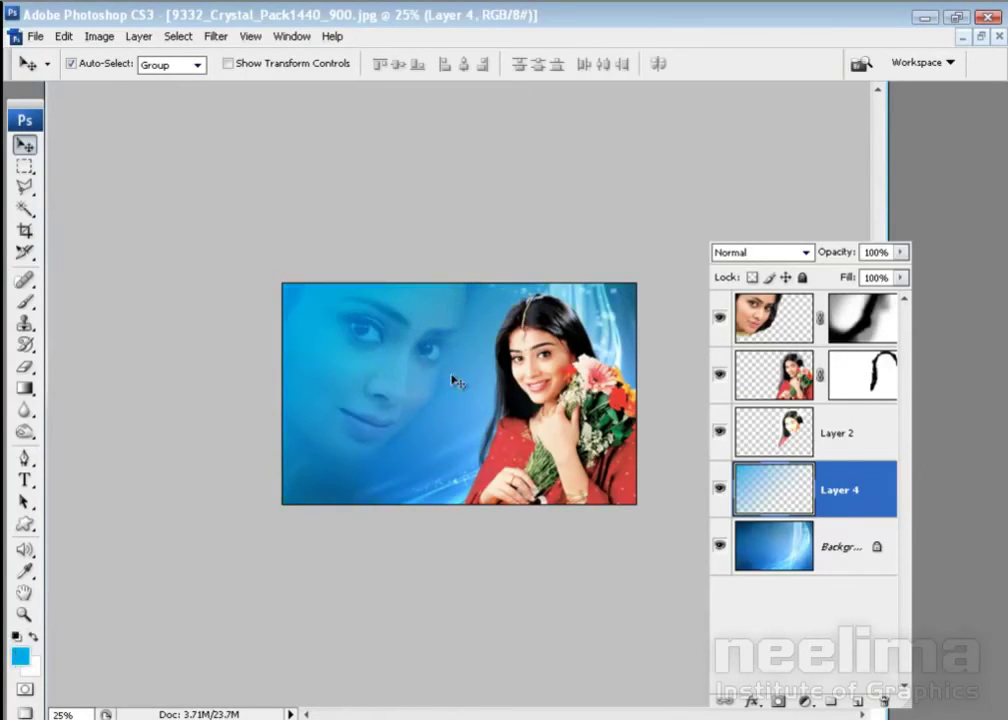
{"action": "key", "text": "ctrl+u"}
{"action": "mouse_move", "coordinate": [747, 182]}
{"action": "left_mouse_down"}
{"action": "mouse_move", "coordinate": [776, 183]}
{"action": "mouse_move", "coordinate": [760, 186]}
{"action": "left_mouse_up"}
{"action": "left_click", "coordinate": [941, 137]}
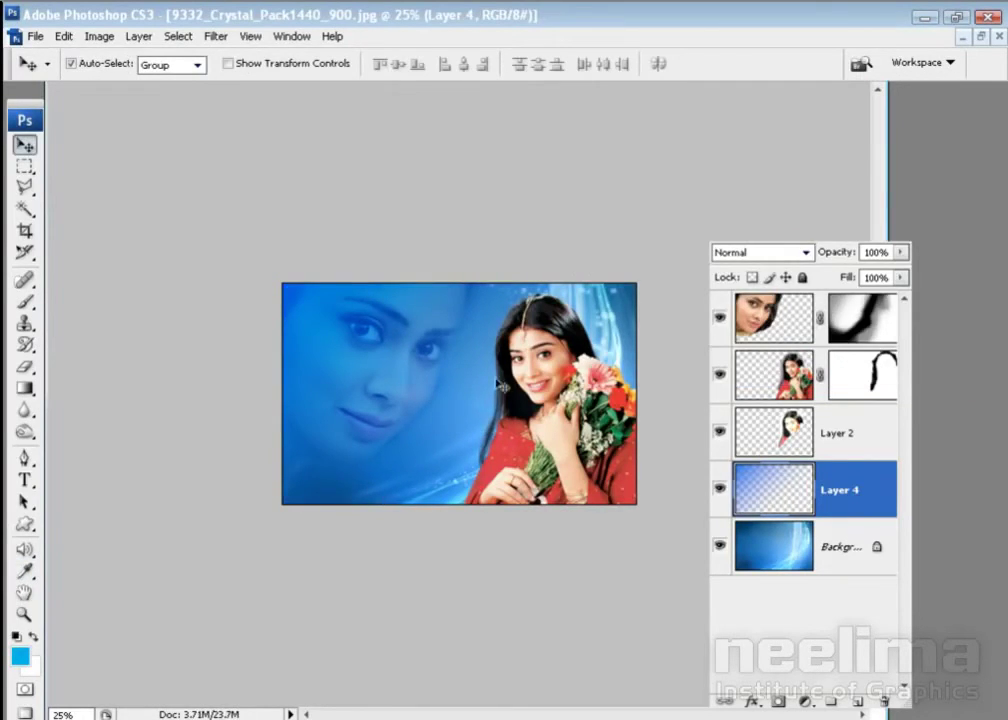
- Preview the composition without panels, then draw a small elliptical selection on the forehead
{"action": "key", "text": "ctrl+minus"}
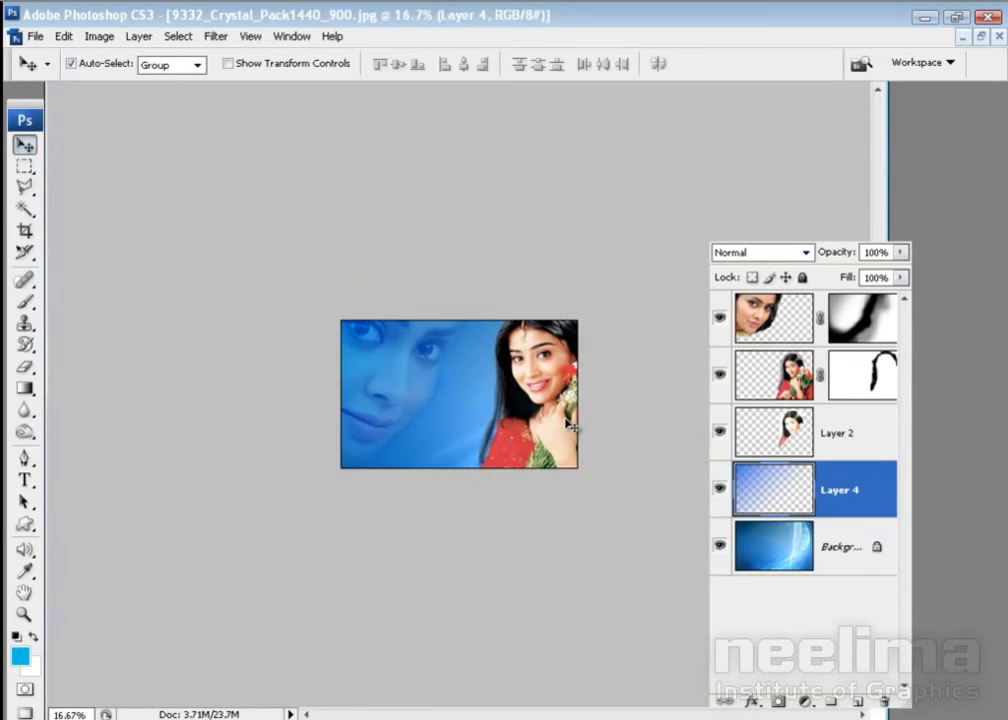
{"action": "key", "text": "ctrl+plus"}
{"action": "key", "text": "ctrl+plus"}
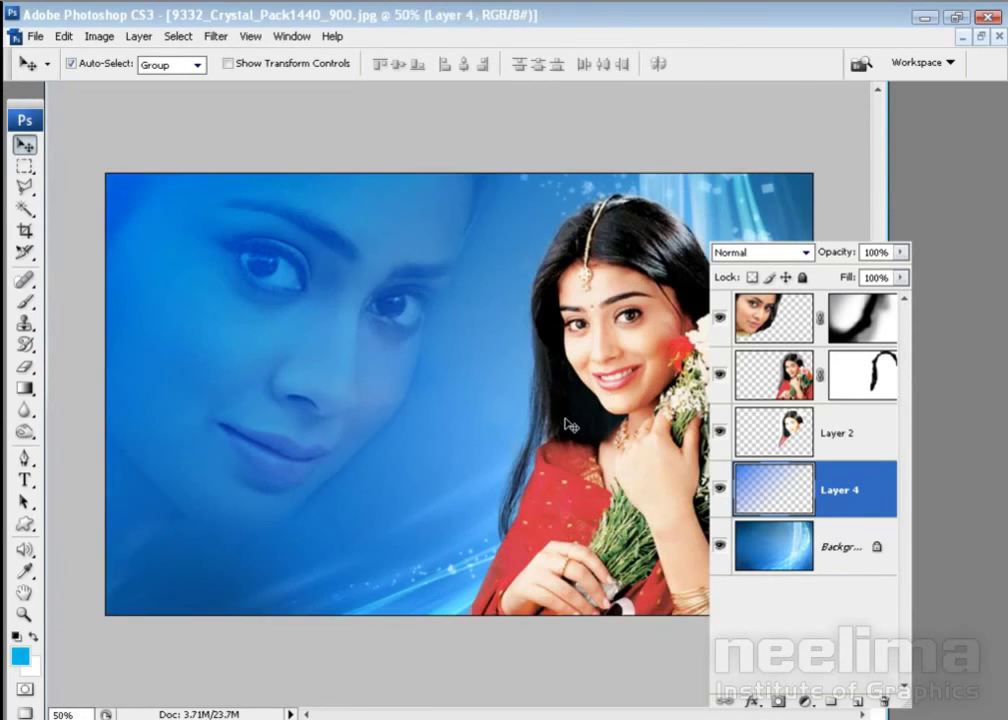
{"action": "key", "text": "Tab"}
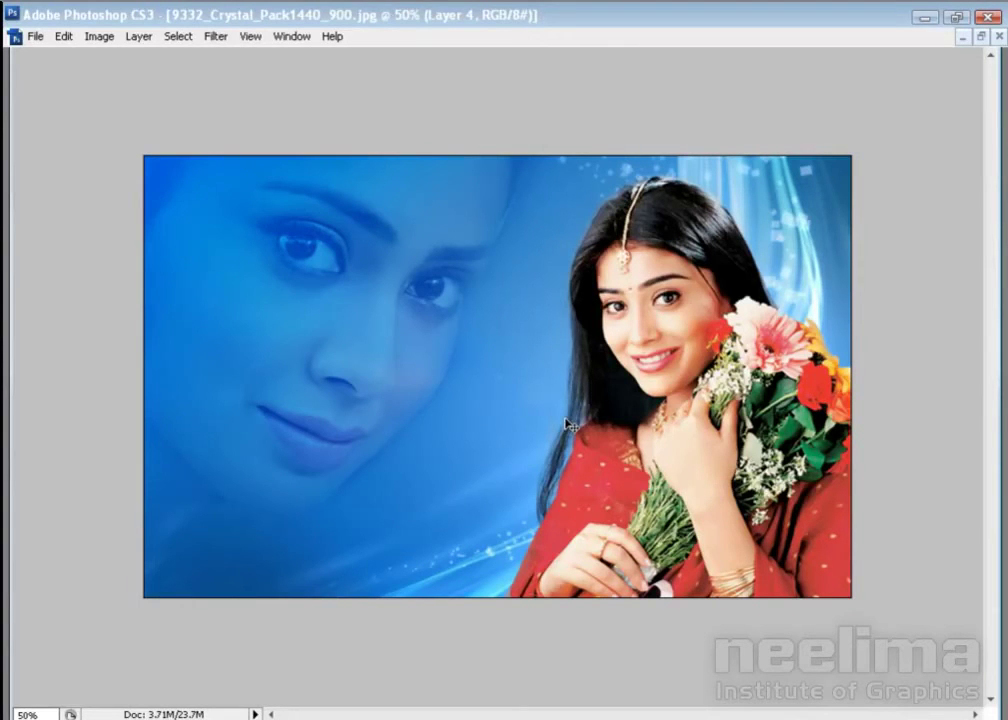
{"action": "key", "text": "Tab"}
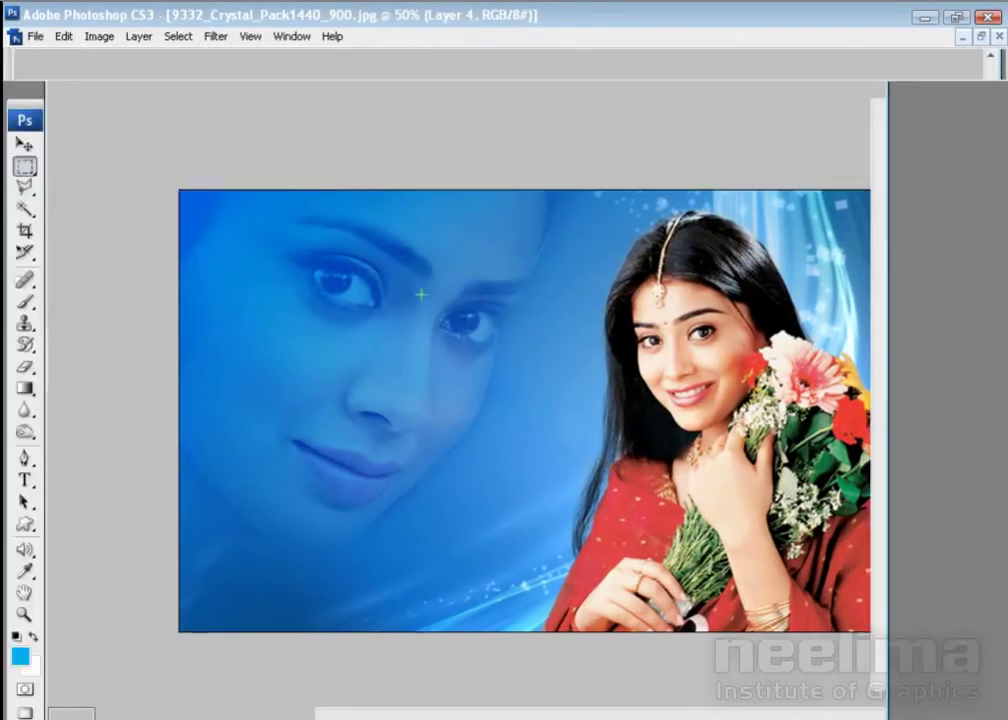
{"action": "right_click", "coordinate": [25, 166]}
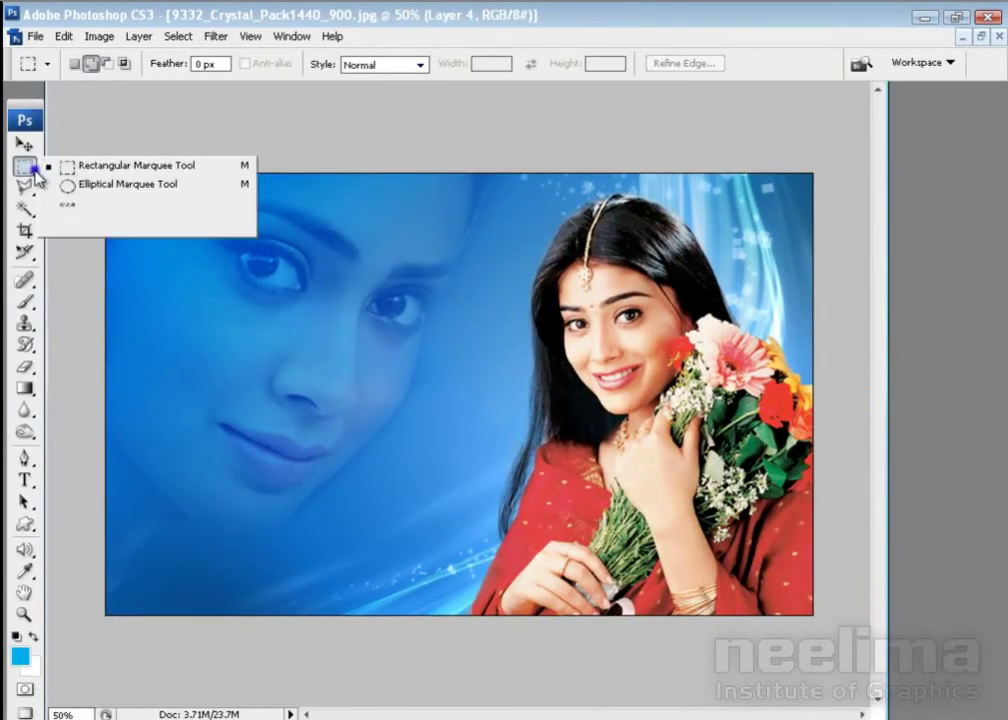
{"action": "left_click", "coordinate": [128, 182]}
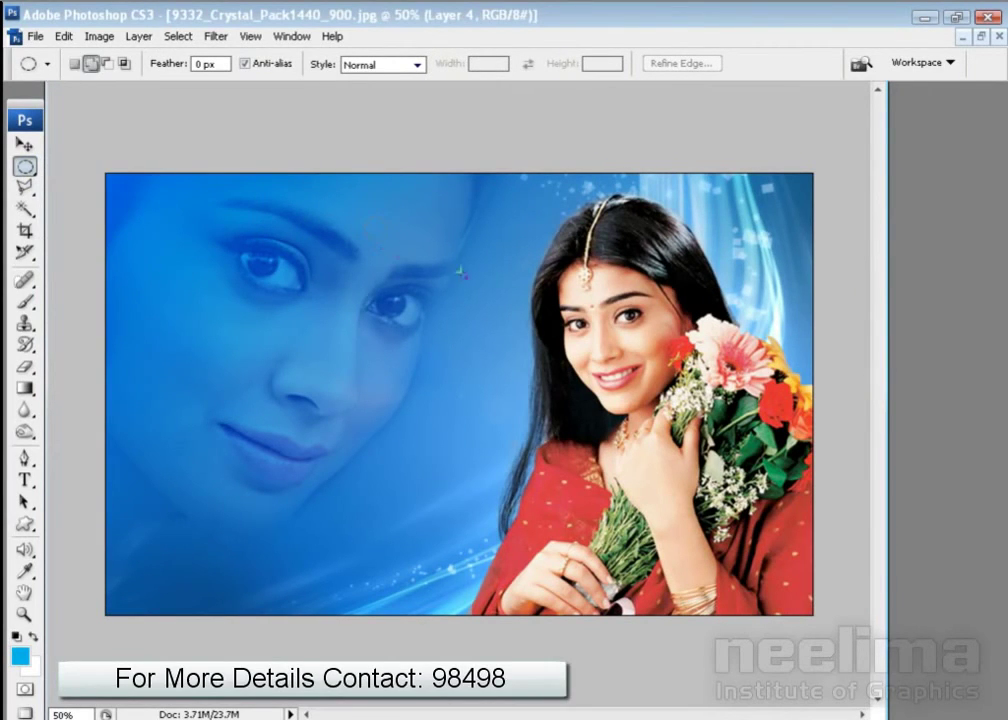
{"action": "left_click_drag", "start_coordinate": [363, 217], "coordinate": [385, 239]}
- Add a new empty layer above the gradient and feather the selection by 1 pixel
{"action": "key", "text": "F7"}
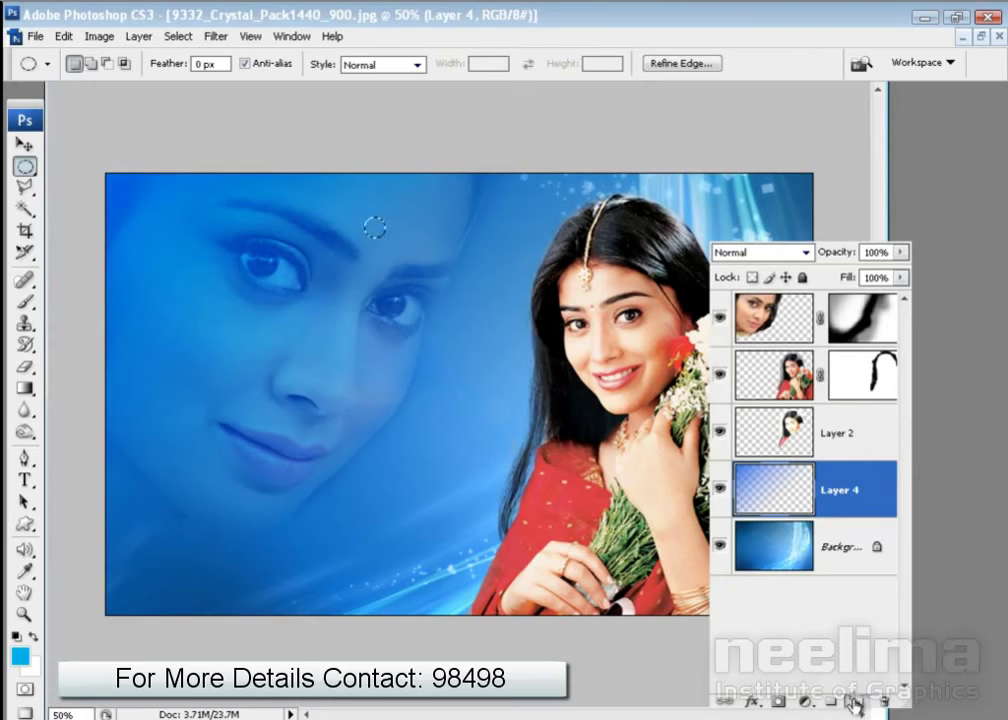
{"action": "left_click", "coordinate": [857, 699]}
{"action": "key", "text": "ctrl+alt+d"}
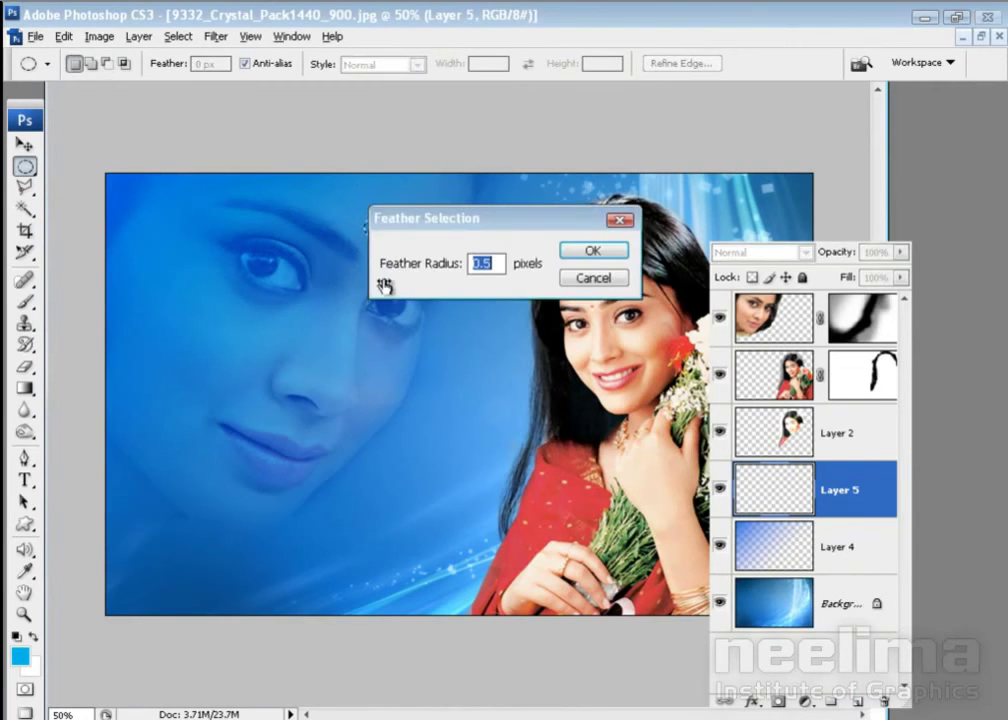
{"action": "left_click", "coordinate": [185, 40]}
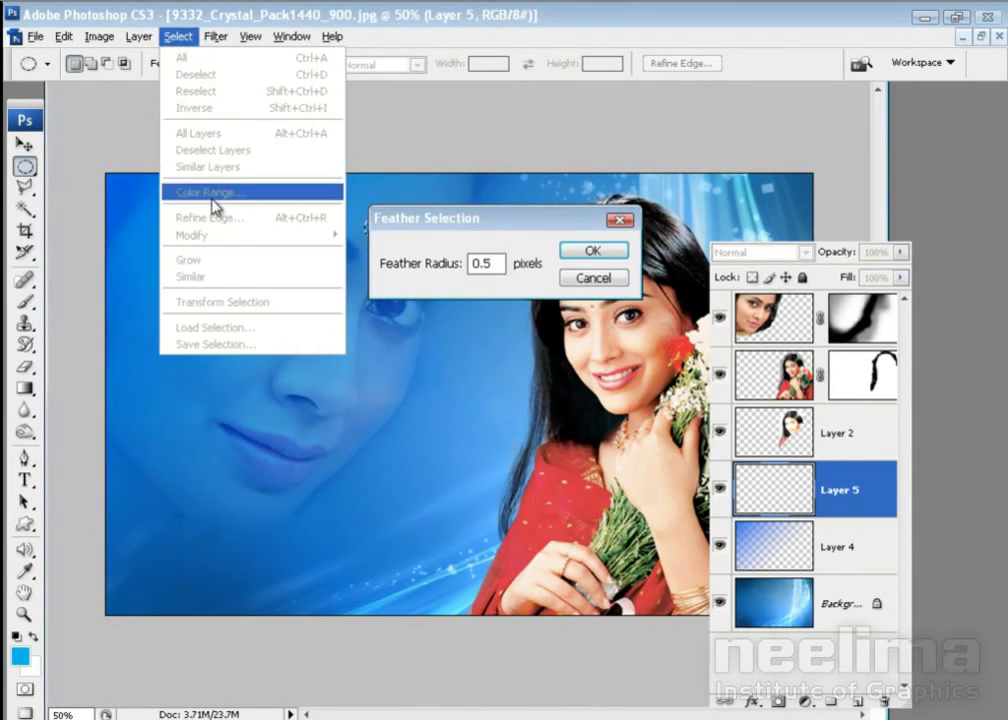
{"action": "left_click", "coordinate": [501, 264]}
{"action": "left_click_drag", "start_coordinate": [501, 264], "coordinate": [455, 270]}
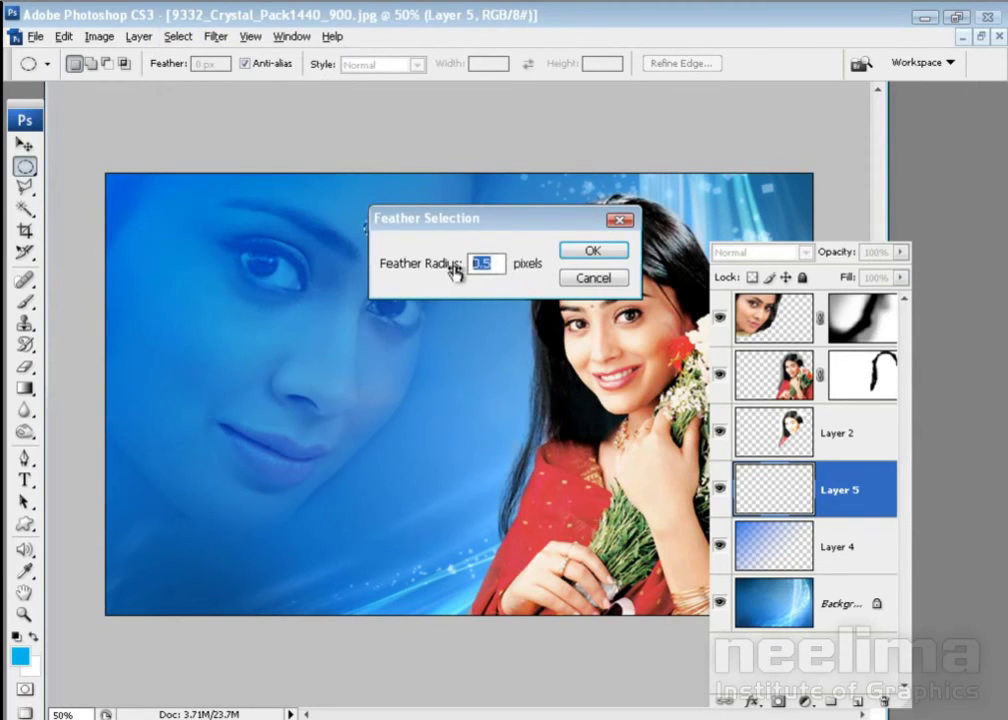
{"action": "type", "text": "1"}
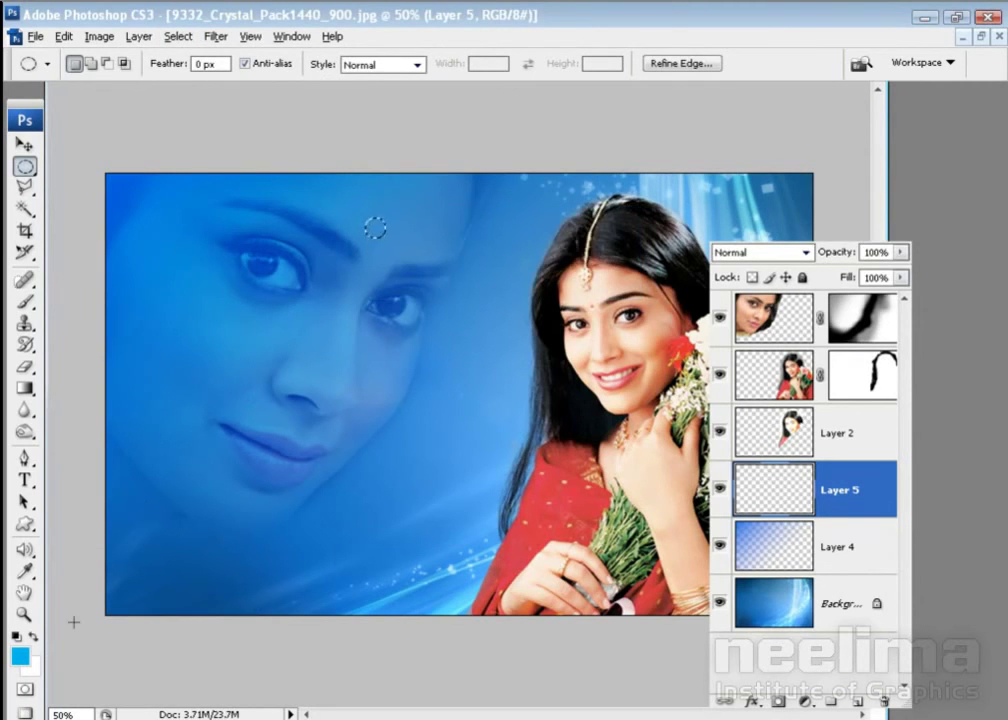
- Fill the small circular selection with dark blue and deselect it
{"action": "left_click", "coordinate": [19, 655]}
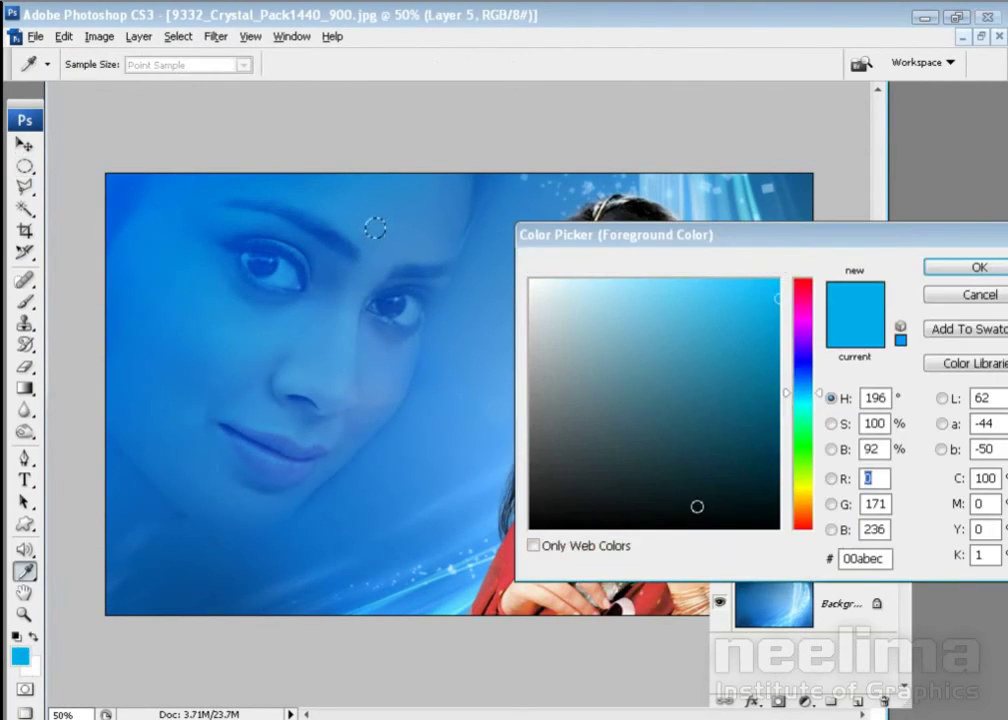
{"action": "left_click", "coordinate": [778, 347]}
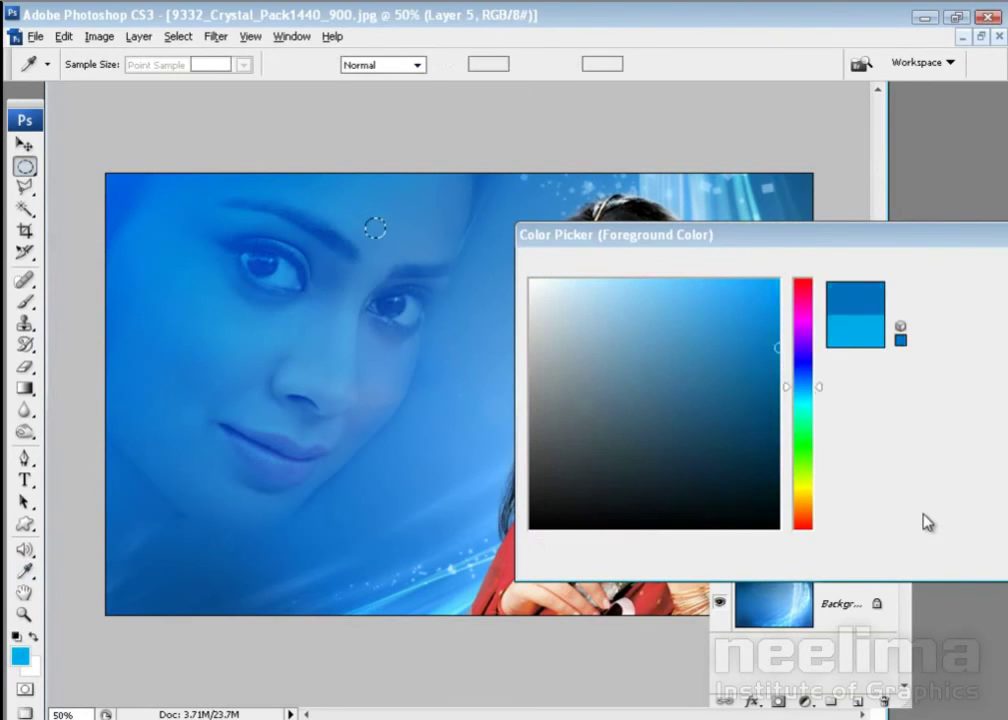
{"action": "key", "text": "Return"}
{"action": "key", "text": "alt+BackSpace"}
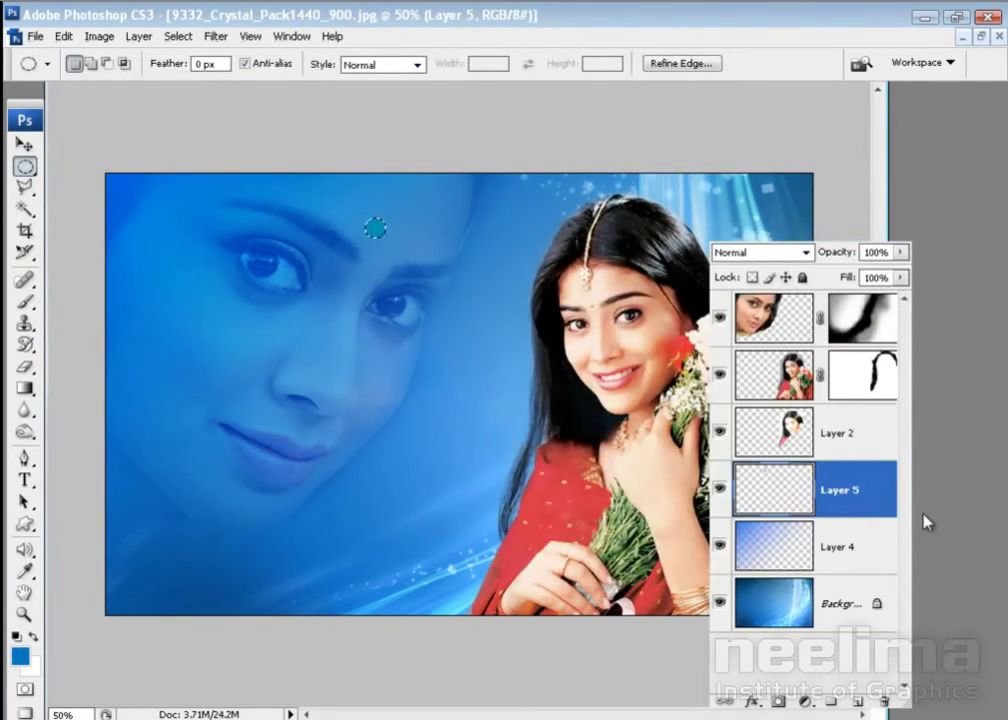
{"action": "key", "text": "ctrl+d"}
- Recolour the forehead dot dark red
{"action": "key", "text": "v"}
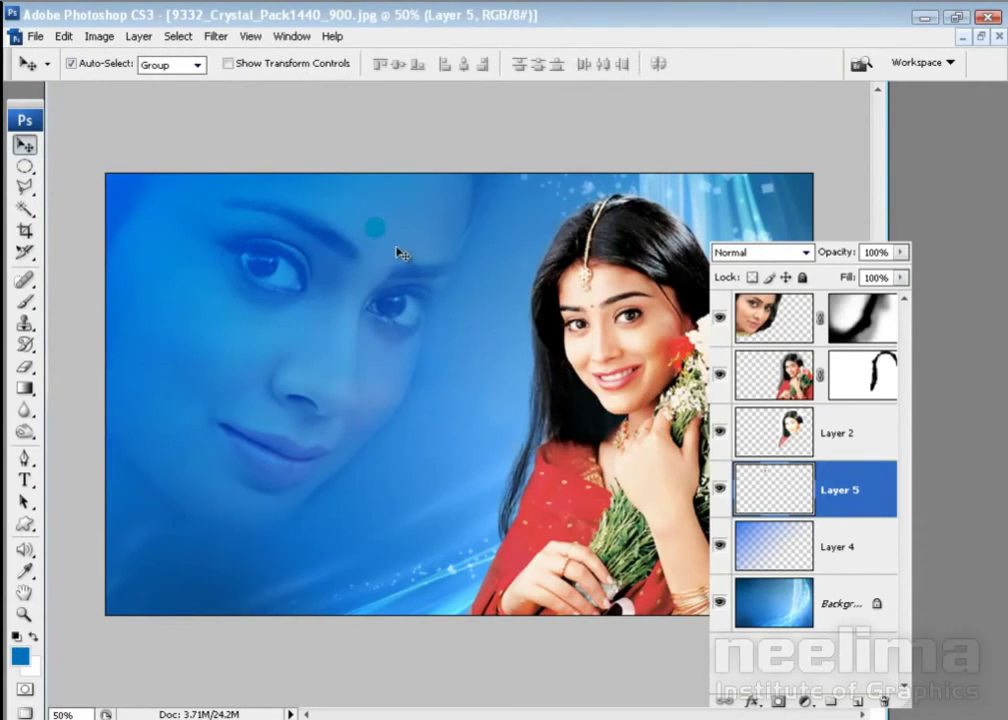
{"action": "key", "text": "d"}
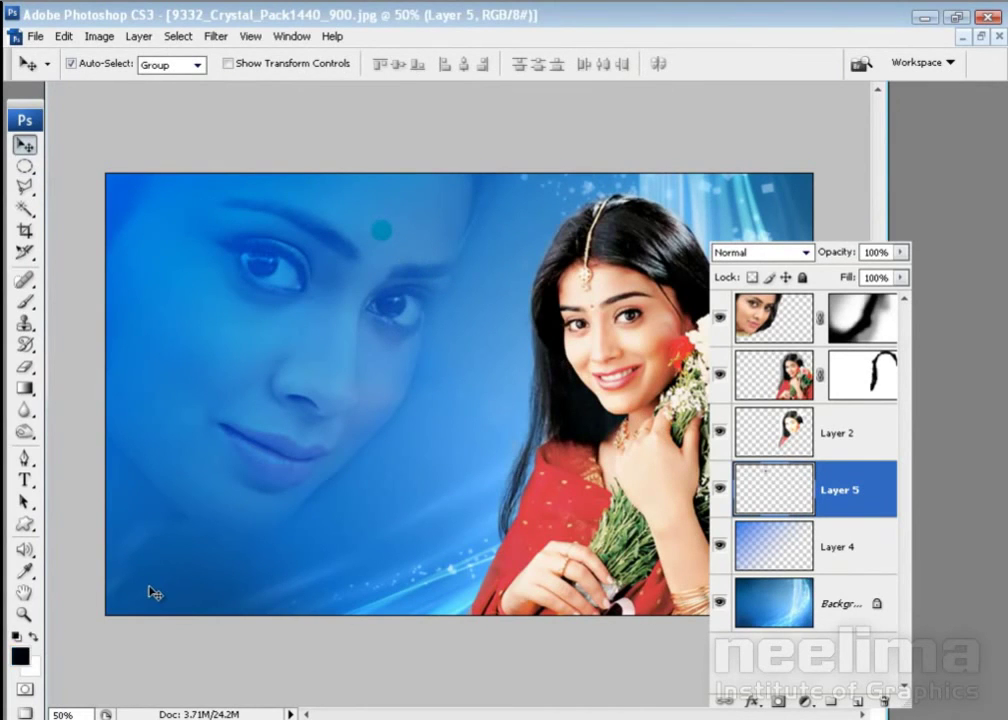
{"action": "left_click", "coordinate": [19, 655]}
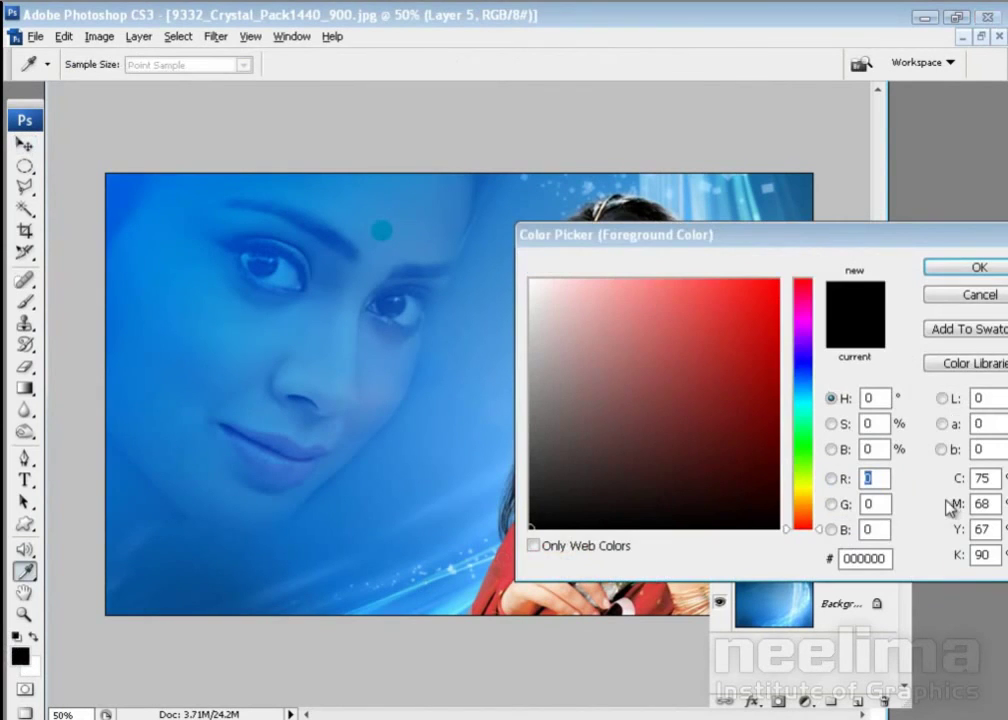
{"action": "type", "text": "100"}
{"action": "key", "text": "Return"}
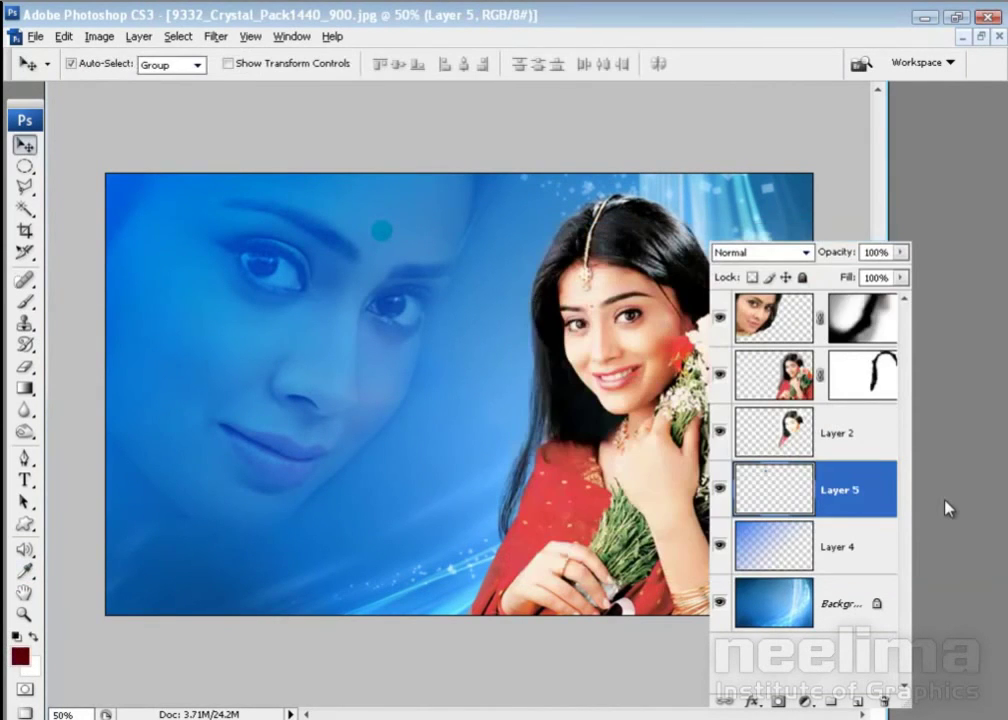
{"action": "key", "text": "shift+alt+BackSpace"}
- Shift the dot's hue by -111 and shrink it to about 60%
{"action": "key", "text": "ctrl+u"}
{"action": "mouse_move", "coordinate": [748, 181]}
{"action": "left_mouse_down"}
{"action": "mouse_move", "coordinate": [846, 187]}
{"action": "mouse_move", "coordinate": [666, 187]}
{"action": "mouse_move", "coordinate": [686, 188]}
{"action": "mouse_move", "coordinate": [677, 186]}
{"action": "left_mouse_up"}
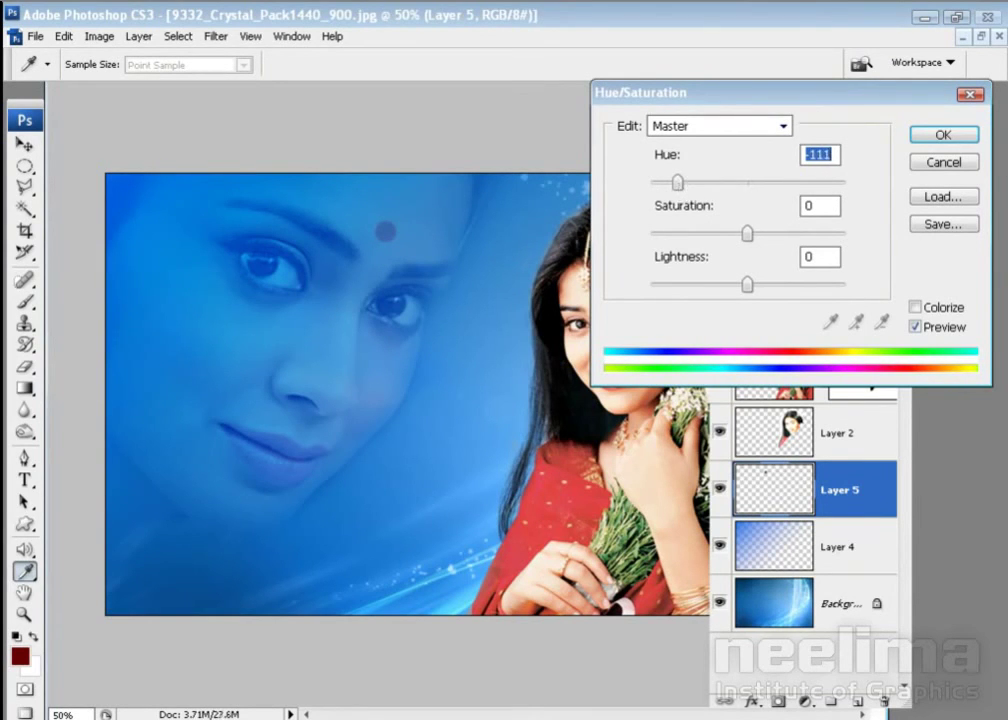
{"action": "left_click", "coordinate": [940, 137]}
{"action": "key", "text": "v"}
{"action": "key", "text": "ctrl+t"}
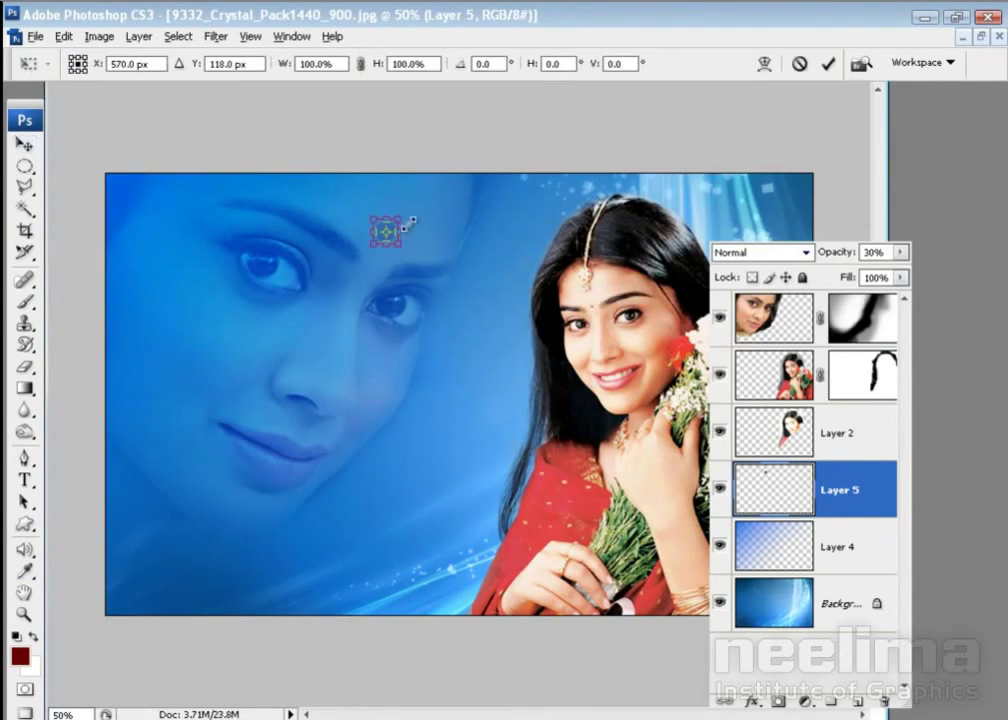
{"action": "left_click_drag", "start_coordinate": [406, 222], "coordinate": [396, 257]}
{"action": "key", "text": "Return"}
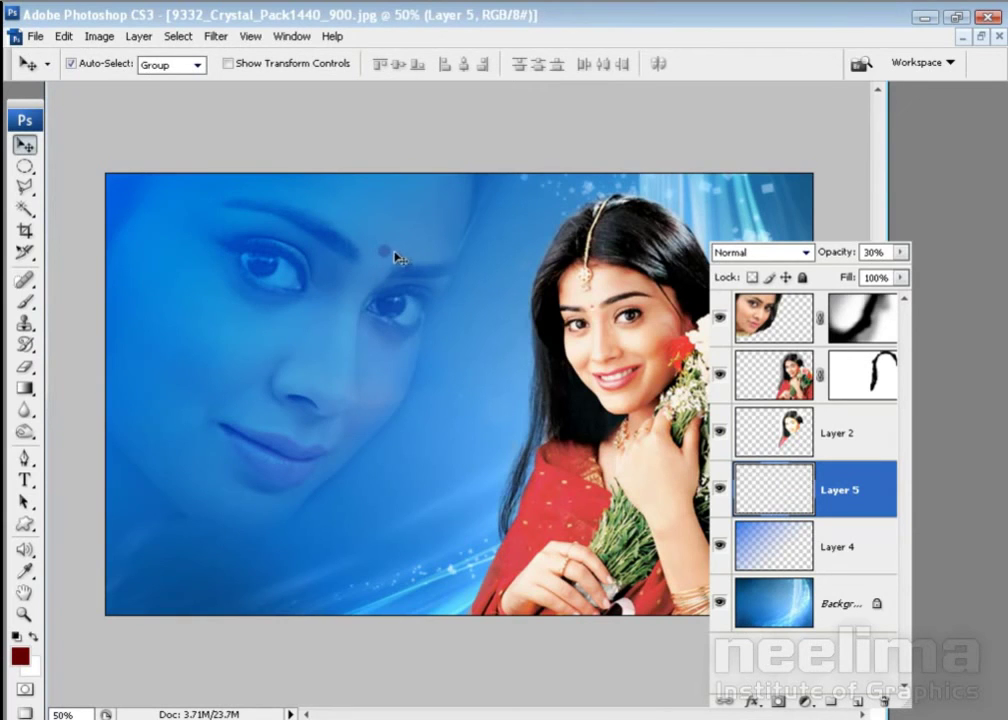
- Draw a fleur-de-lis custom shape on the large face's left cheek
{"action": "key", "text": "u"}
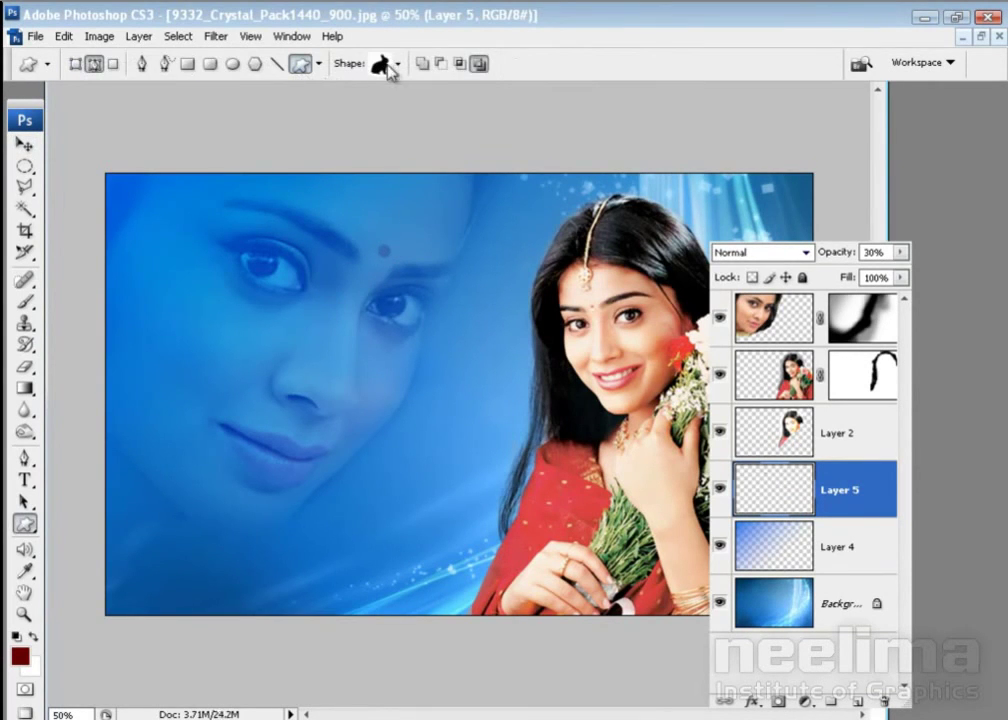
{"action": "left_click", "coordinate": [398, 64]}
{"action": "left_click_drag", "start_coordinate": [471, 146], "coordinate": [471, 255]}
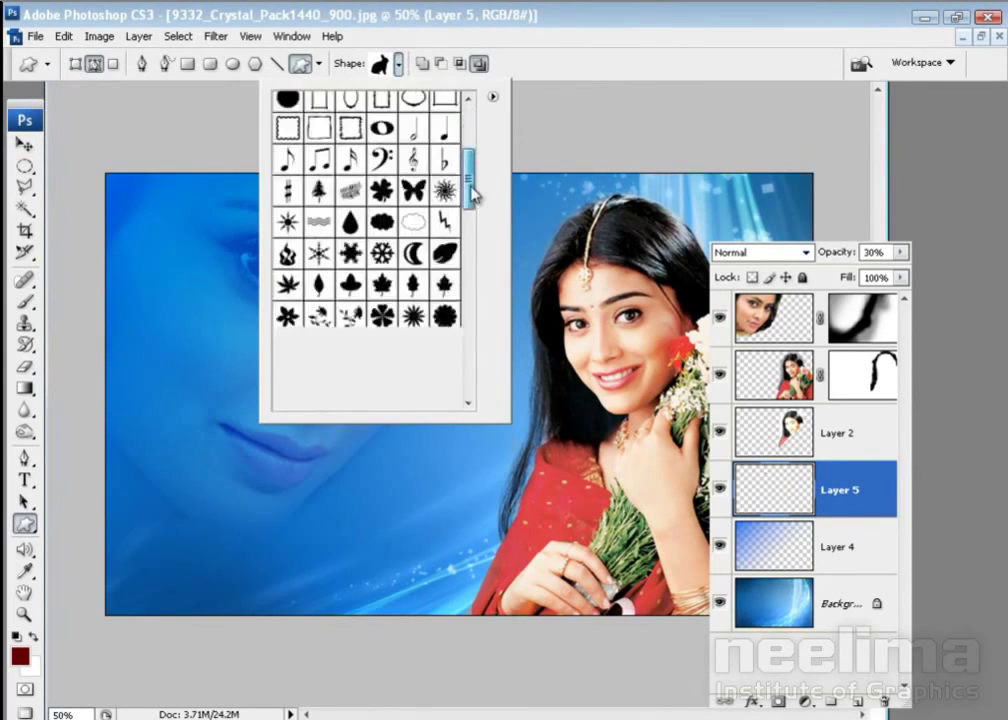
{"action": "left_click", "coordinate": [413, 220]}
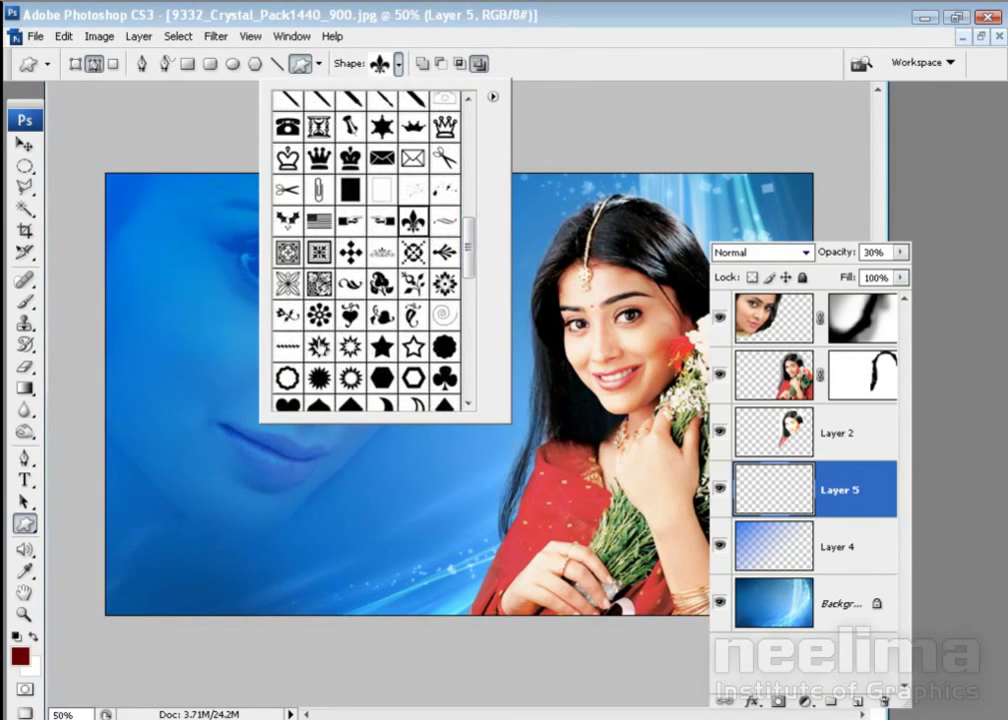
{"action": "left_click", "coordinate": [258, 387]}
{"action": "left_click_drag", "start_coordinate": [212, 296], "coordinate": [275, 360]}
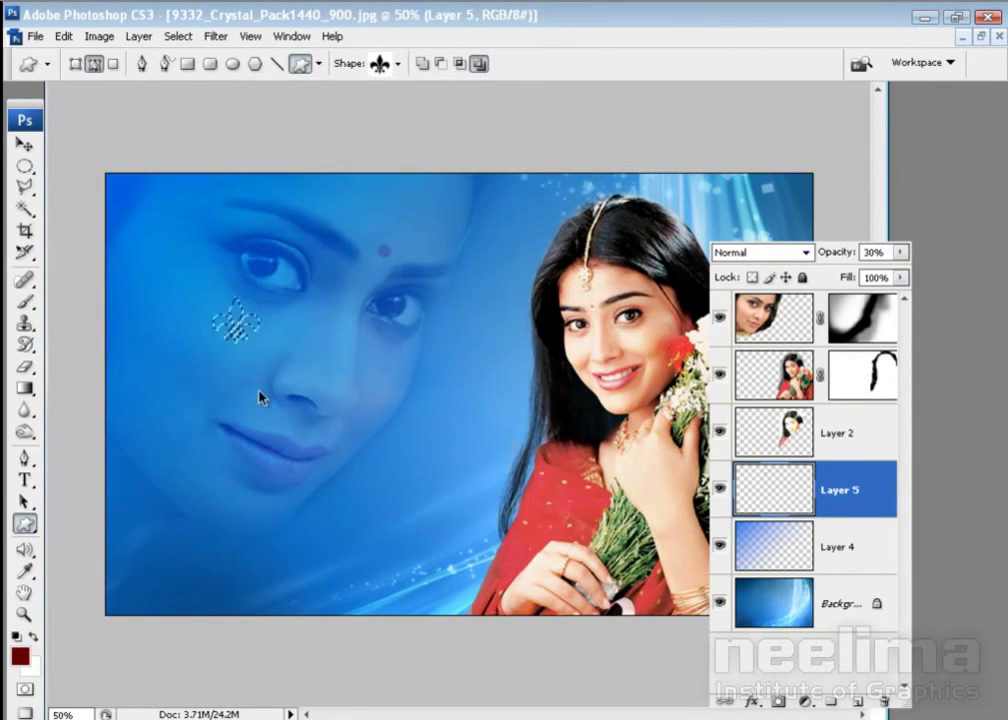
{"action": "key", "text": "v"}
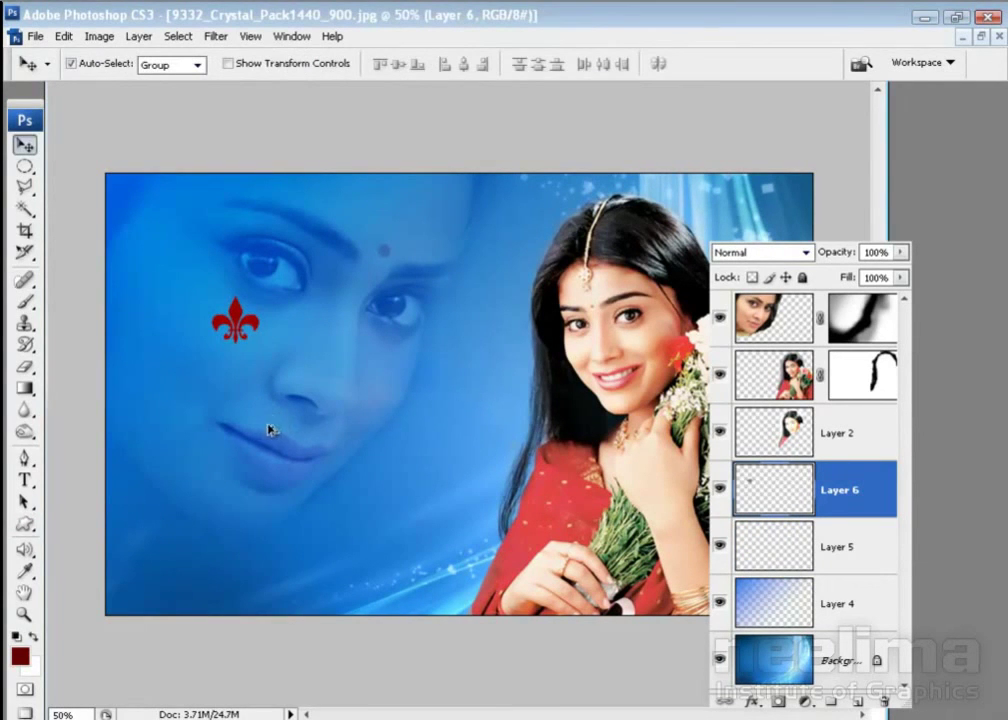
{"action": "key", "text": "ctrl+u"}
{"action": "type", "text": "-111"}
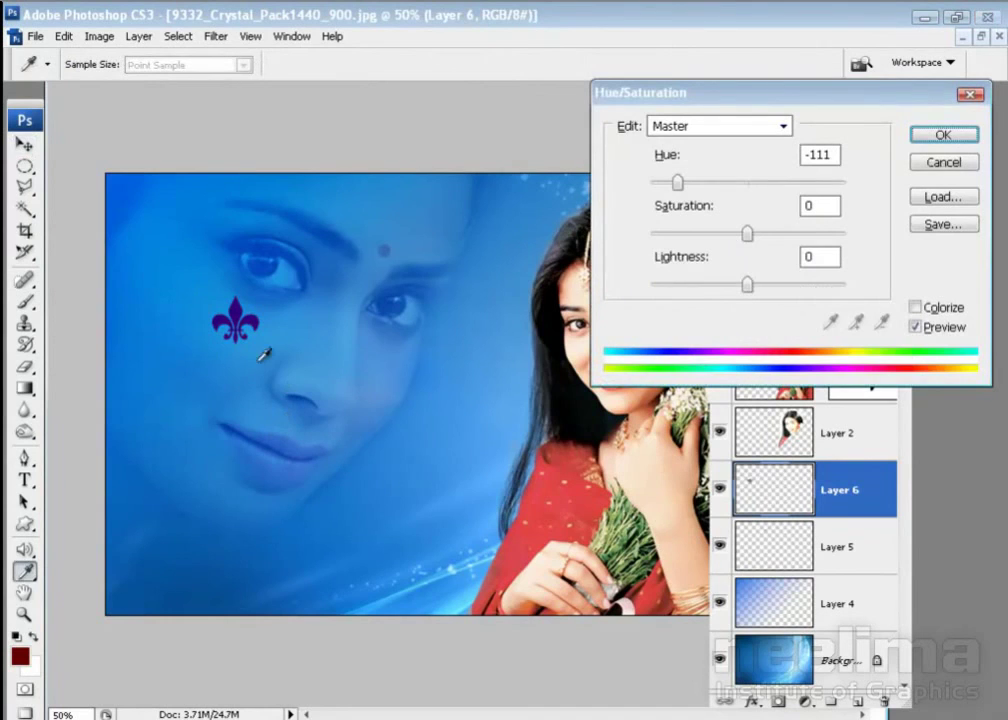
- Apply the purple hue, move the fleur-de-lis to the forehead, scale it down and rotate 30°
{"action": "left_click", "coordinate": [940, 137]}
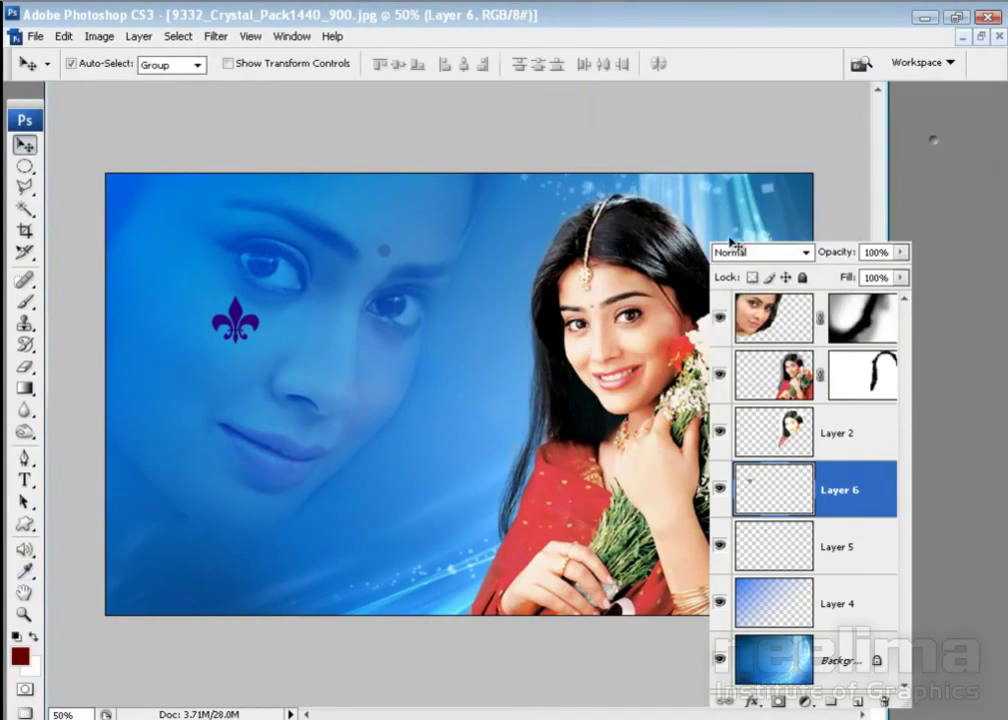
{"action": "left_click_drag", "start_coordinate": [226, 346], "coordinate": [382, 266]}
{"action": "key", "text": "ctrl+t"}
{"action": "mouse_move", "coordinate": [484, 270]}
{"action": "left_mouse_down"}
{"action": "mouse_move", "coordinate": [411, 238]}
{"action": "mouse_move", "coordinate": [392, 241]}
{"action": "left_mouse_up"}
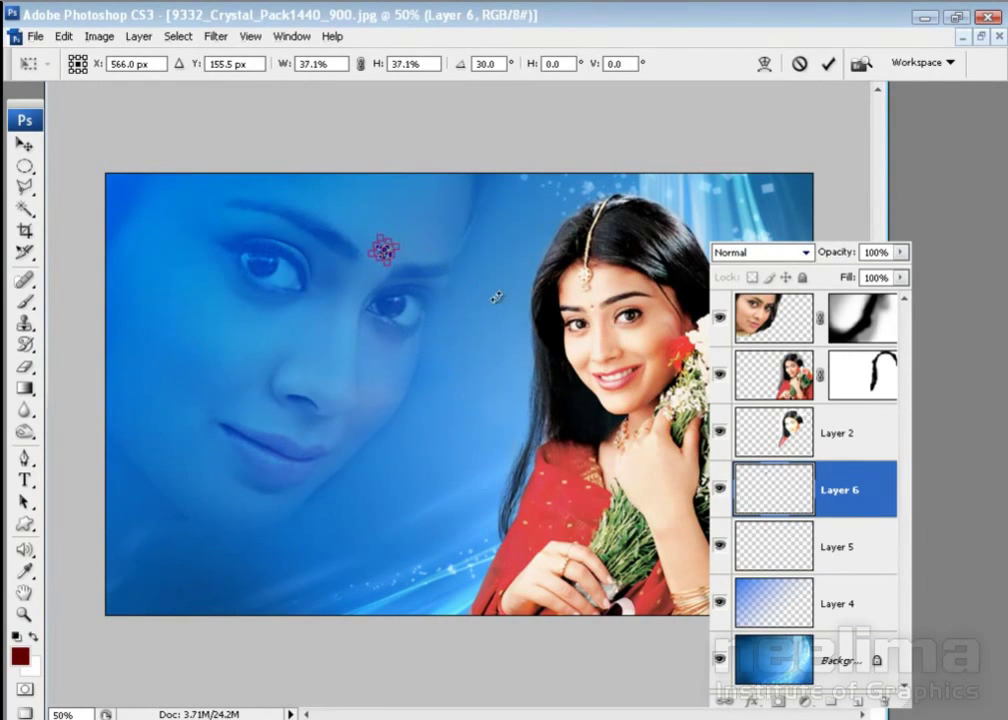
{"action": "key", "text": "Return"}
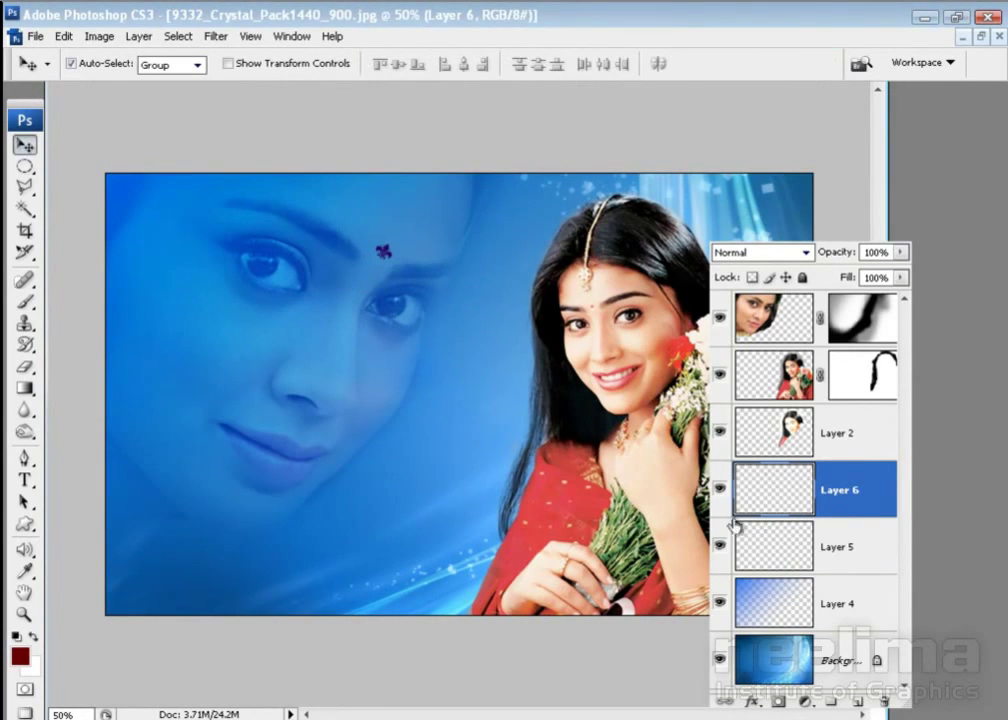
- Hide the Layer 5 dot, fade the ornament to 30%, and stretch it with another transform
{"action": "left_click", "coordinate": [720, 546]}
{"action": "type", "text": "30"}
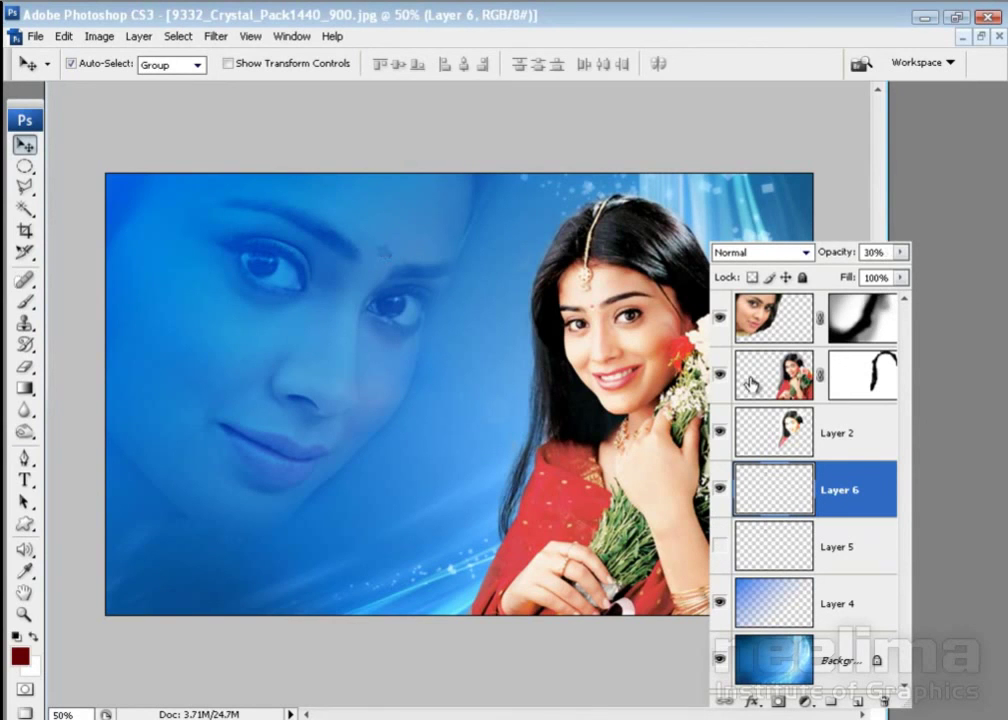
{"action": "key", "text": "ctrl+f"}
{"action": "key", "text": "ctrl+t"}
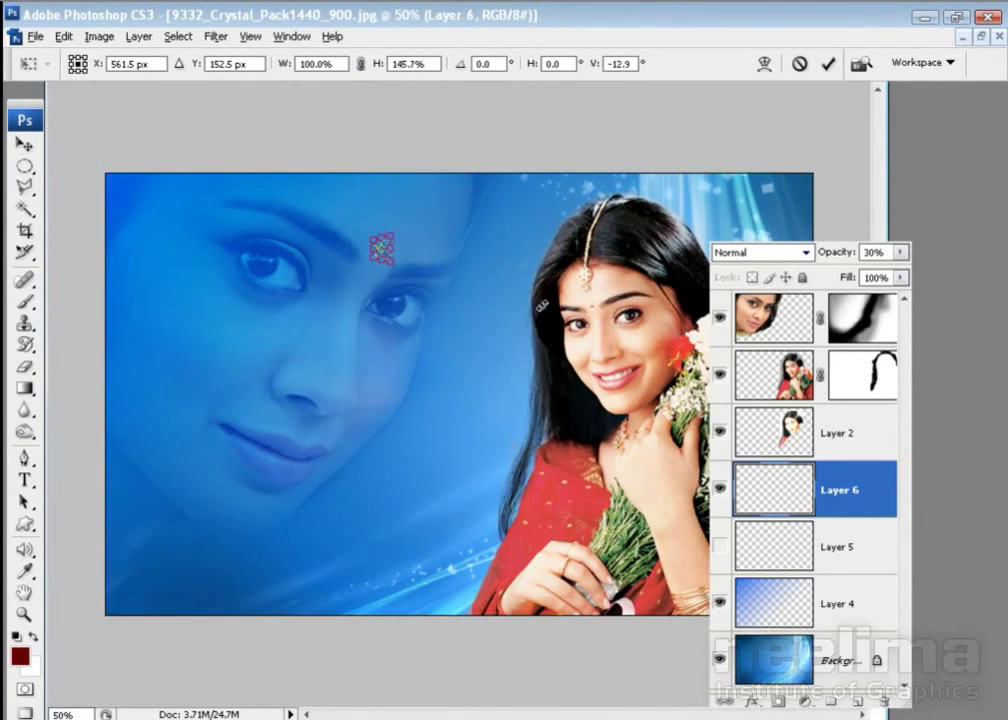
{"action": "key", "text": "Return"}
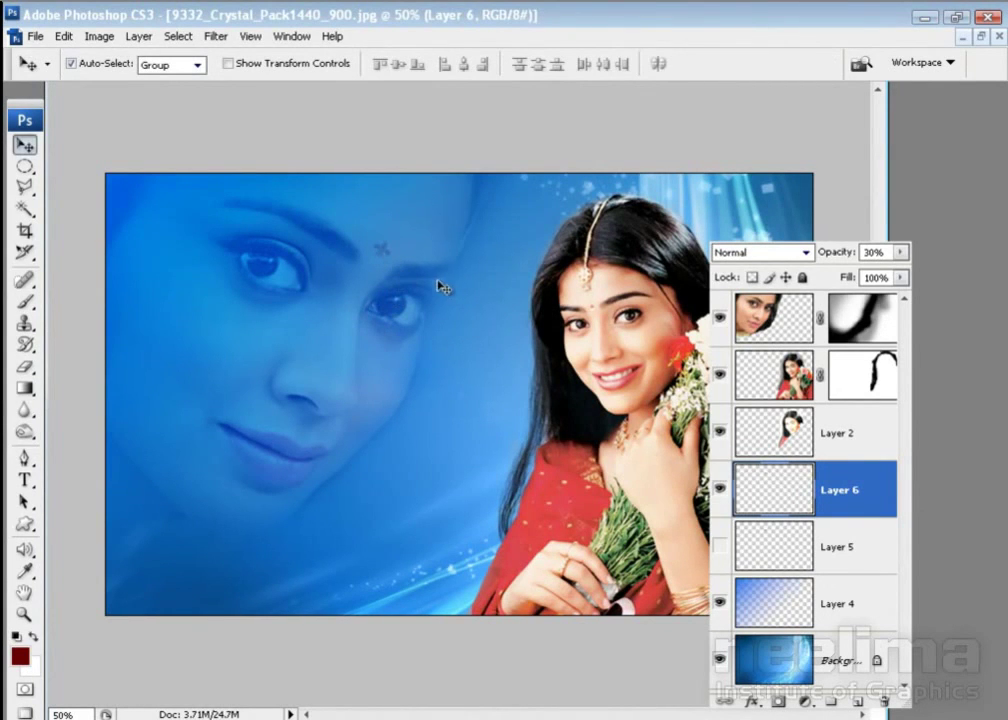
- Apply a 1-pixel Gaussian Blur to the forehead fleur-de-lis on Layer 6
{"action": "key", "text": "alt+t"}
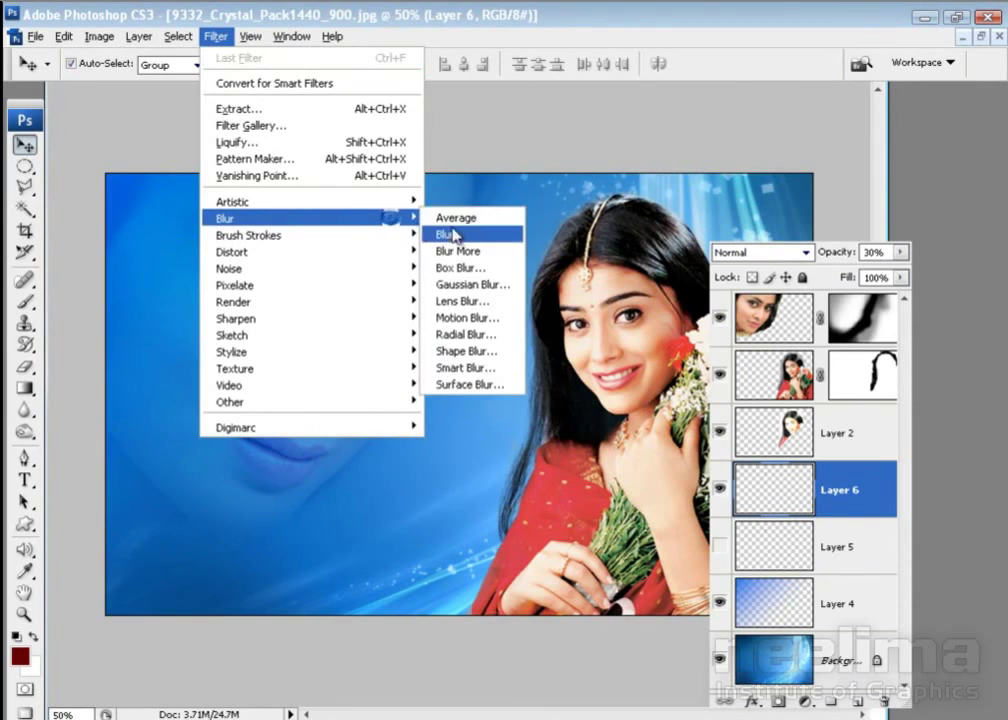
{"action": "left_click", "coordinate": [456, 285]}
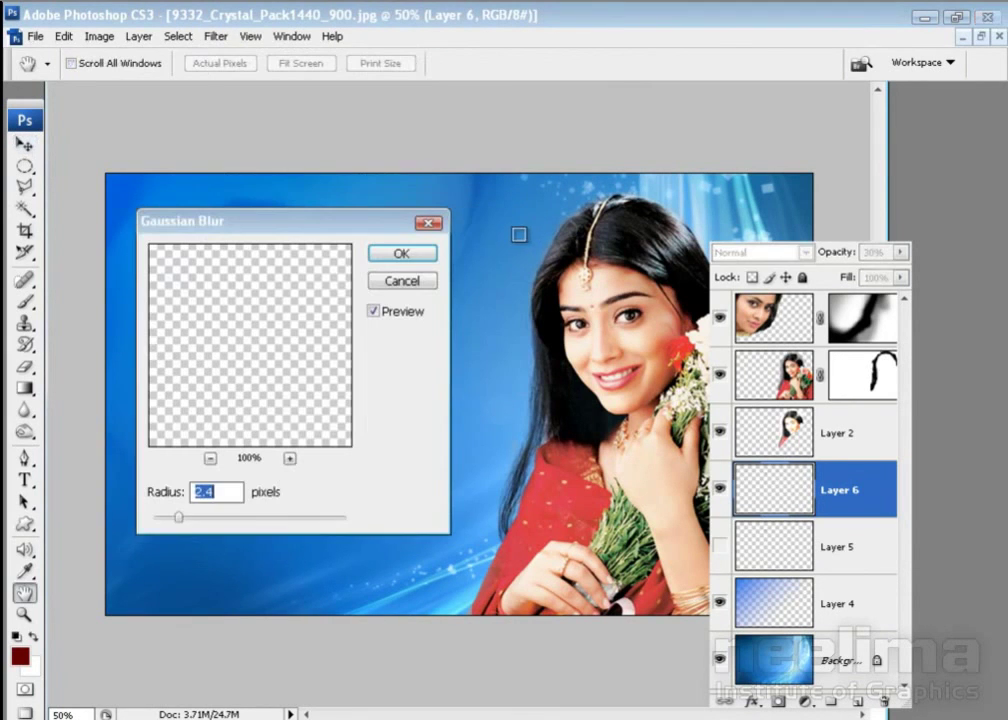
{"action": "type", "text": "1"}
{"action": "key", "text": "Return"}
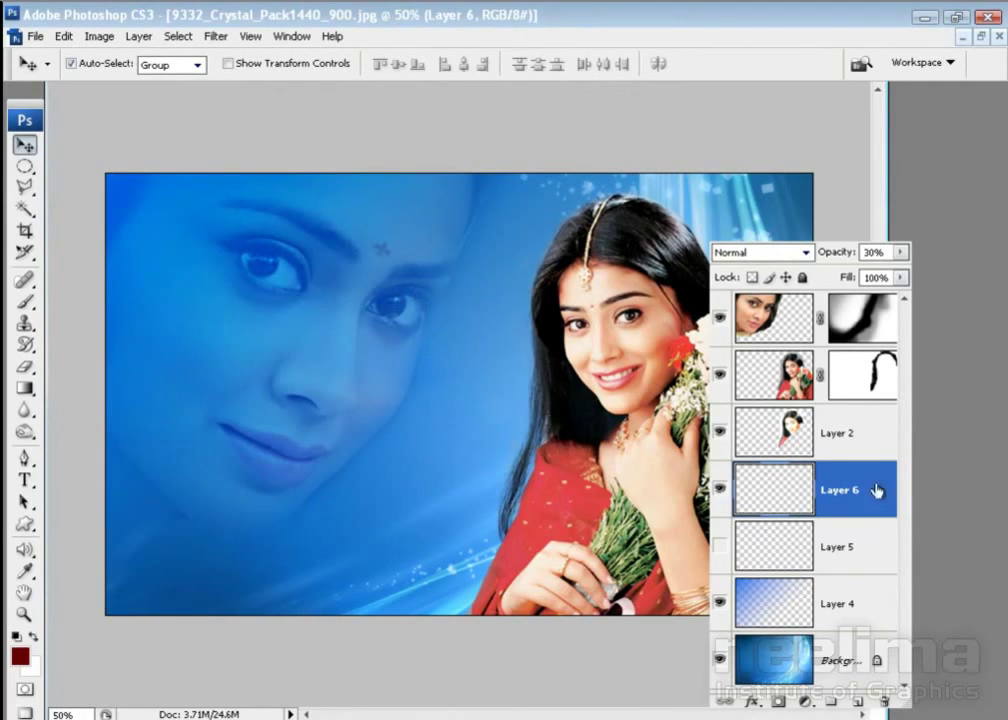
{"action": "left_click_drag", "start_coordinate": [868, 490], "coordinate": [888, 703]}
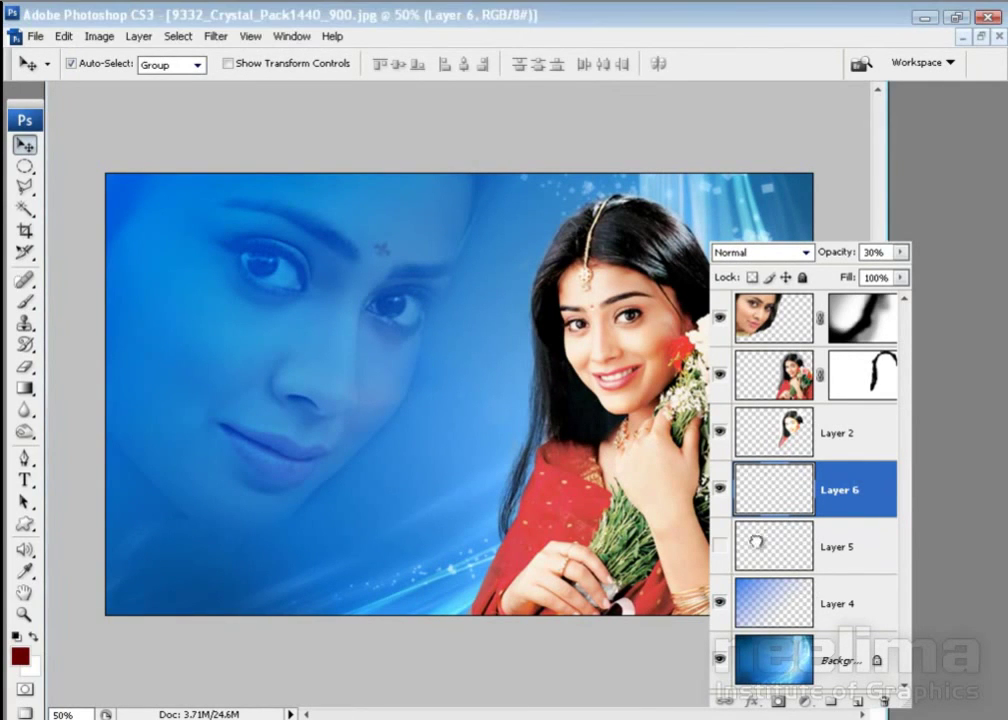